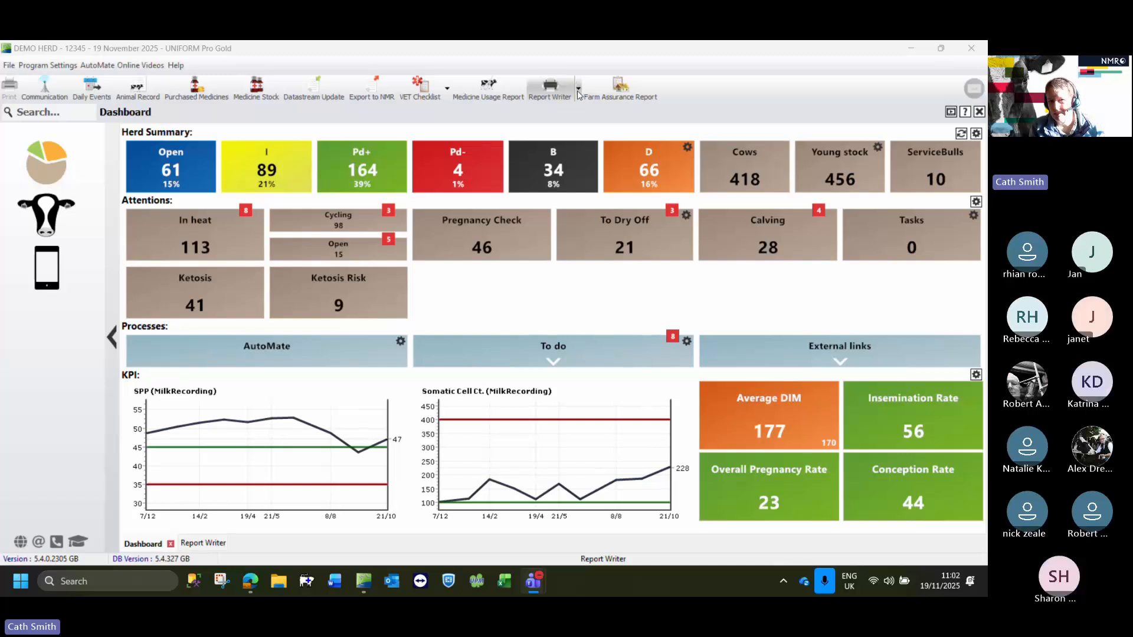
- View the saved reports offered by the Report Writer shortcut
left_click(579, 89)
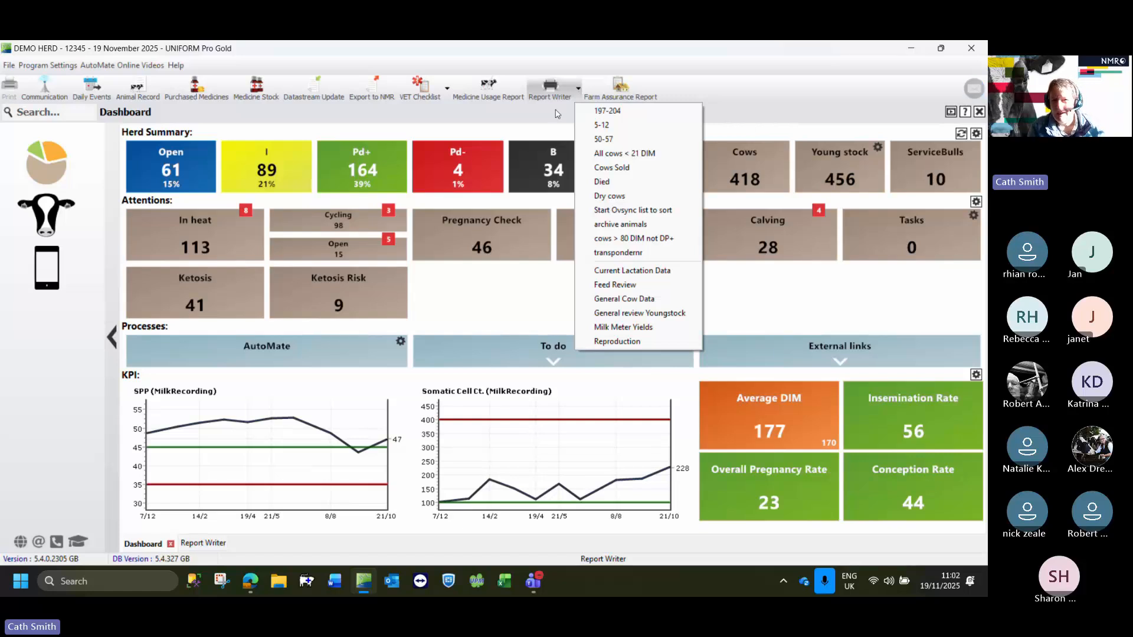
left_click(533, 129)
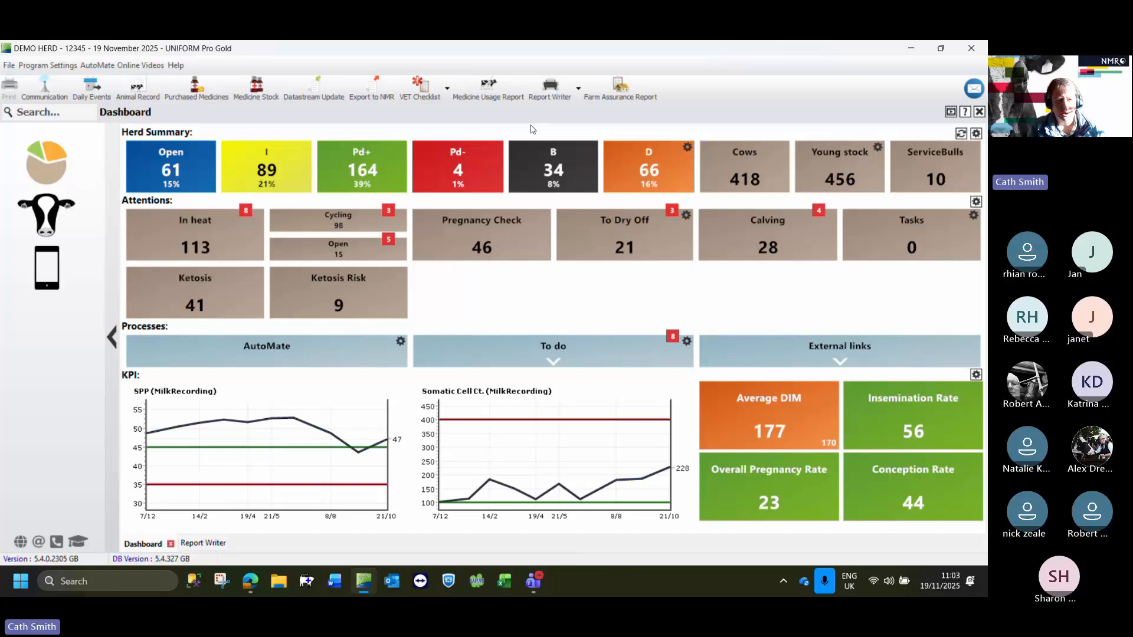
- Open Report Writer from the Herd section of the Management area
left_click(44, 212)
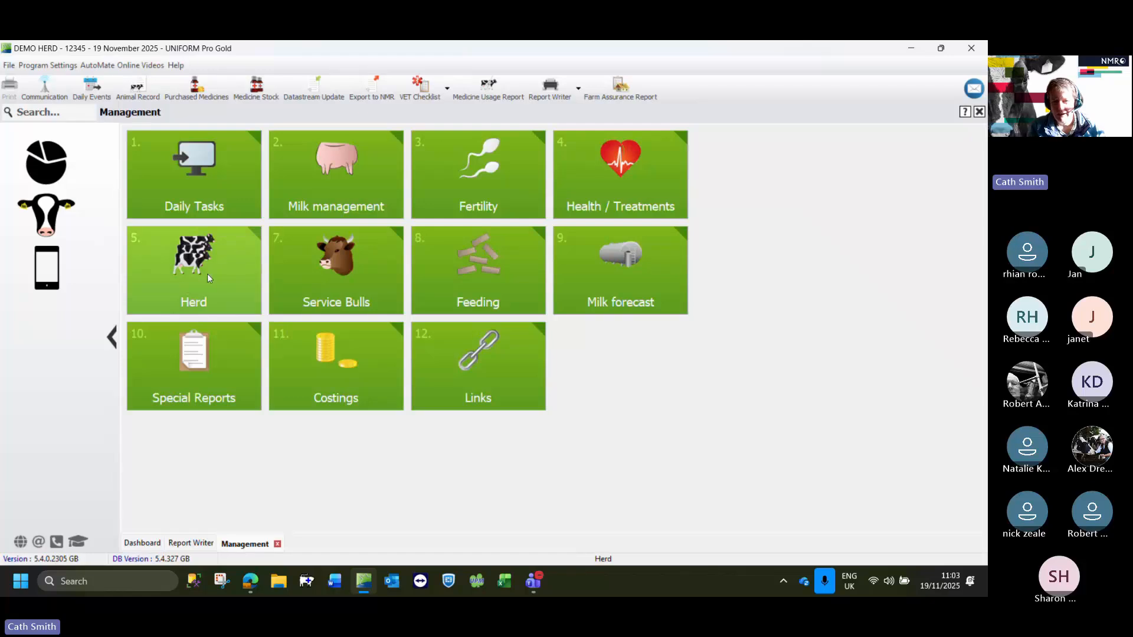
left_click(192, 268)
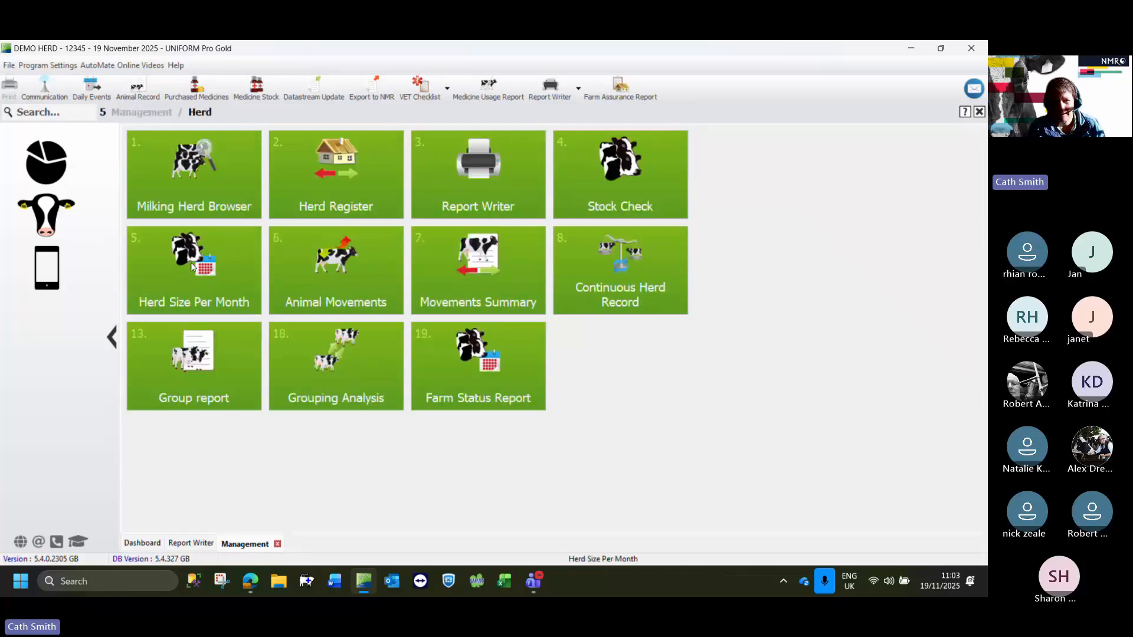
right_click(477, 174)
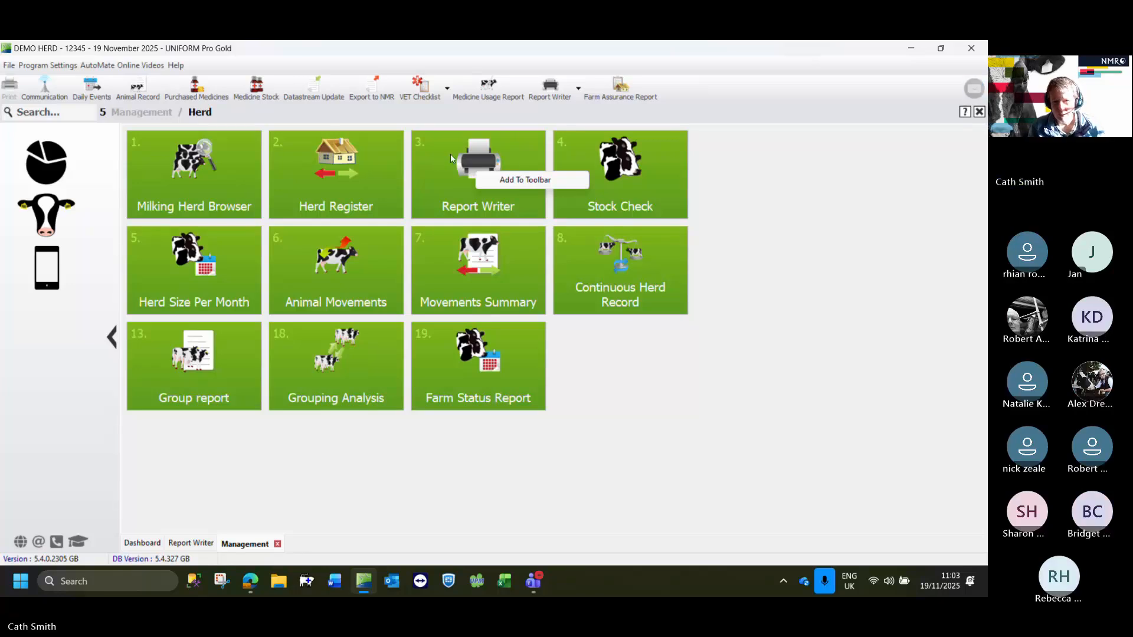
left_click(543, 118)
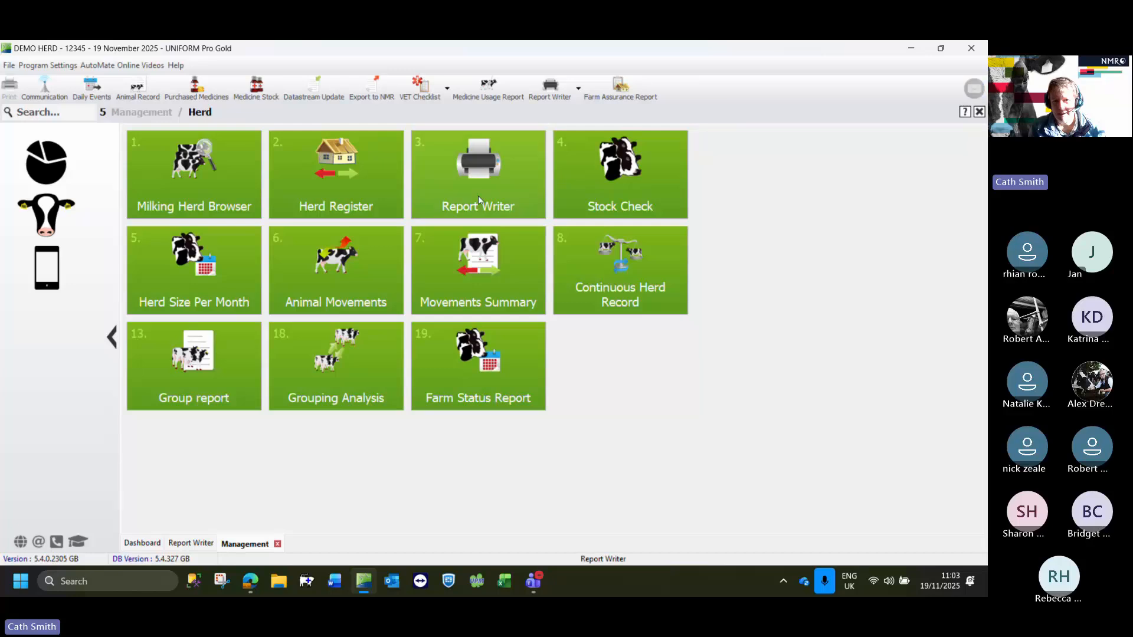
left_click(472, 177)
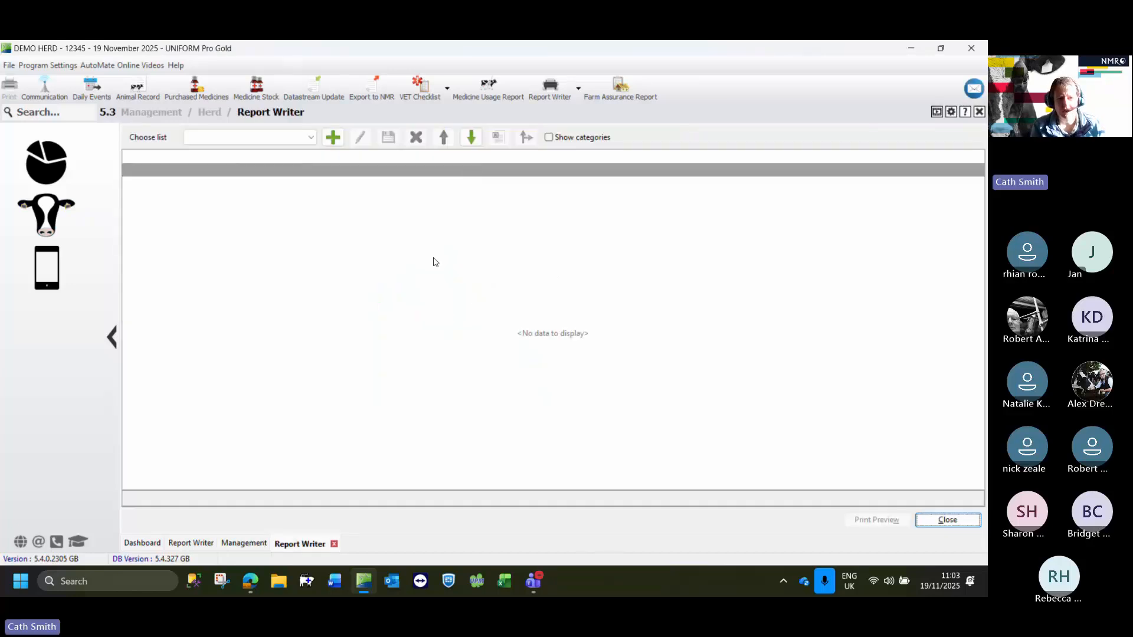
- Look through the saved report lists and start a new report in the Report Writer Wizard
left_click(312, 138)
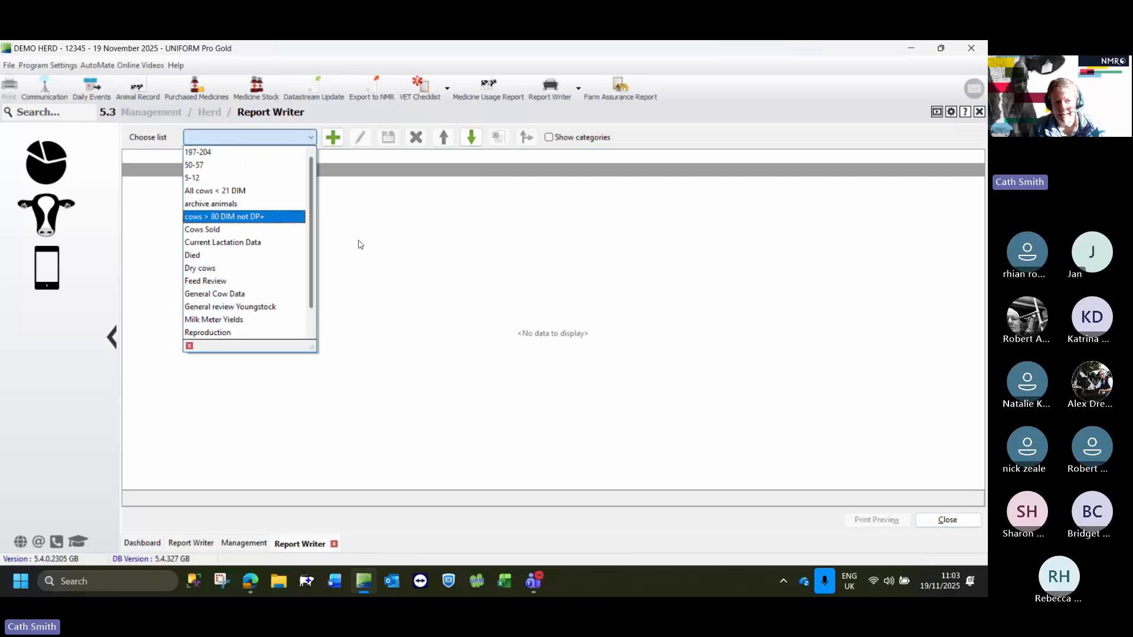
left_click(377, 251)
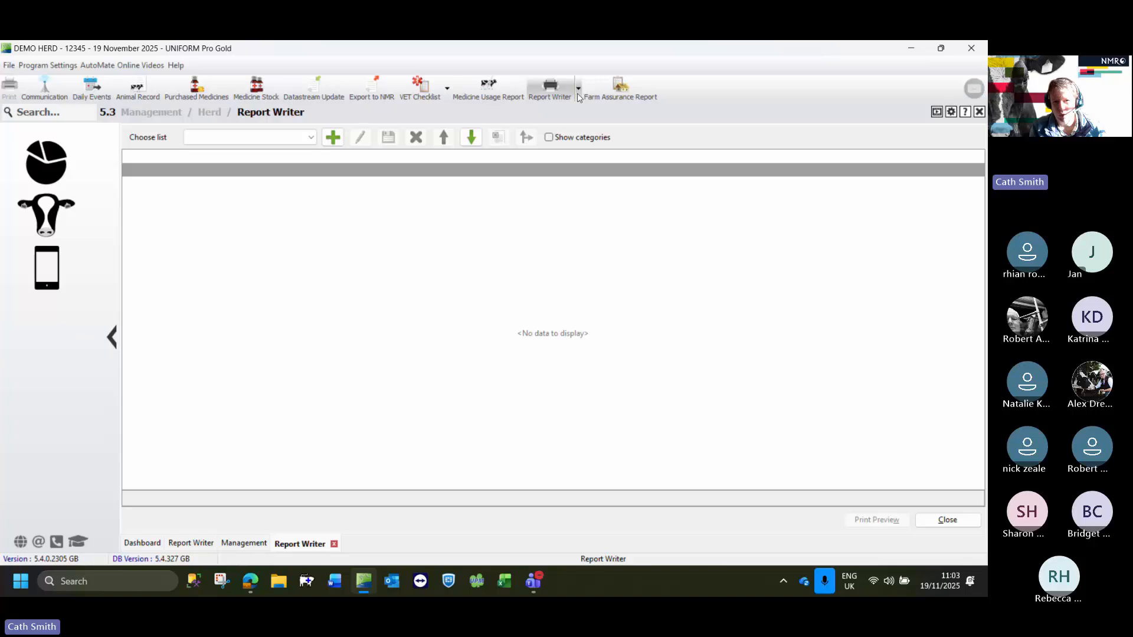
left_click(332, 139)
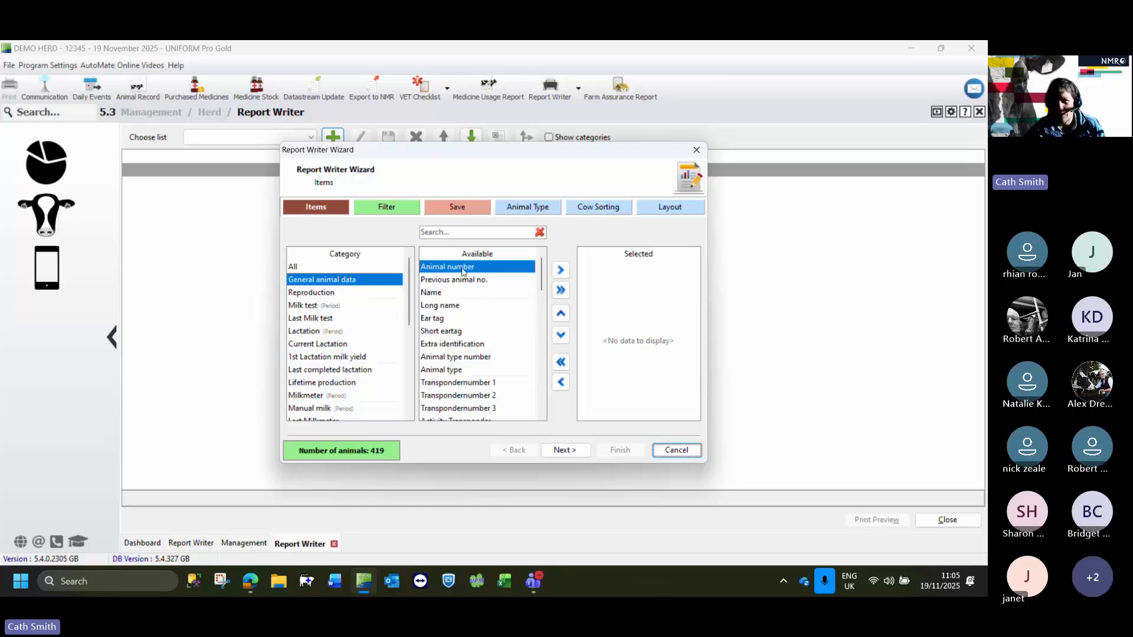
- Add Animal number and Ear tag from the General animal data category to the report's selected items
left_click(450, 321)
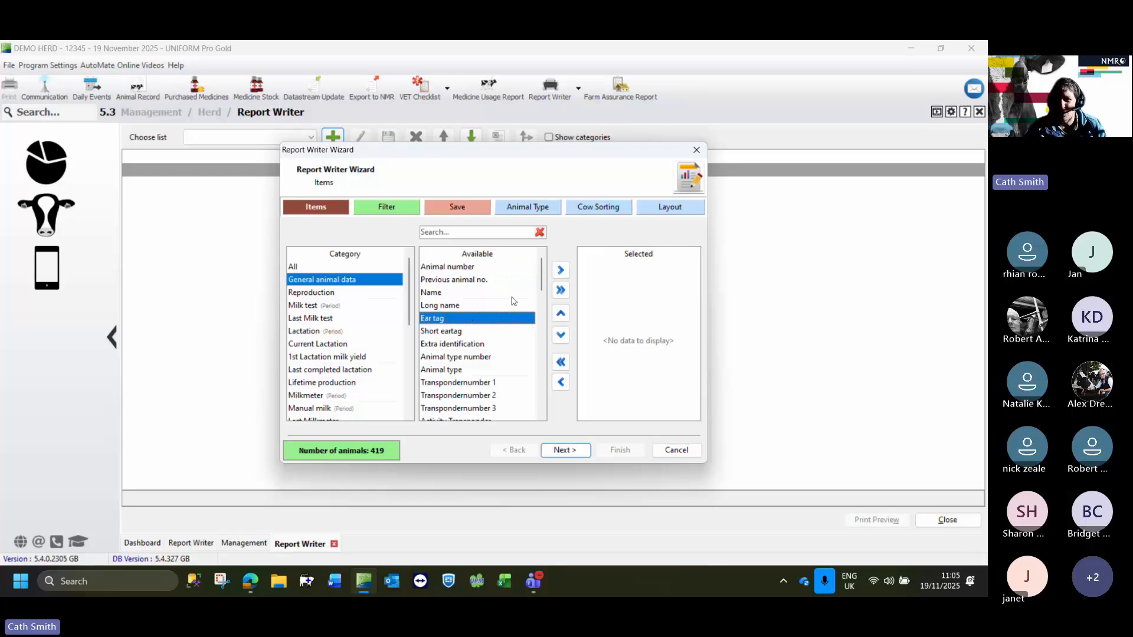
left_click_drag(540, 274, 541, 312)
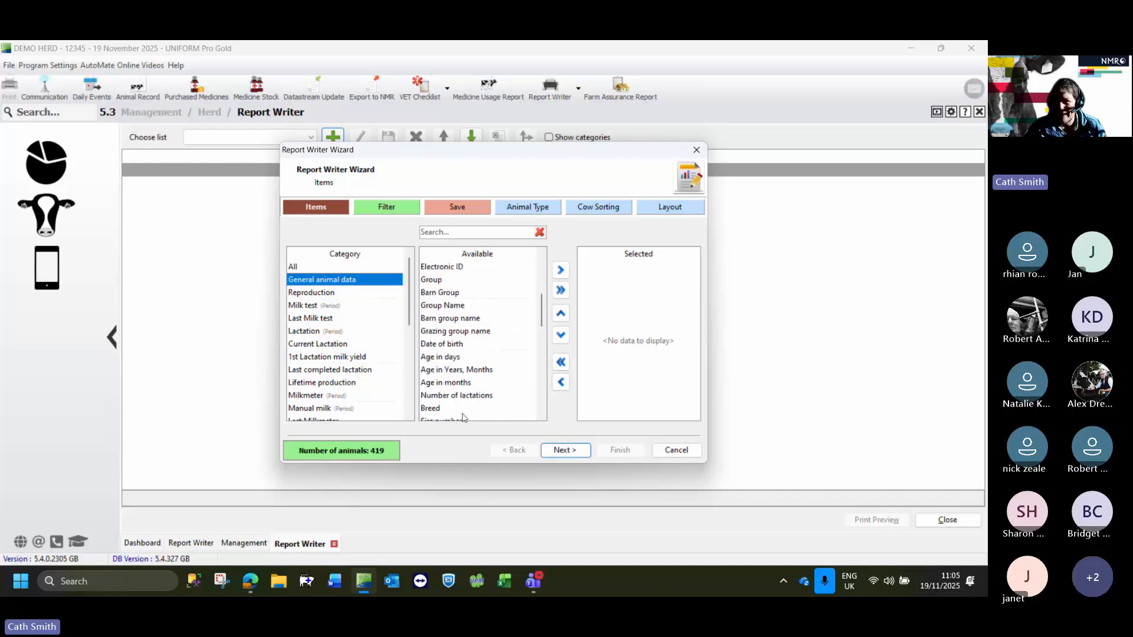
scroll(541, 319, "down", 2)
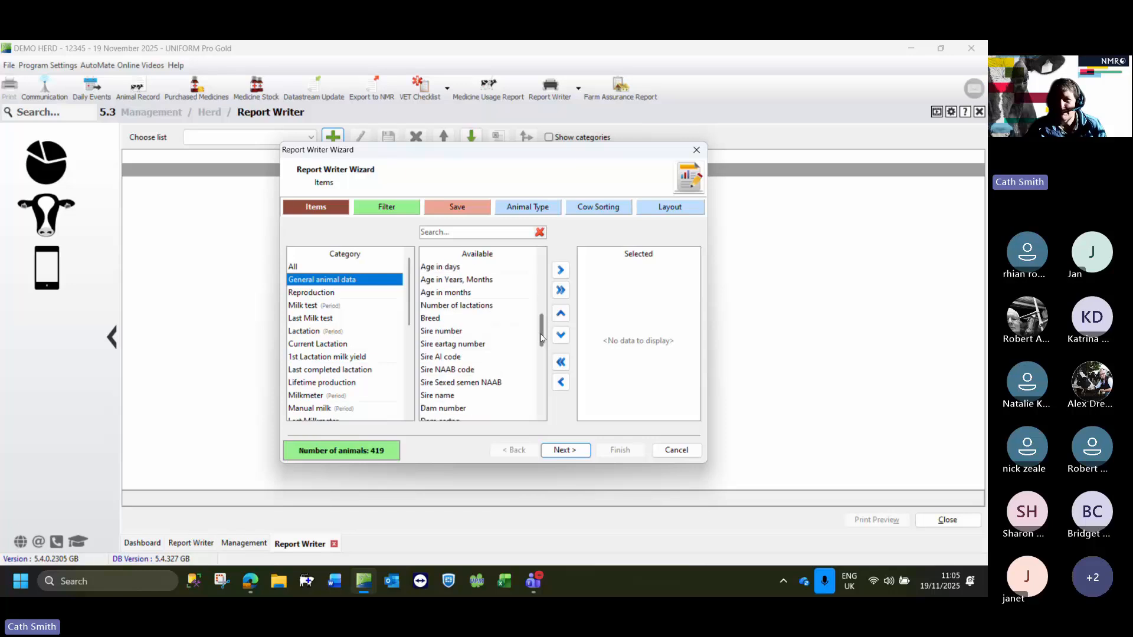
scroll(477, 342, "down", 7)
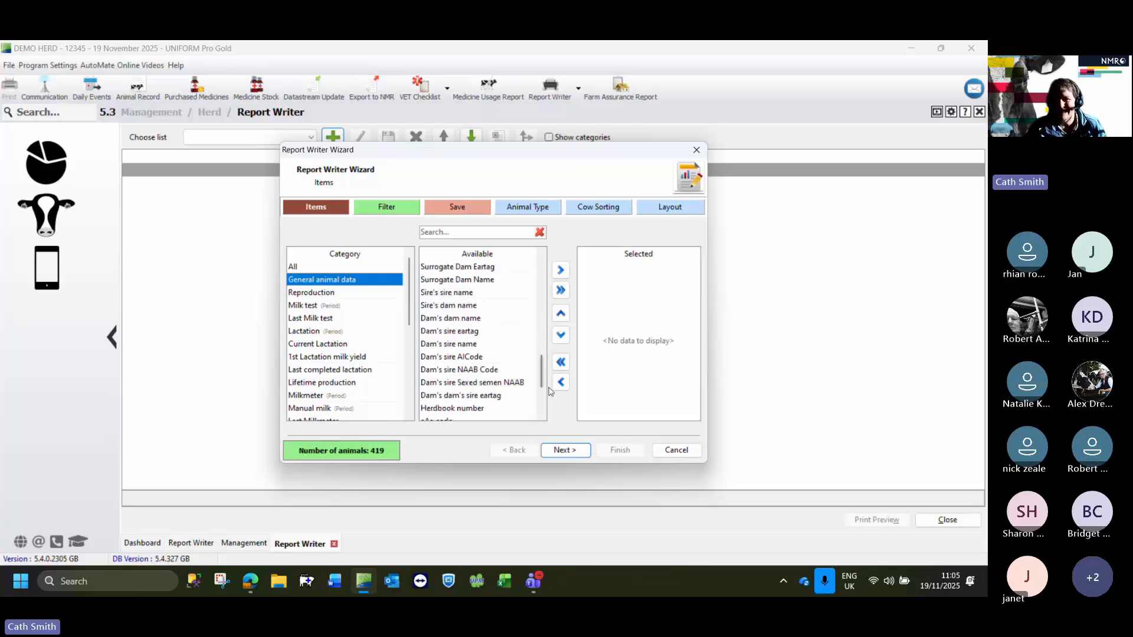
left_click_drag(542, 384, 538, 263)
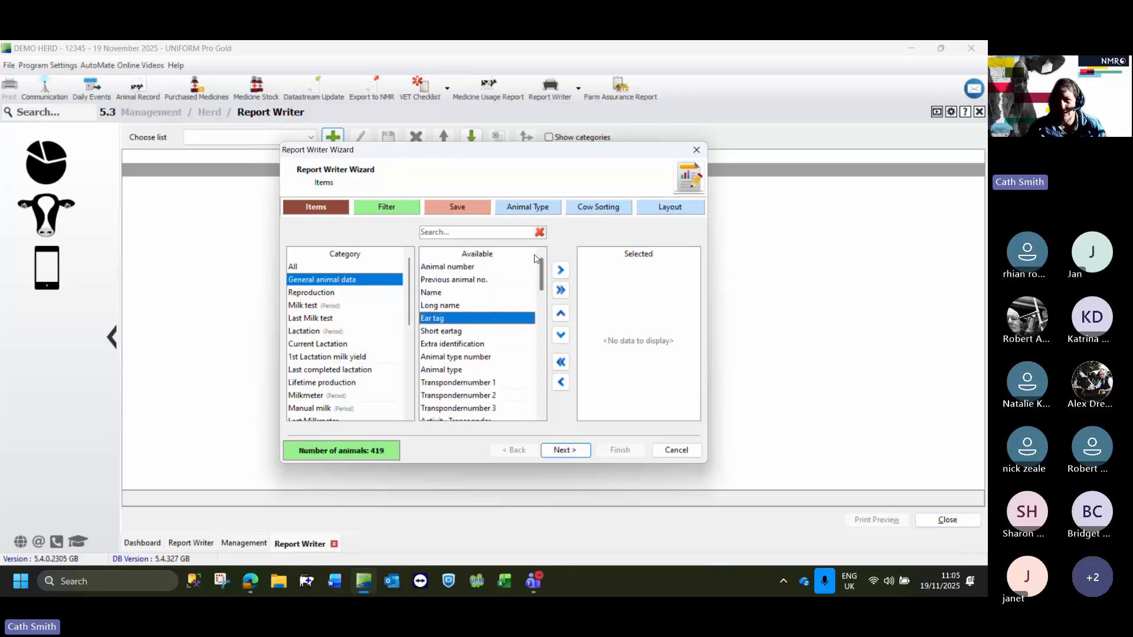
left_click(444, 268)
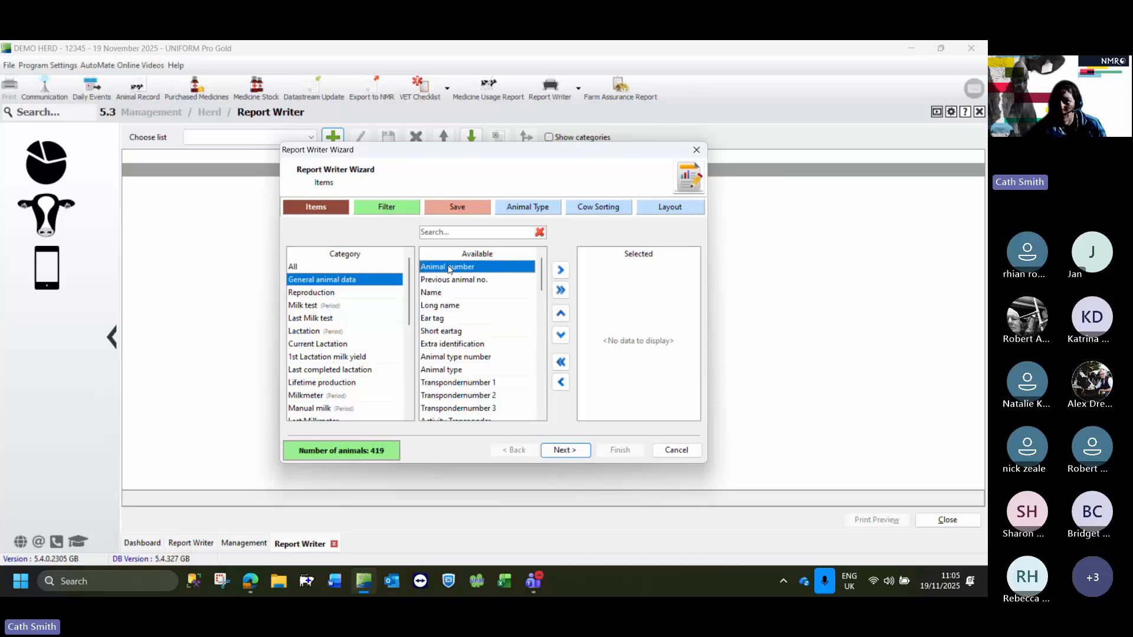
left_click(560, 271)
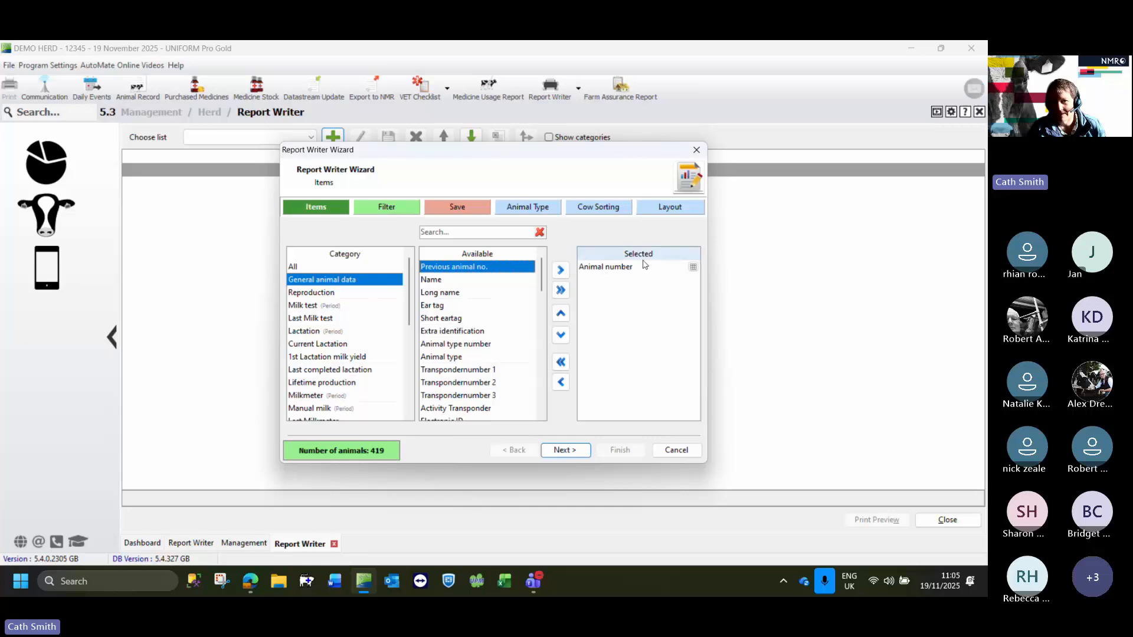
left_click(444, 306)
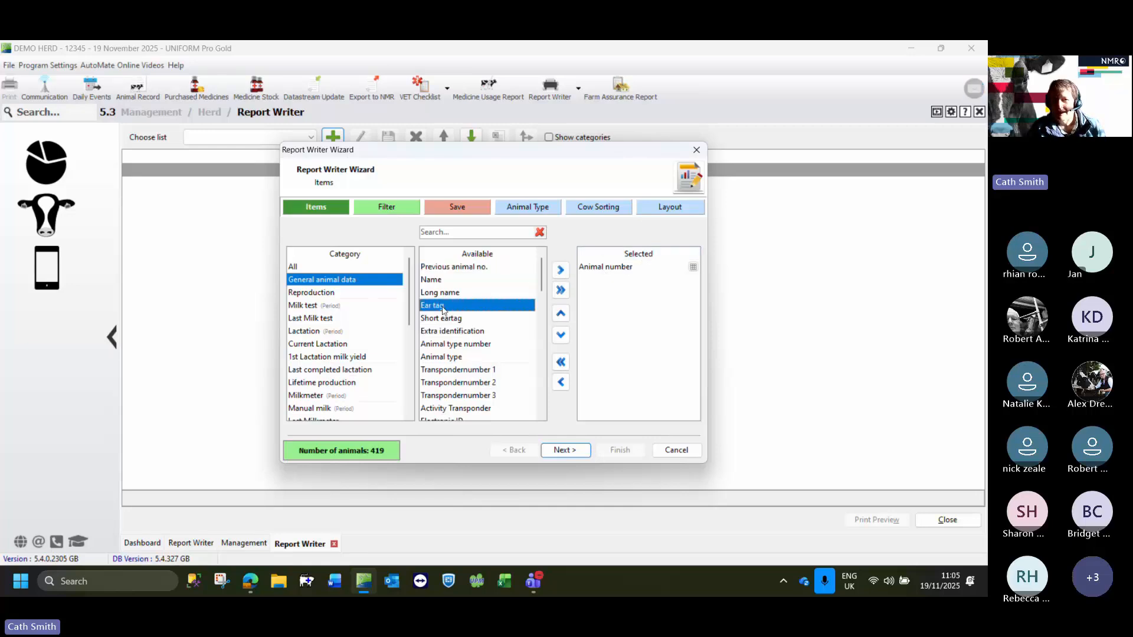
left_click(561, 271)
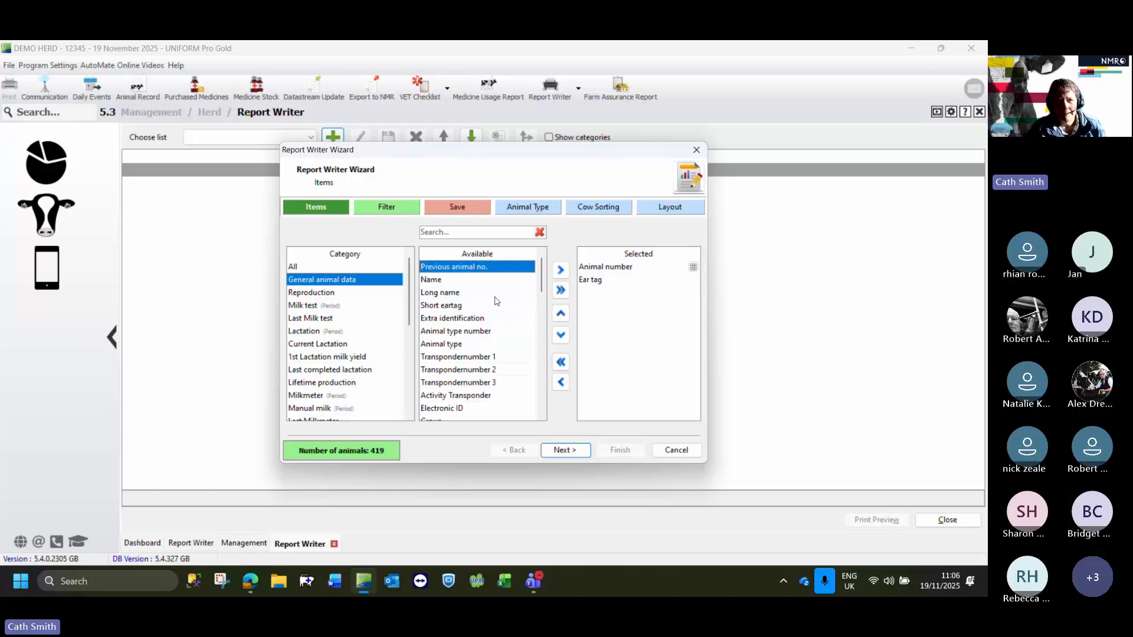
- Search the available items for "grou" and add Group to the report's selected items
scroll(541, 298, "down", 1)
scroll(541, 298, "down", 1)
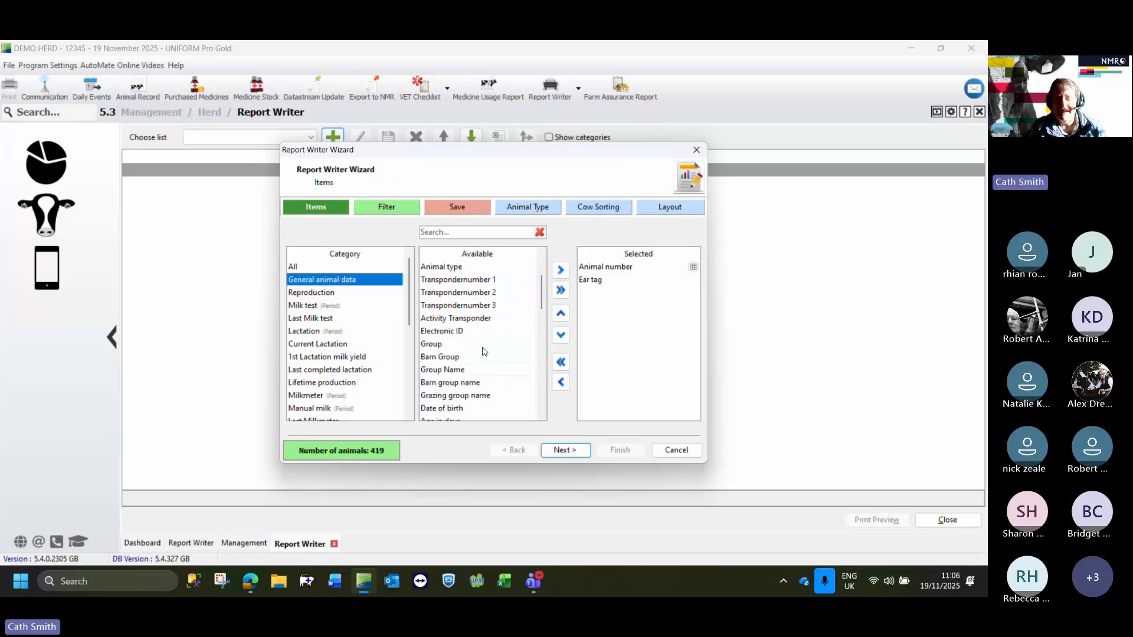
scroll(483, 352, "up", 2)
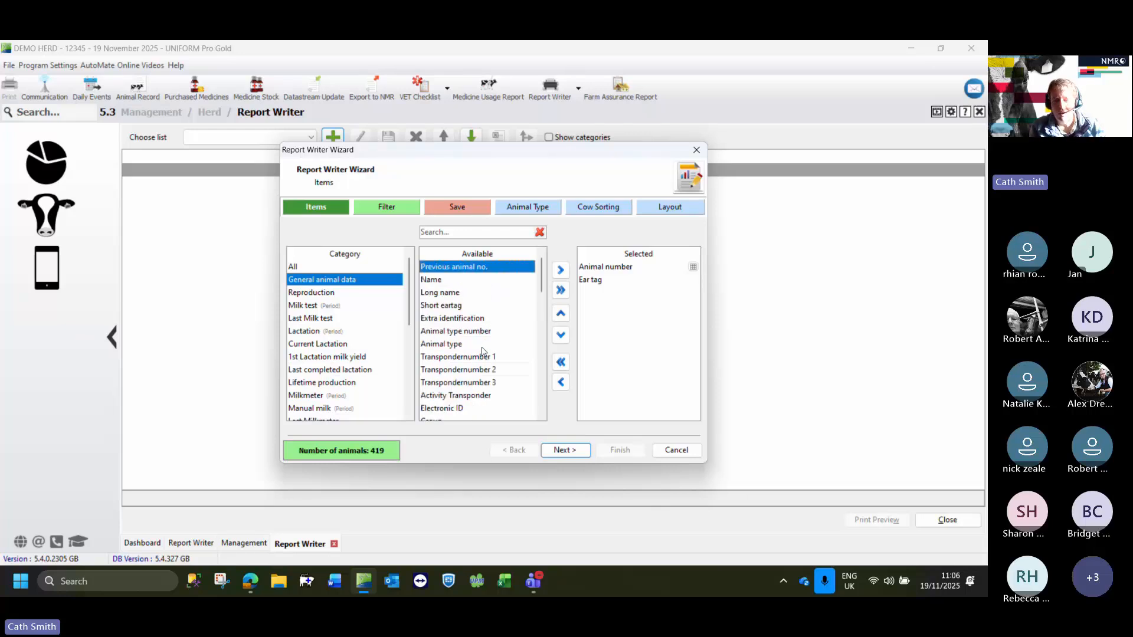
left_click(429, 231)
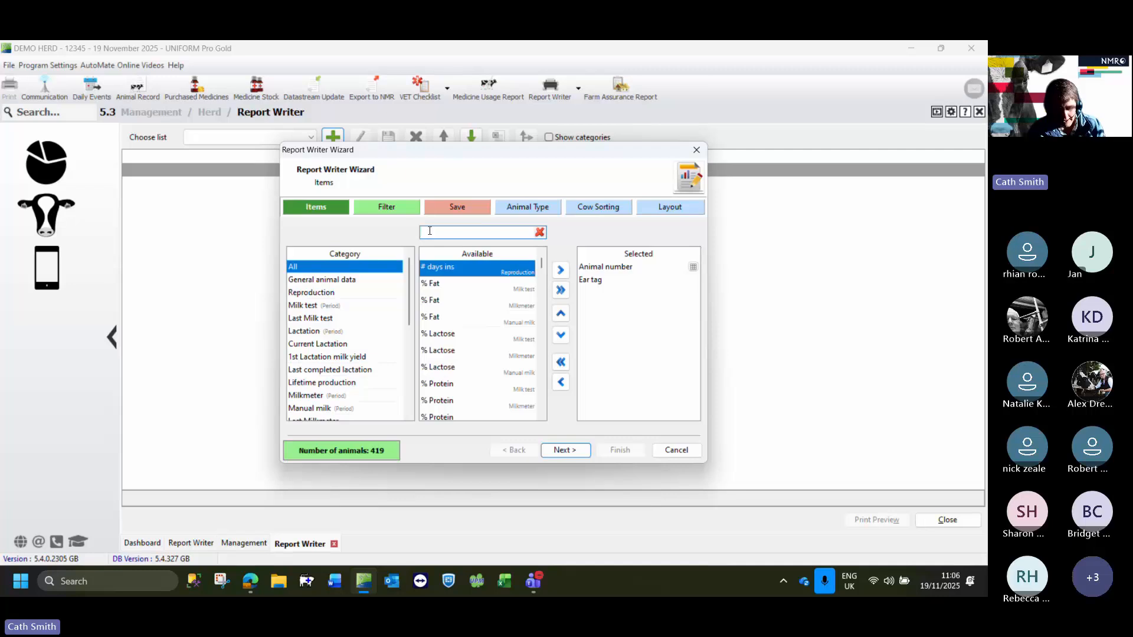
type("gr")
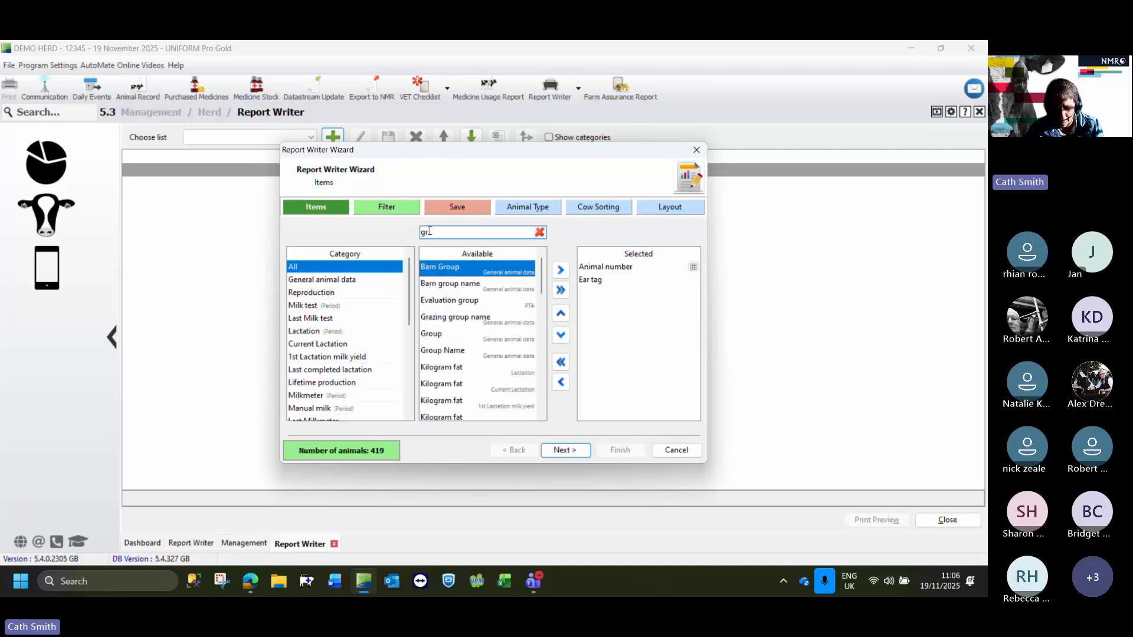
type("ou")
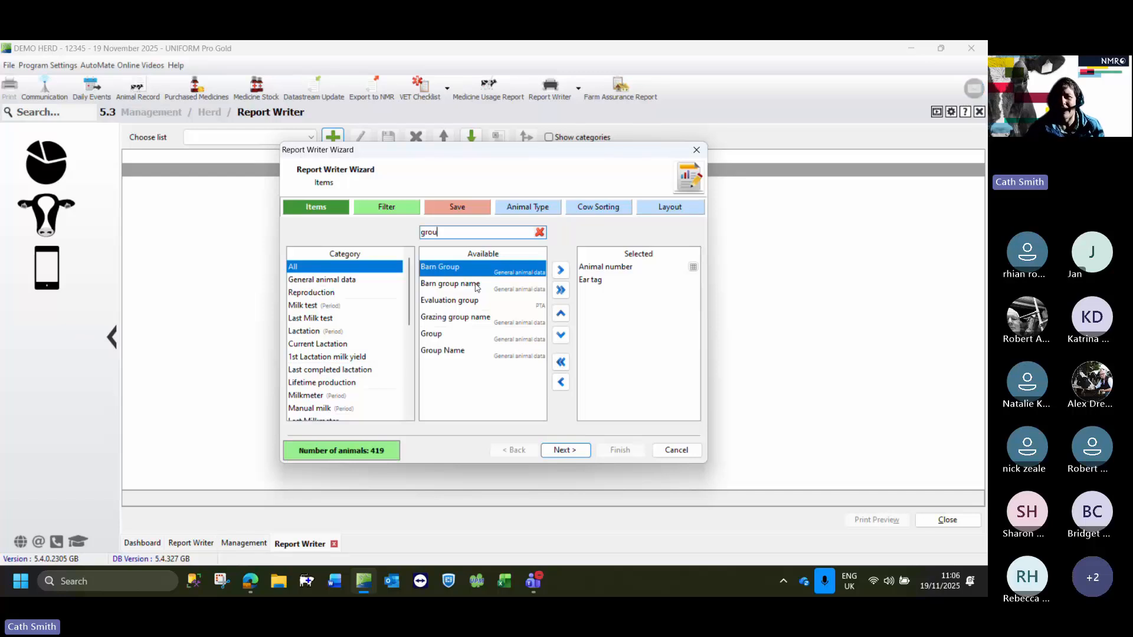
left_click(445, 336)
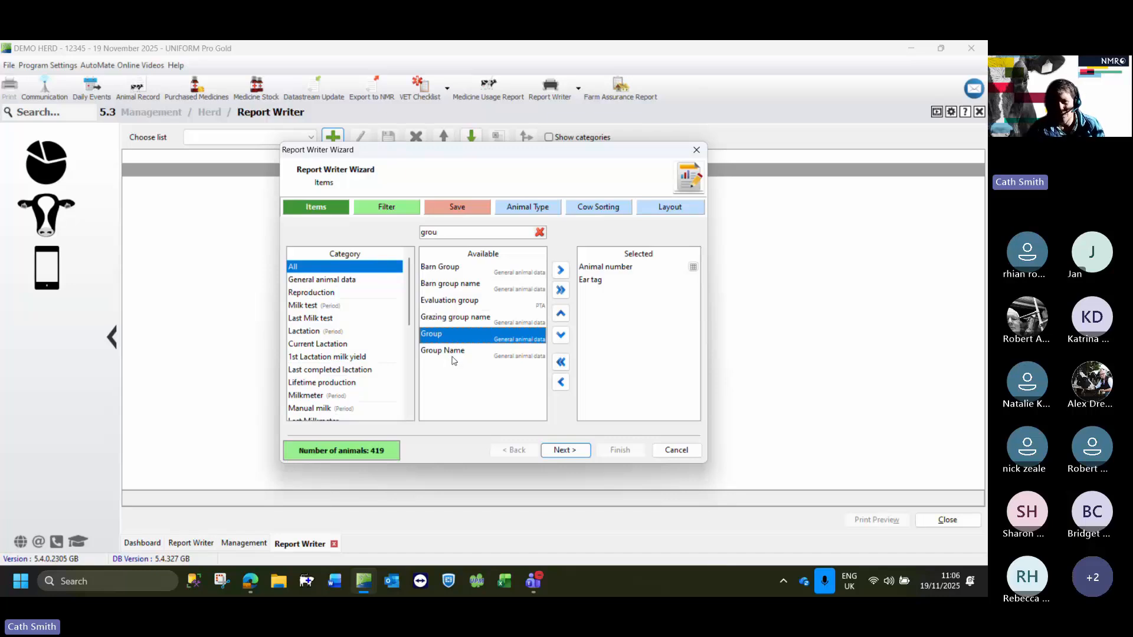
left_click(561, 271)
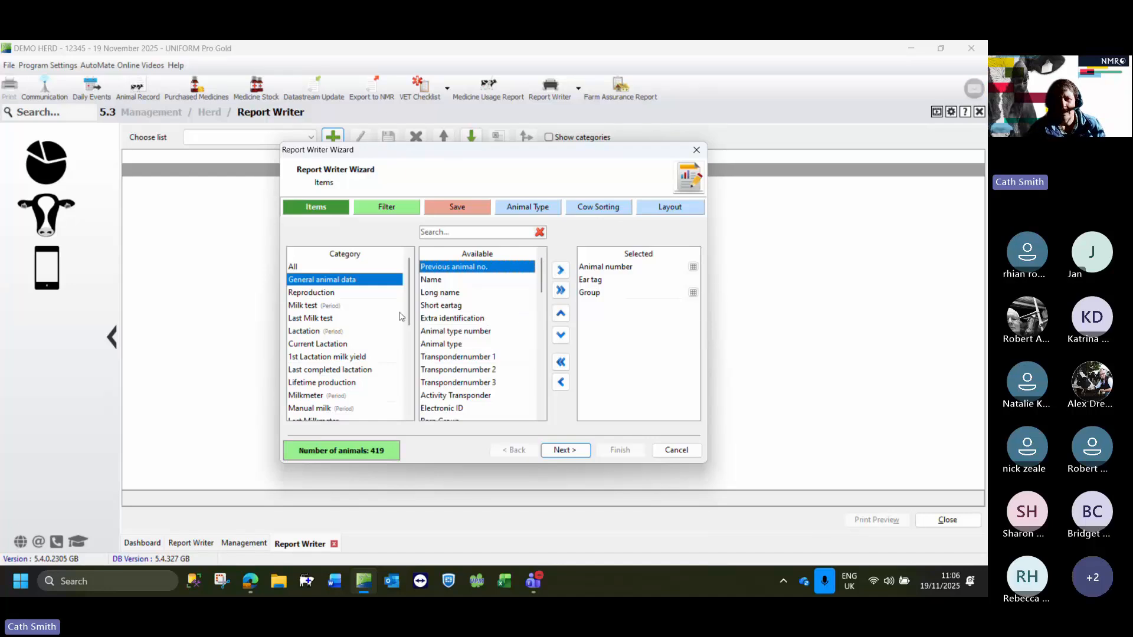
- Add Last calving date, Days in milk and Status from the Reproduction category to the report's selected items
left_click(304, 294)
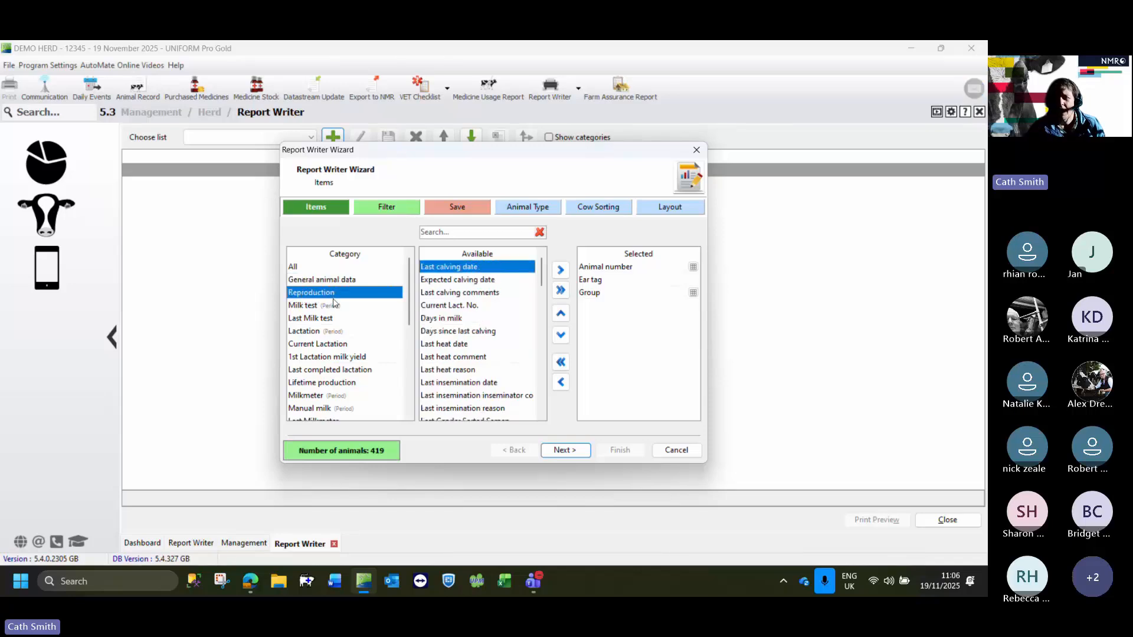
left_click(560, 270)
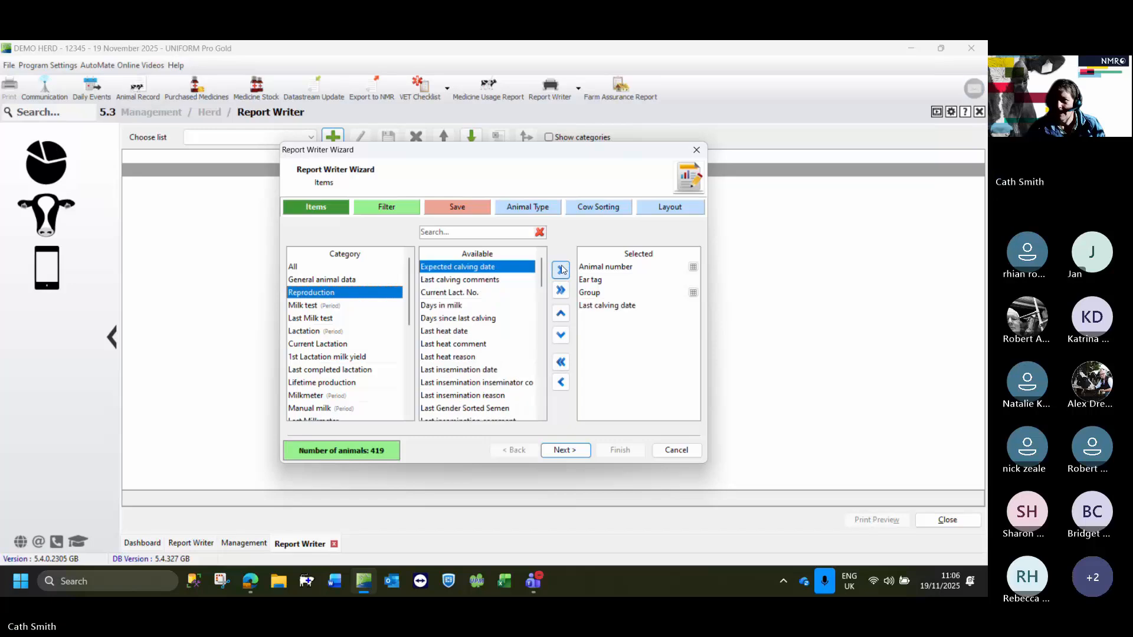
left_click(460, 306)
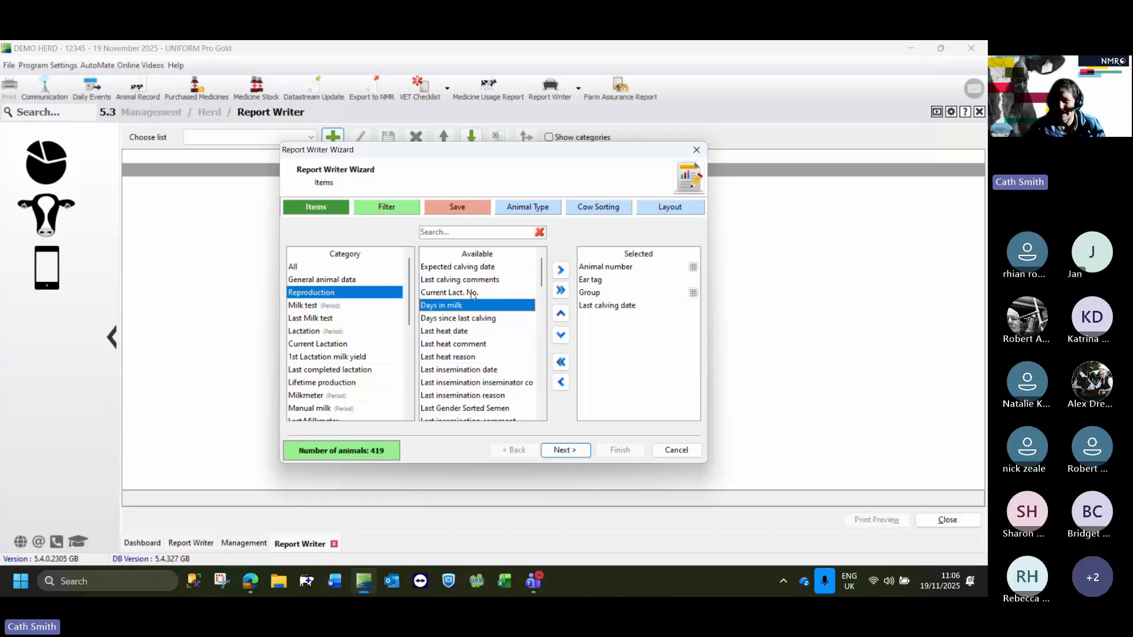
left_click(562, 270)
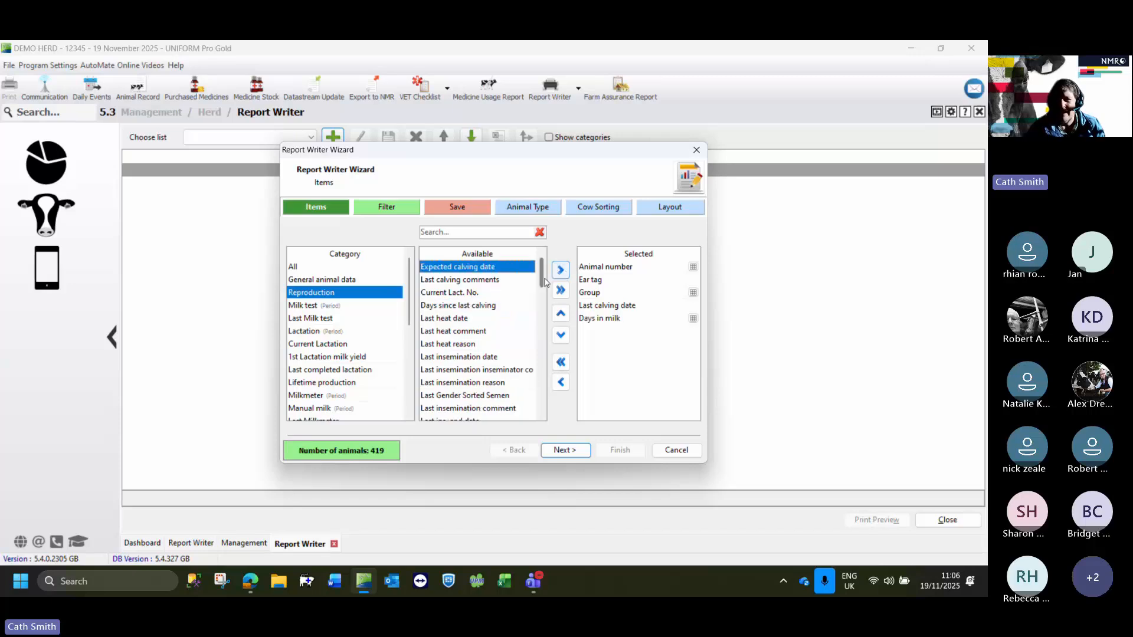
left_click_drag(541, 279, 541, 282)
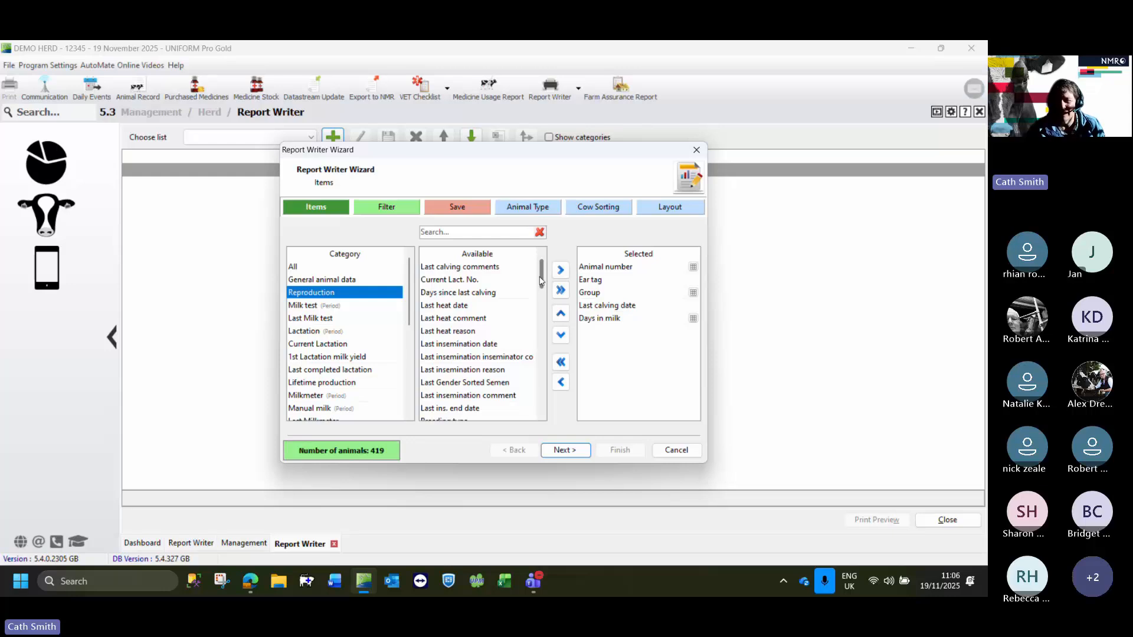
left_click_drag(540, 281, 539, 332)
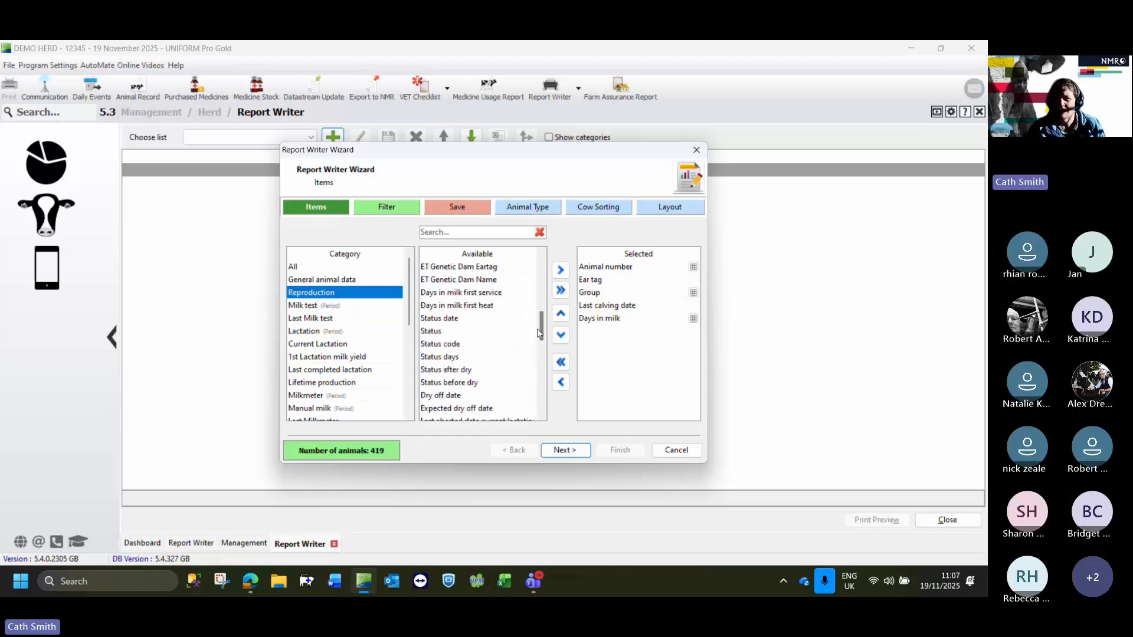
left_click(444, 333)
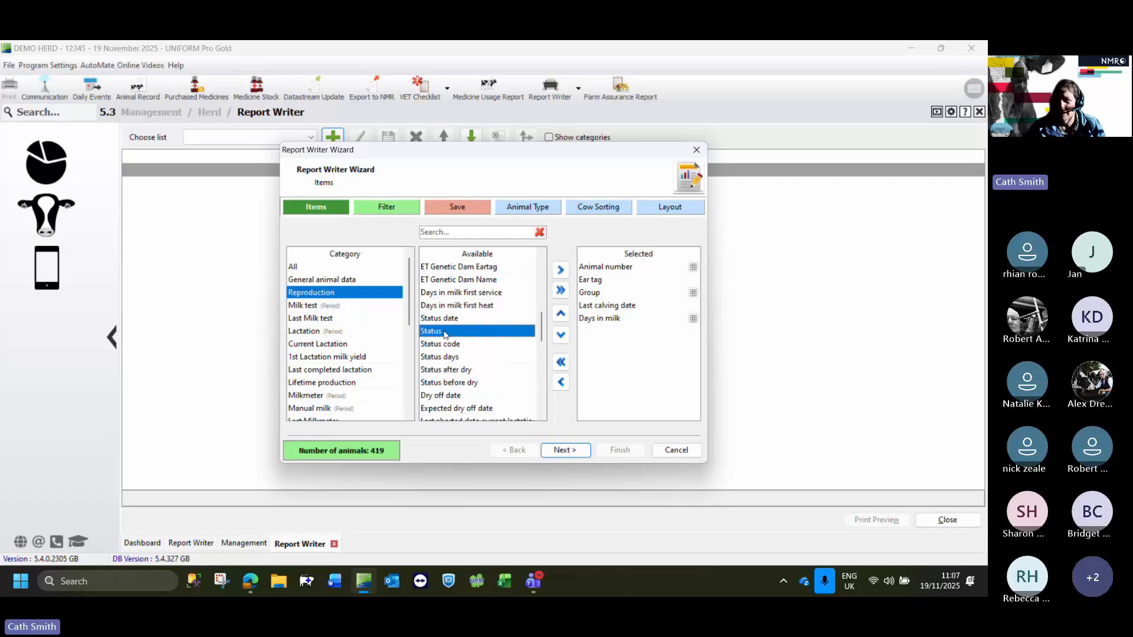
left_click(561, 271)
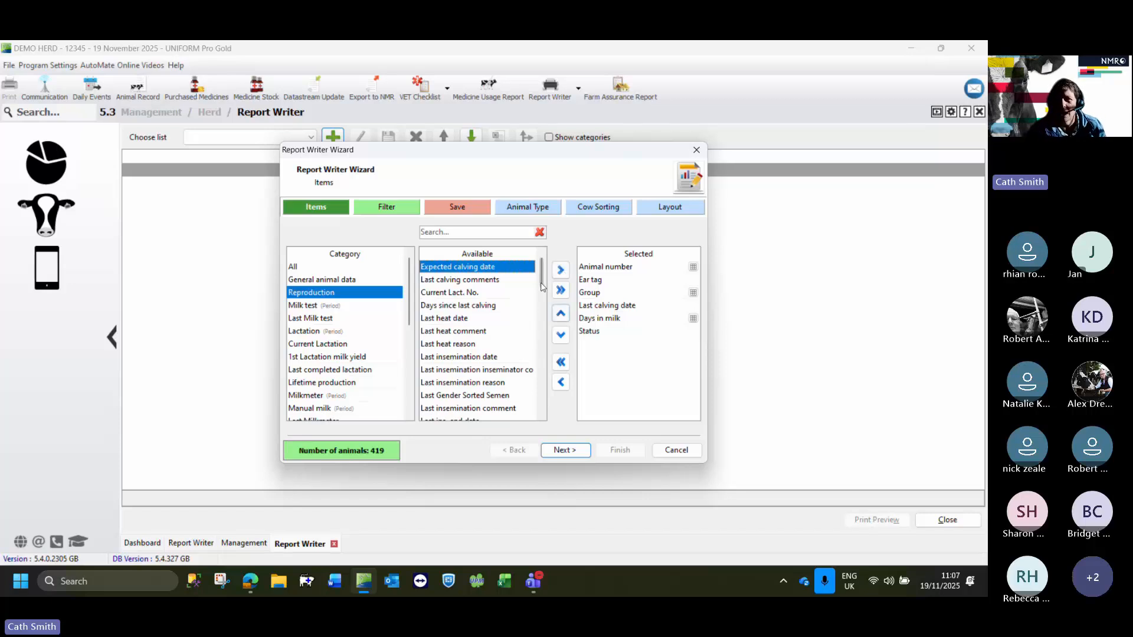
left_click(539, 315)
left_click_drag(539, 315, 564, 278)
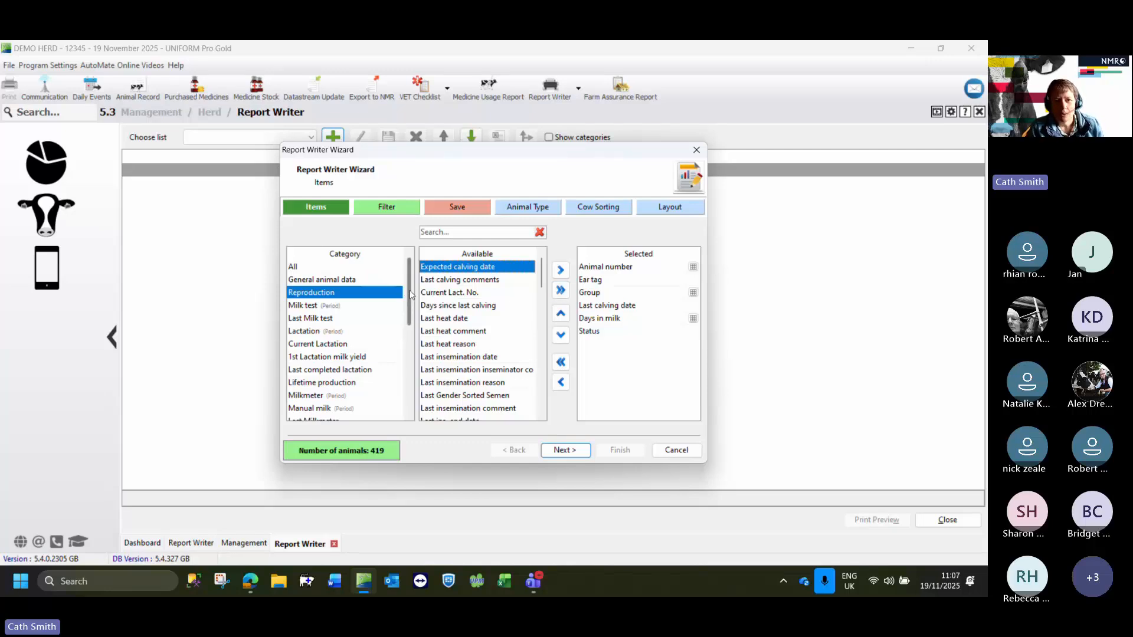
- Add two Empty Column items from the Tools category to the report's selected items
left_click_drag(409, 292, 399, 397)
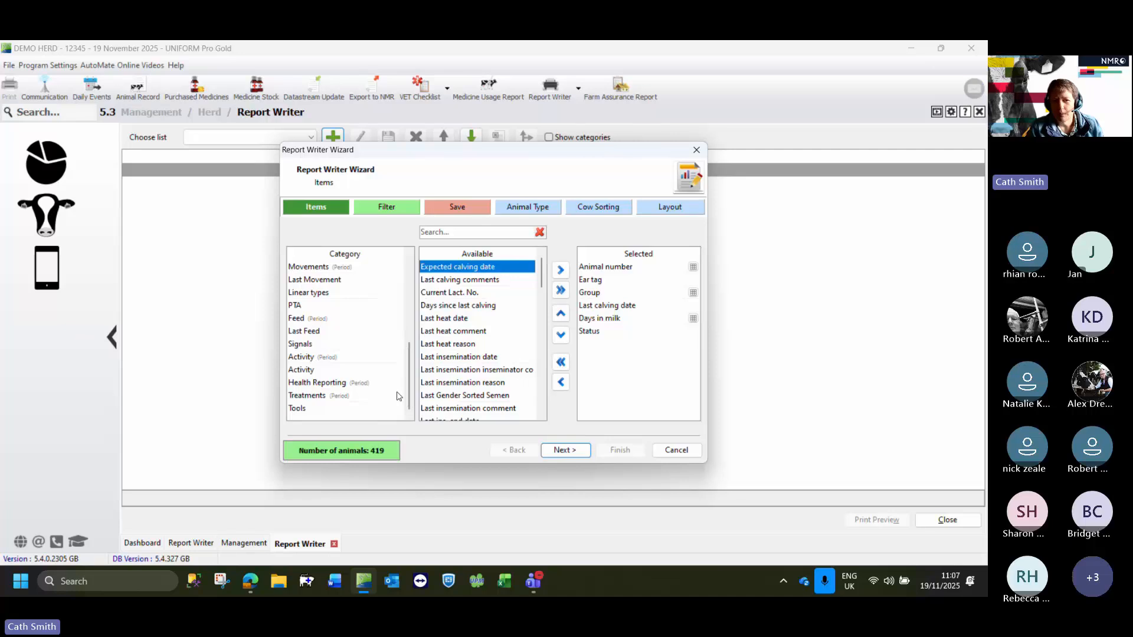
left_click(292, 409)
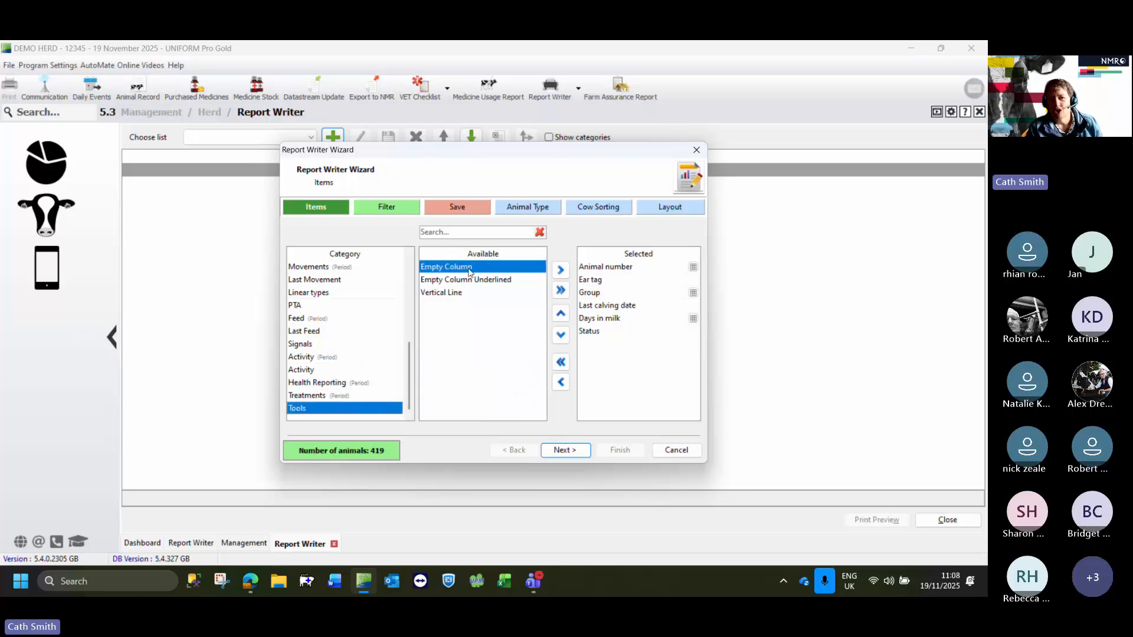
left_click(560, 271)
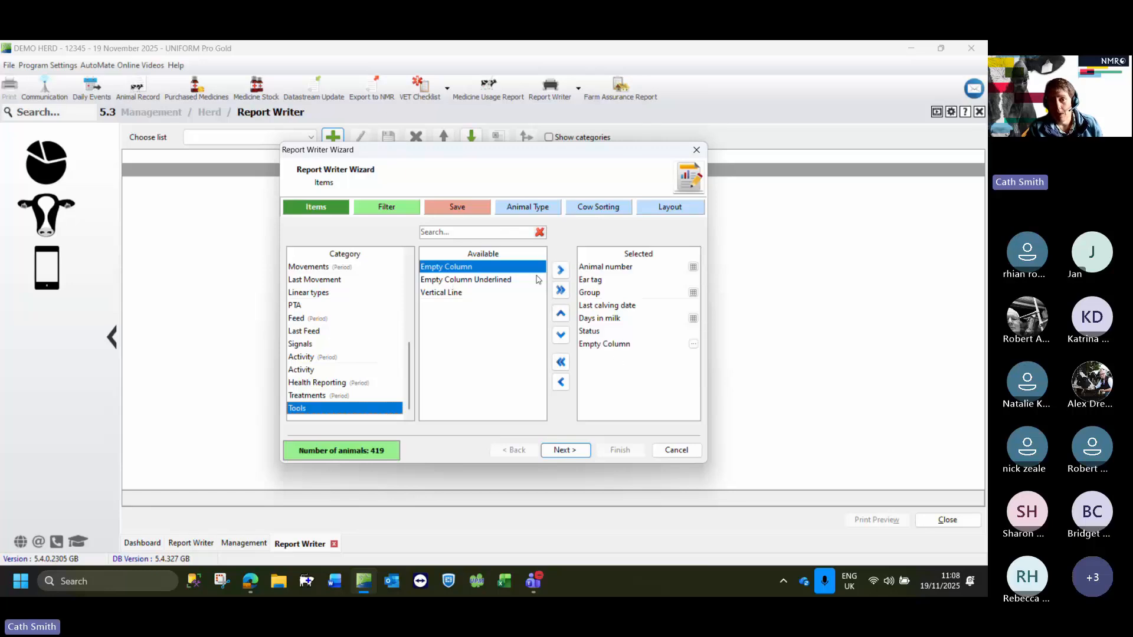
left_click(561, 270)
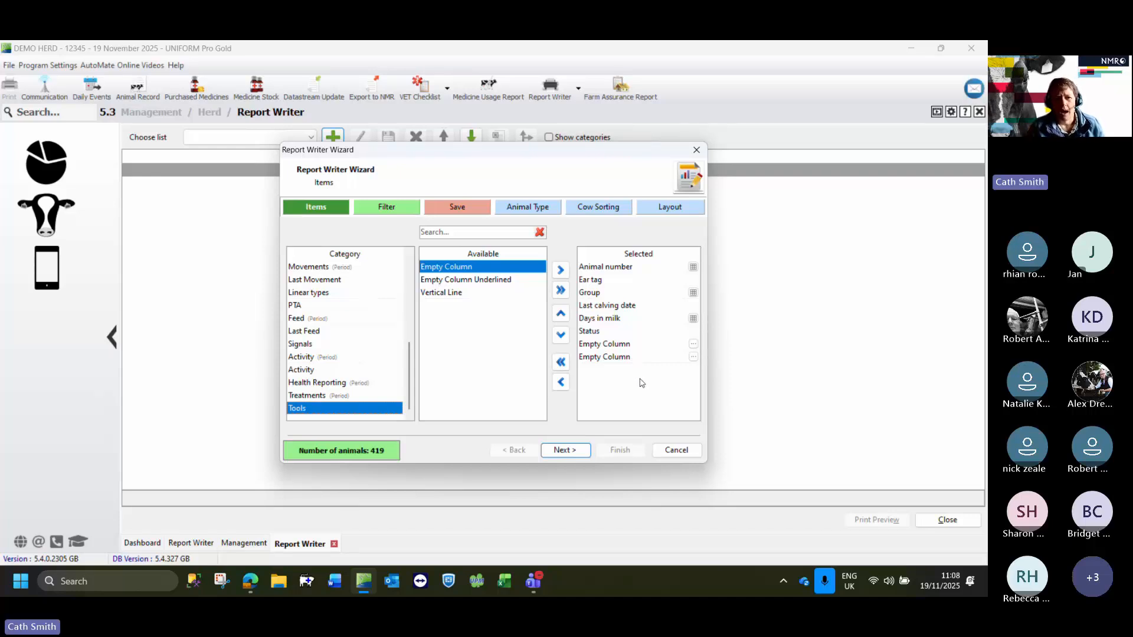
- Look through the available items in the Milkmeter and Milk test categories
scroll(336, 343, "up", 5)
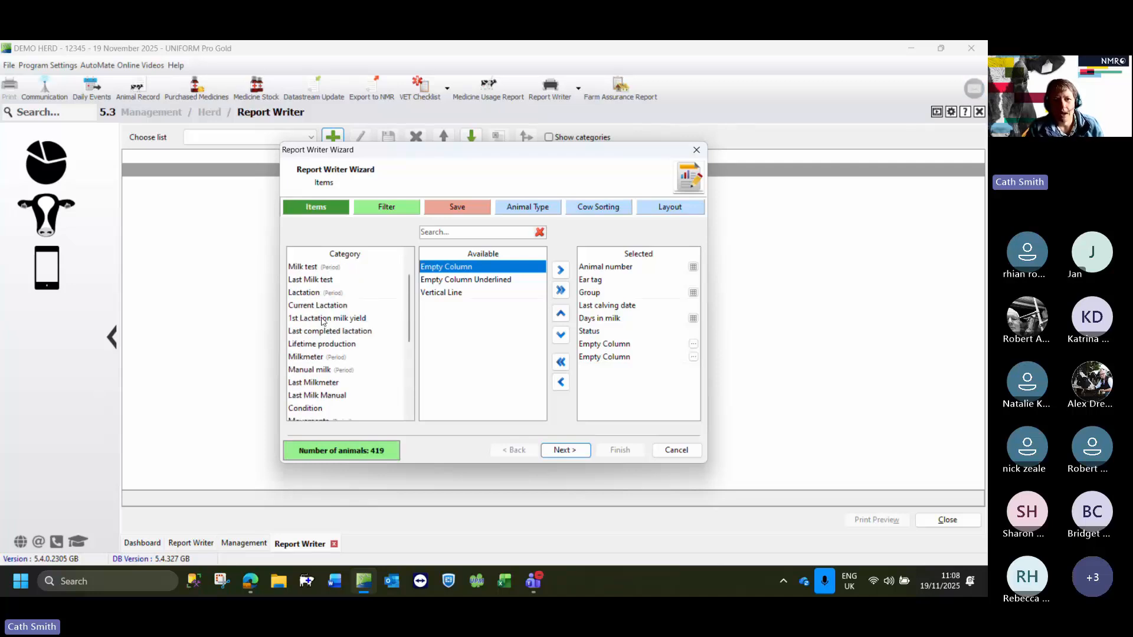
left_click(304, 359)
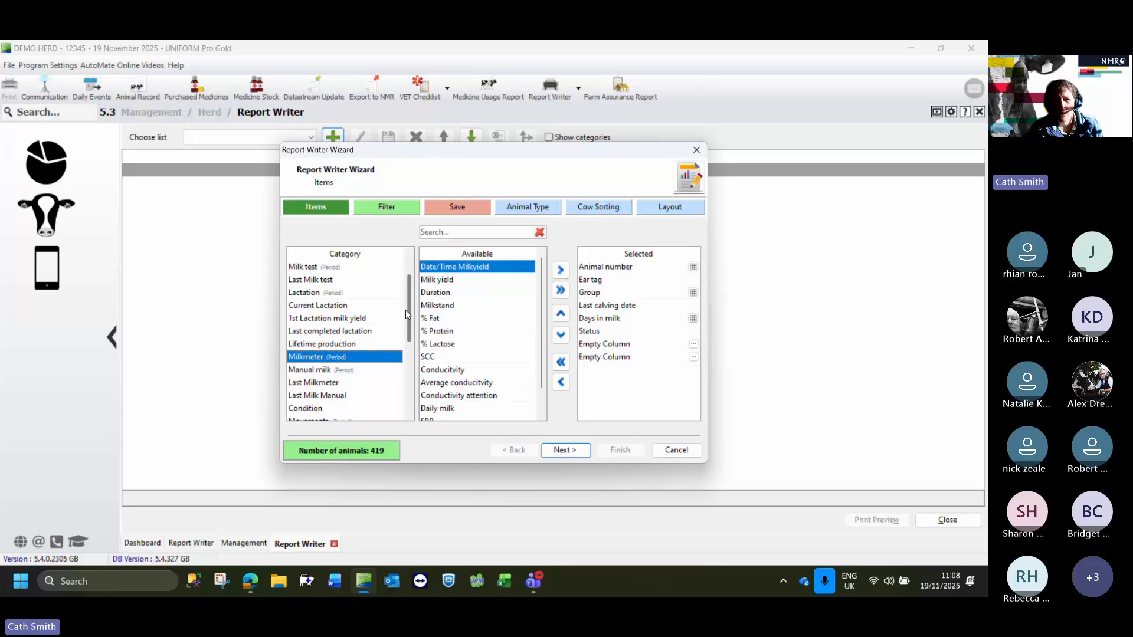
left_click_drag(409, 316, 408, 295)
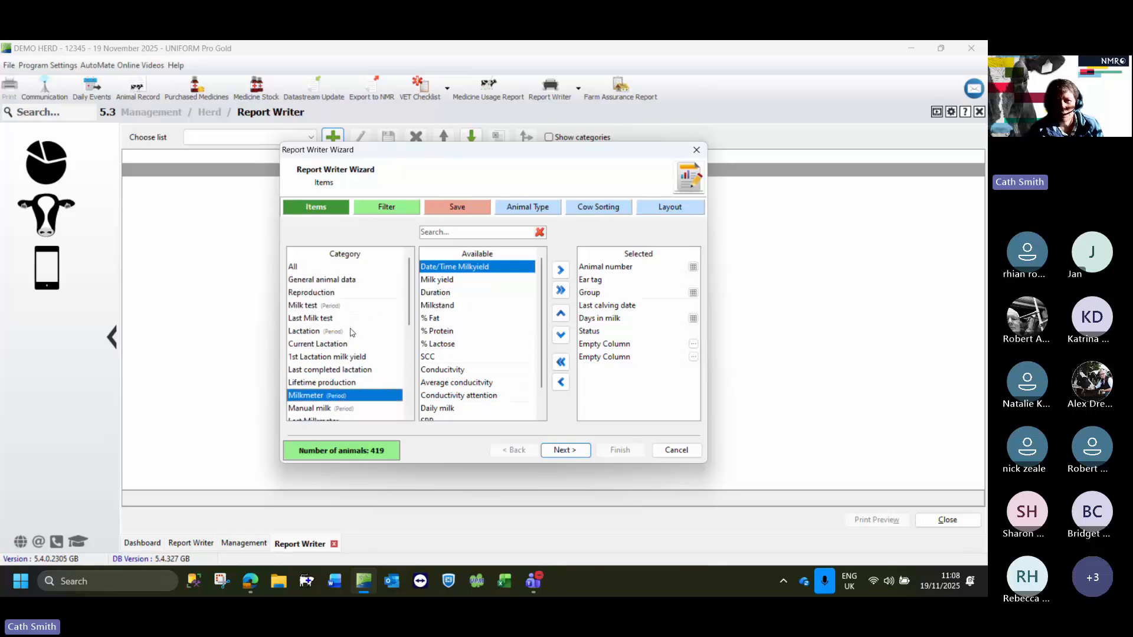
left_click(298, 307)
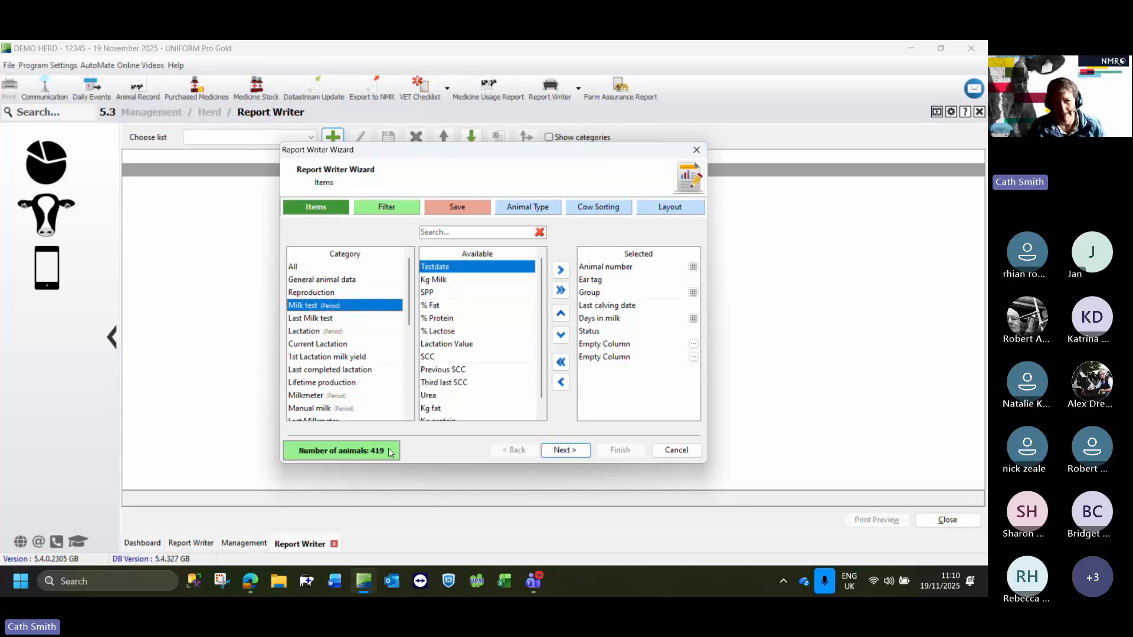
- Go on to the report's filter and add Group from the General animal data category as a filter item
left_click(563, 450)
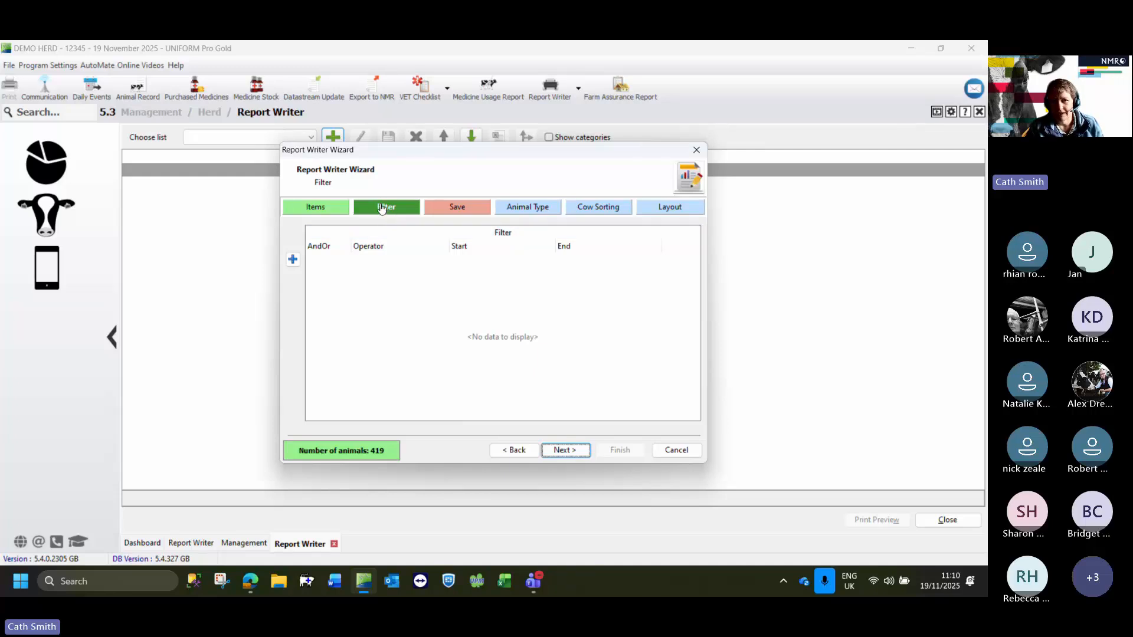
left_click(312, 208)
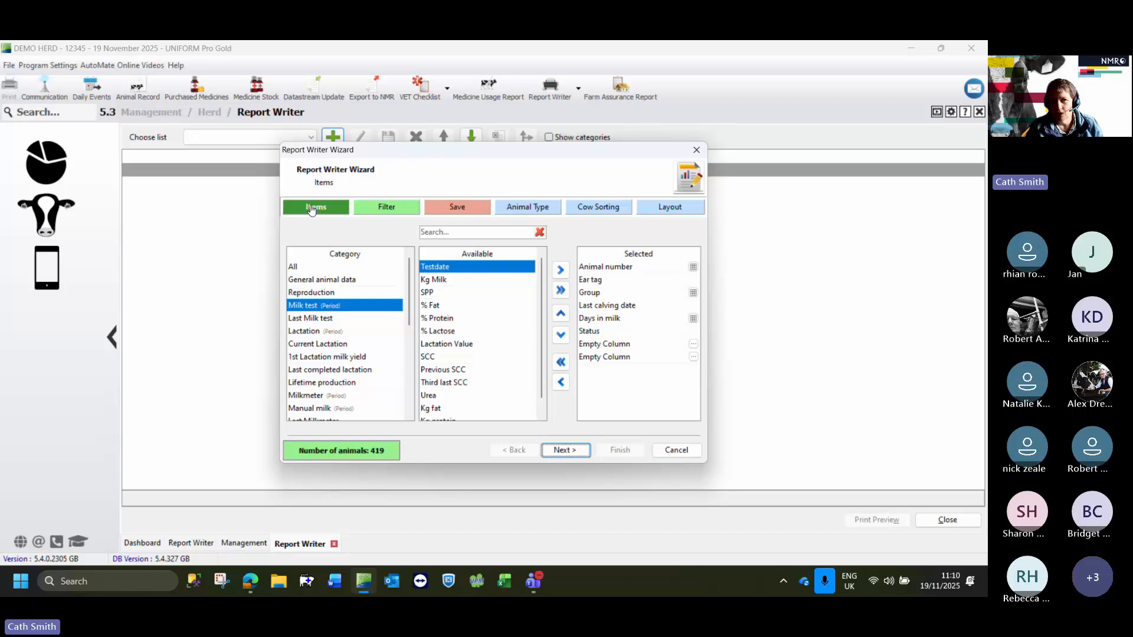
left_click(385, 209)
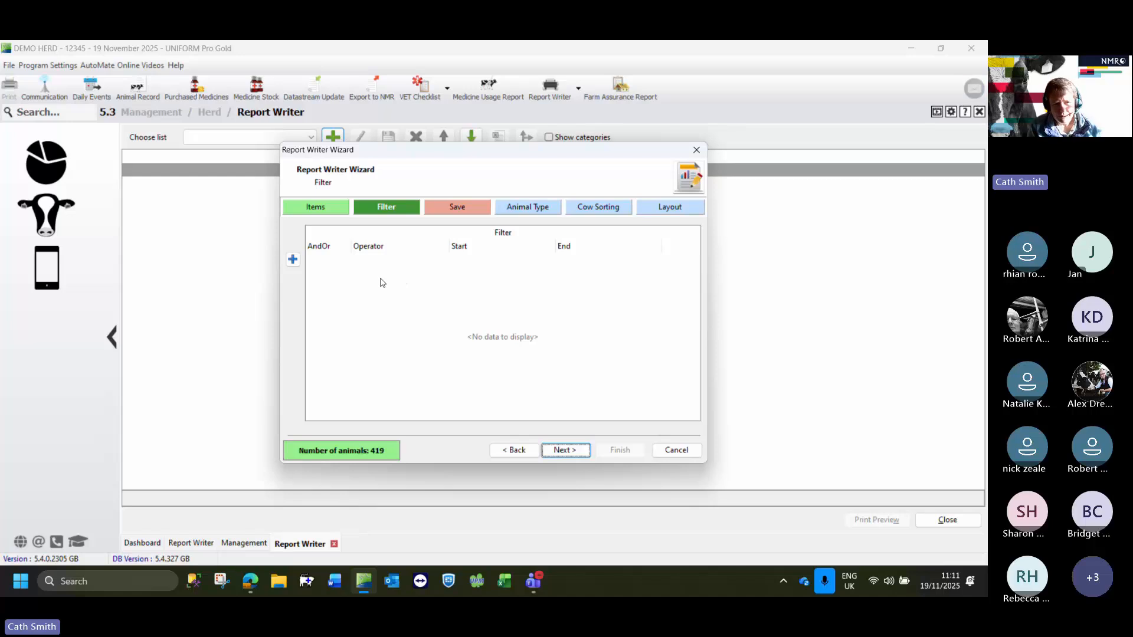
left_click(293, 260)
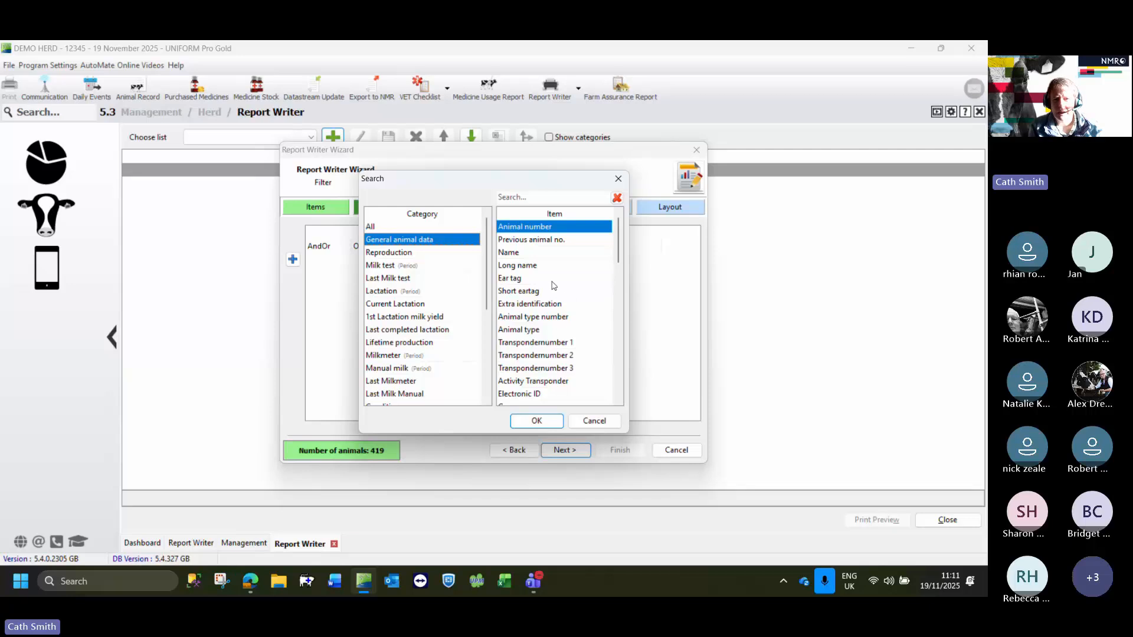
left_click_drag(618, 246, 613, 298)
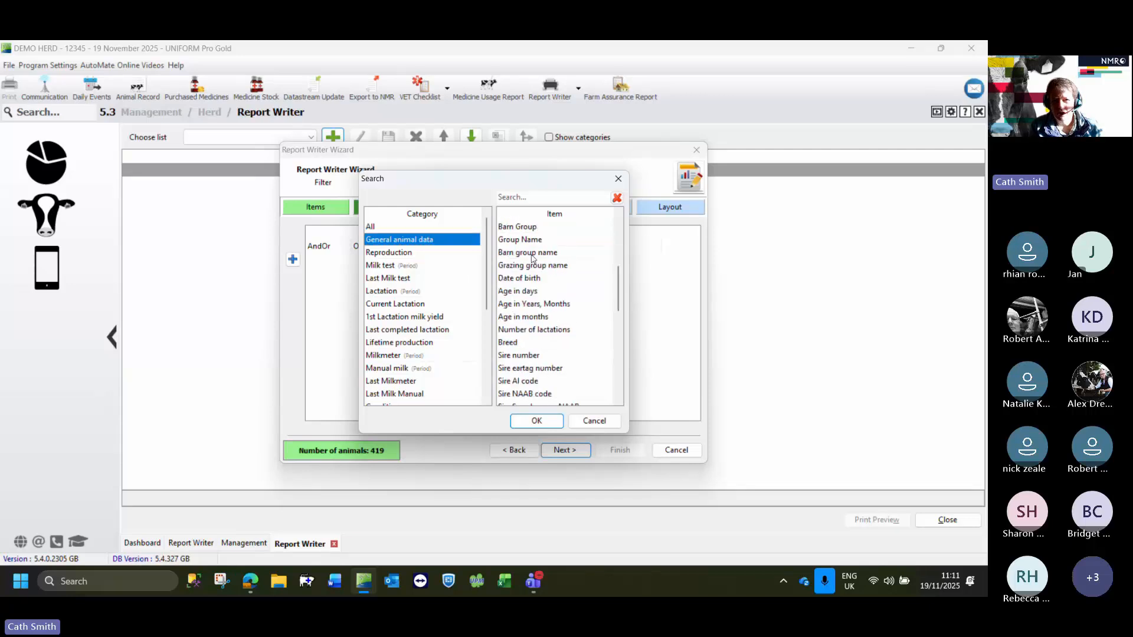
scroll(532, 262, "up", 1)
left_click(513, 252)
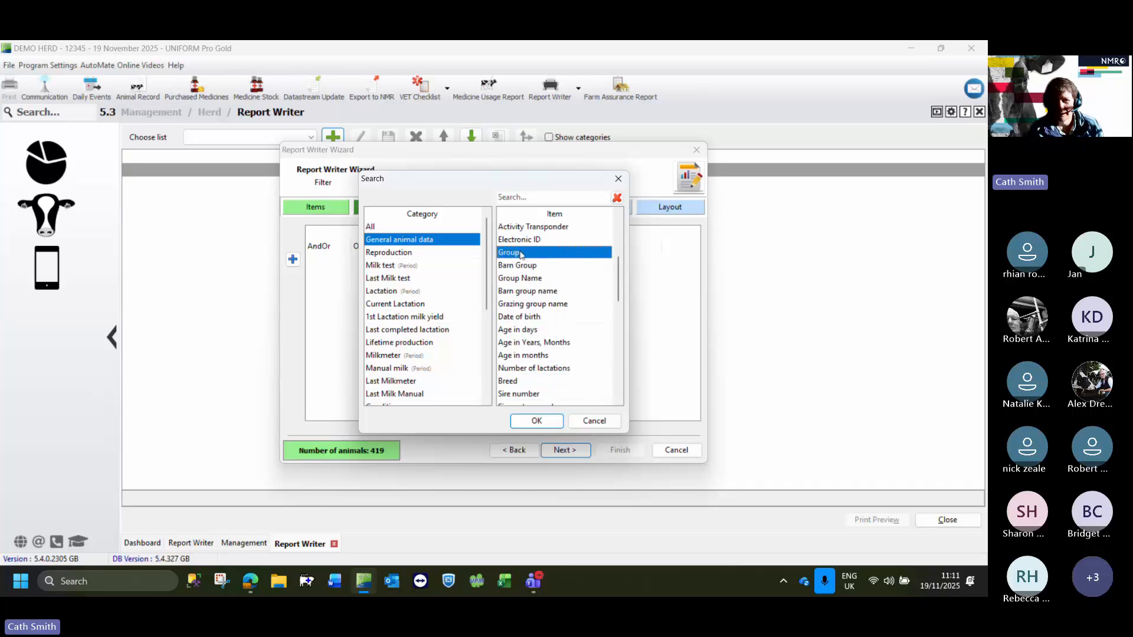
left_click(534, 421)
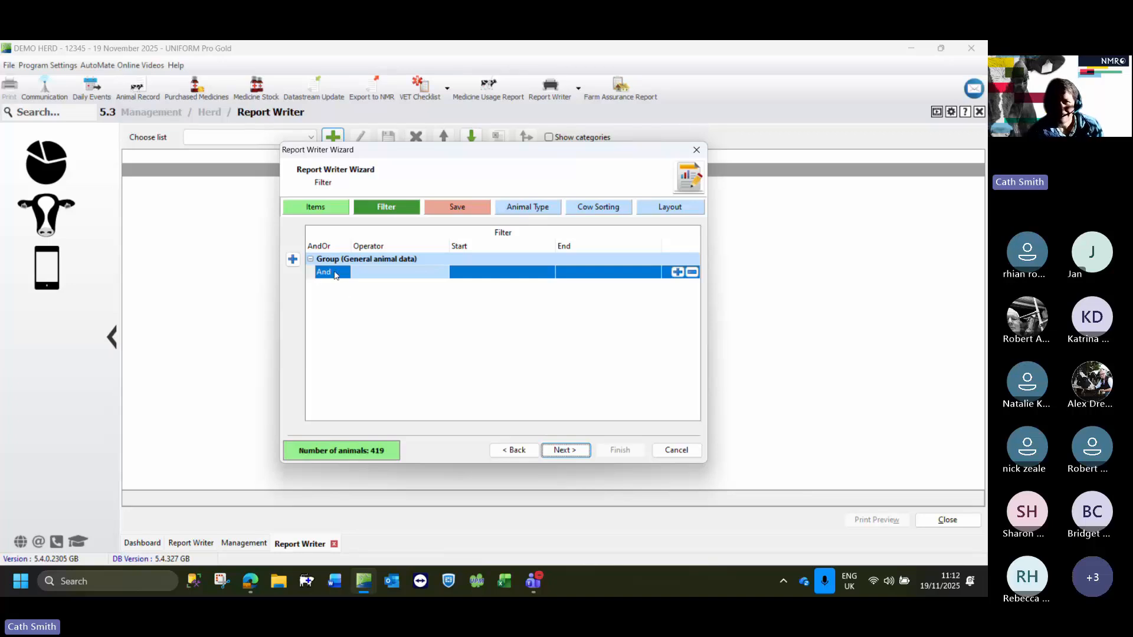
- Set the Group filter condition to Equal to with a start value of 1
left_click(440, 272)
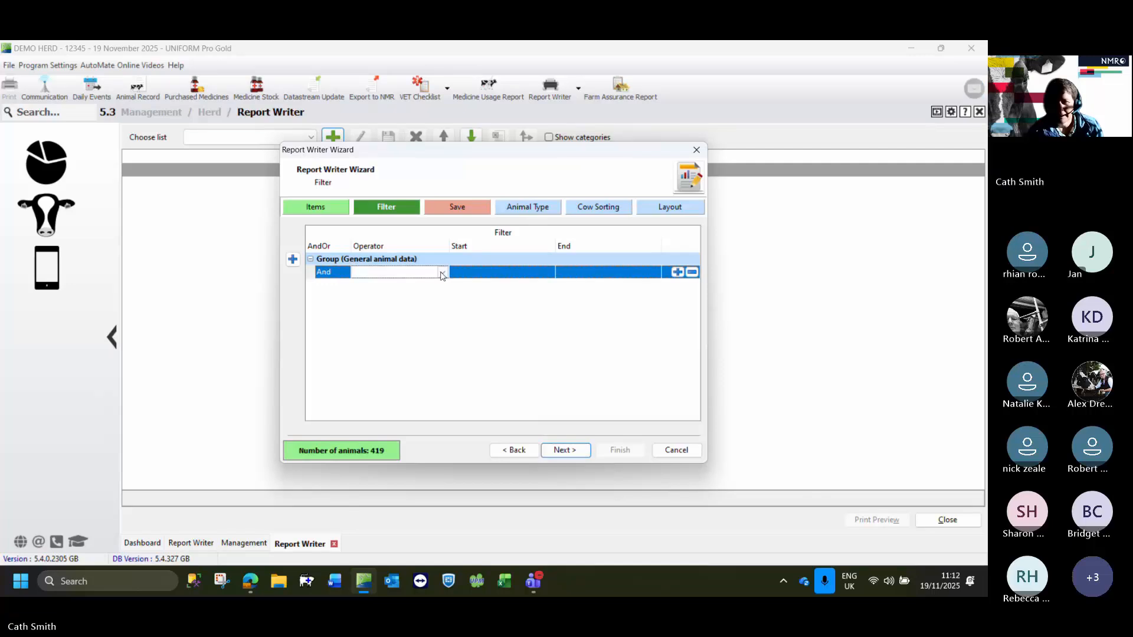
left_click(442, 273)
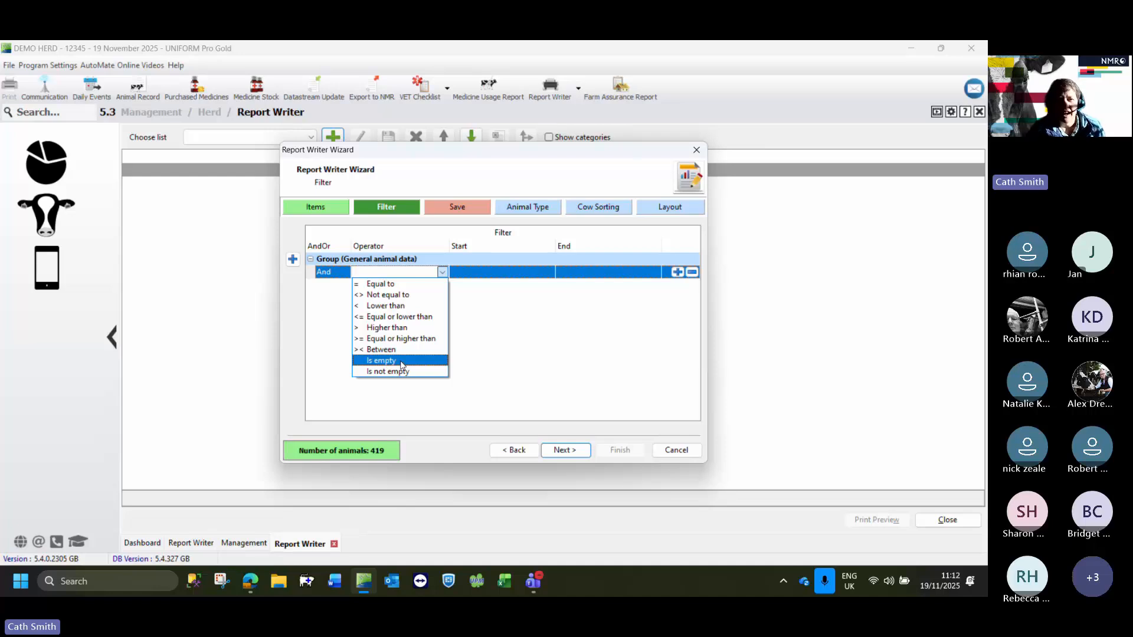
left_click(381, 285)
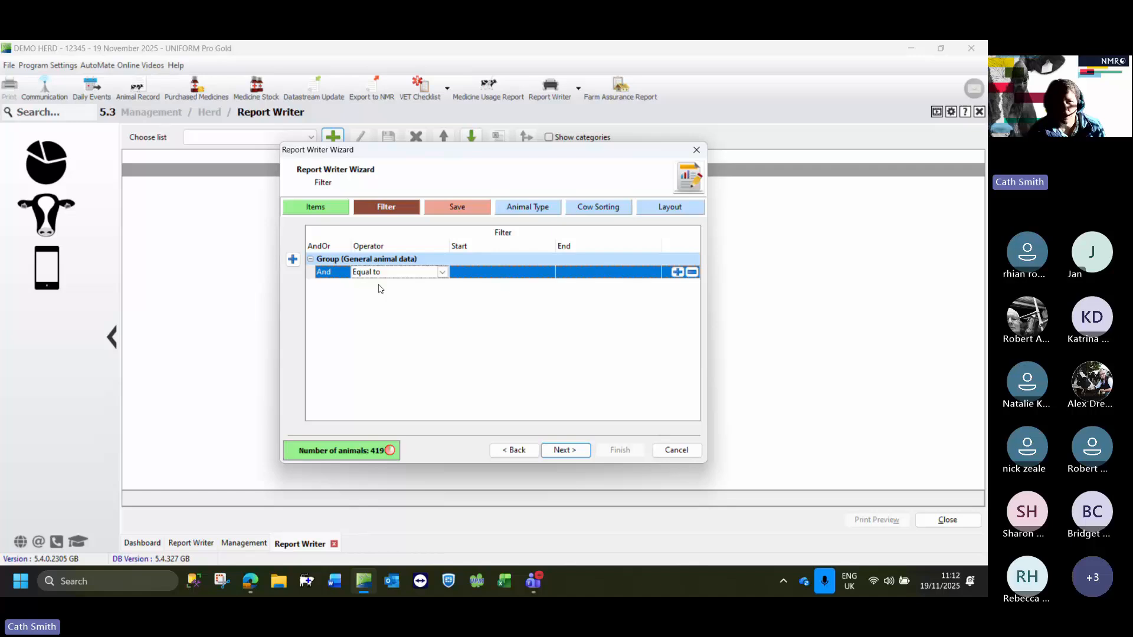
left_click(520, 270)
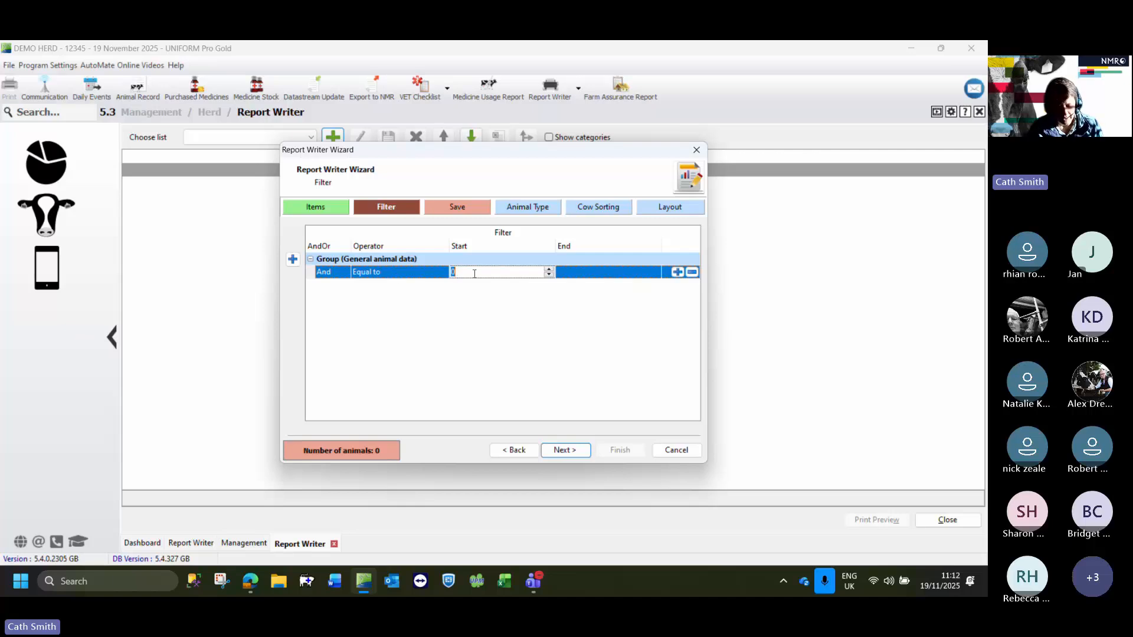
type("1")
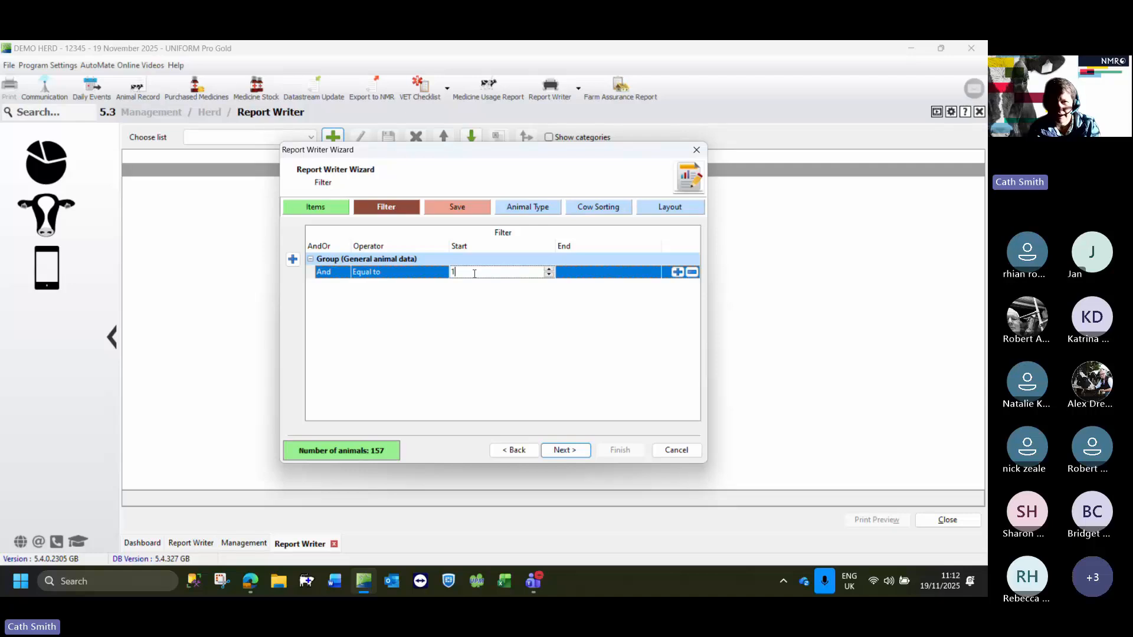
key("BackSpace")
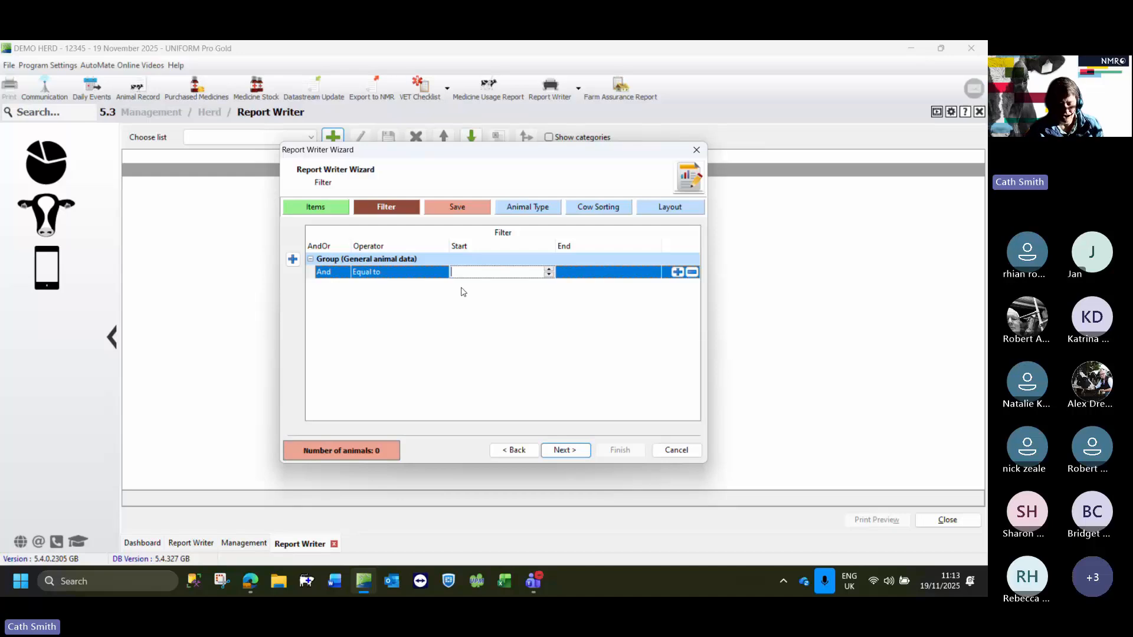
type("1")
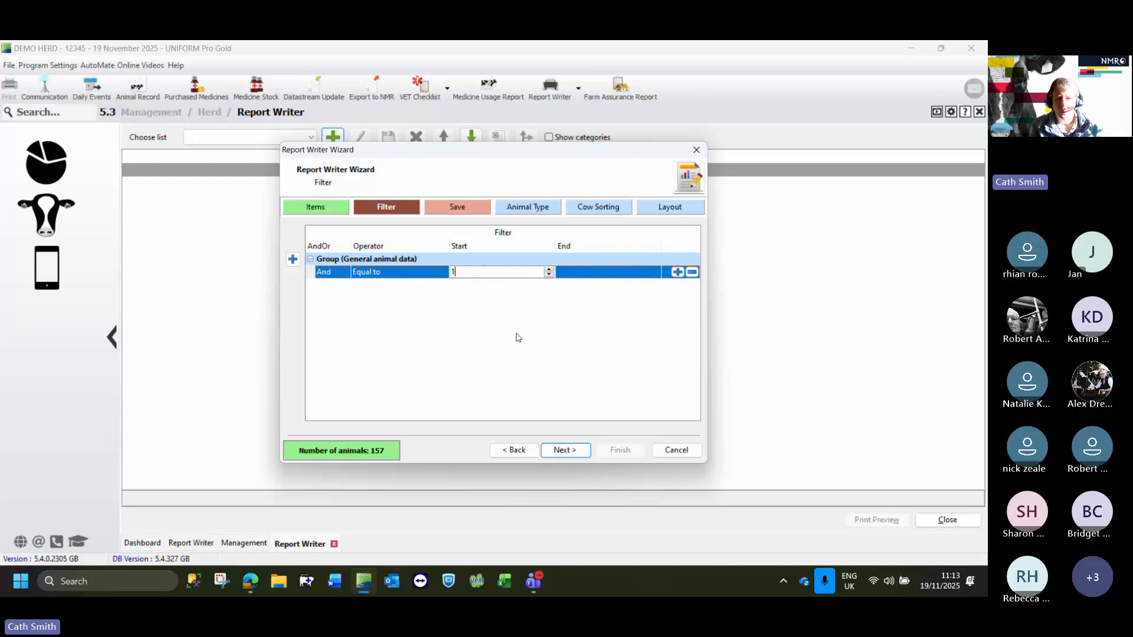
- Add a second Group filter condition with the operator Equal to and a start value of 2
left_click(677, 273)
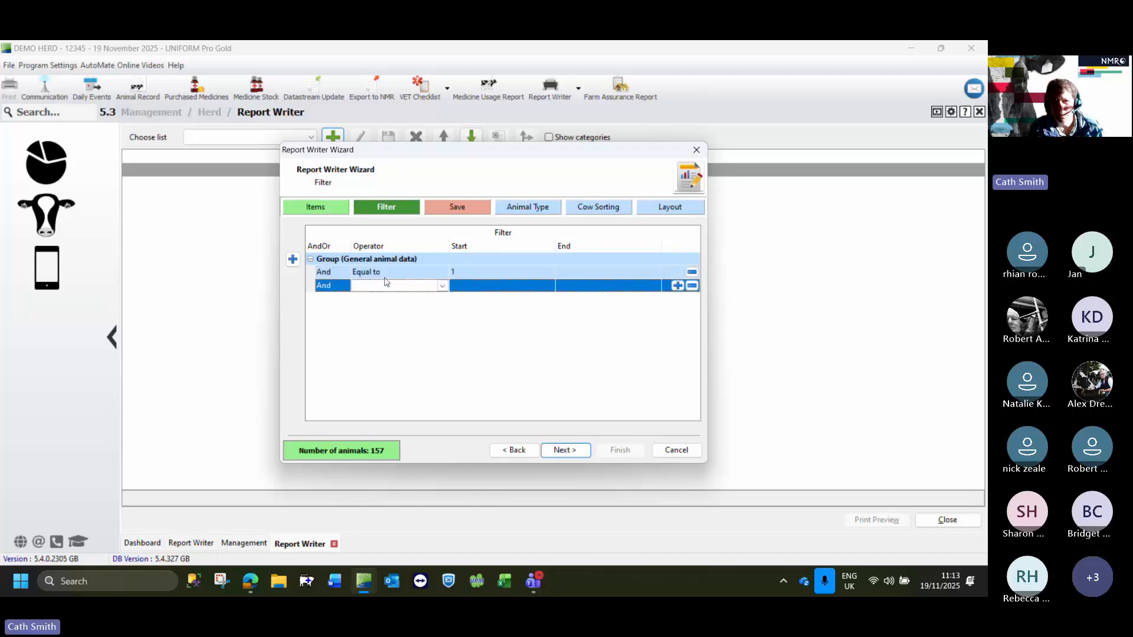
left_click(443, 285)
left_click(428, 297)
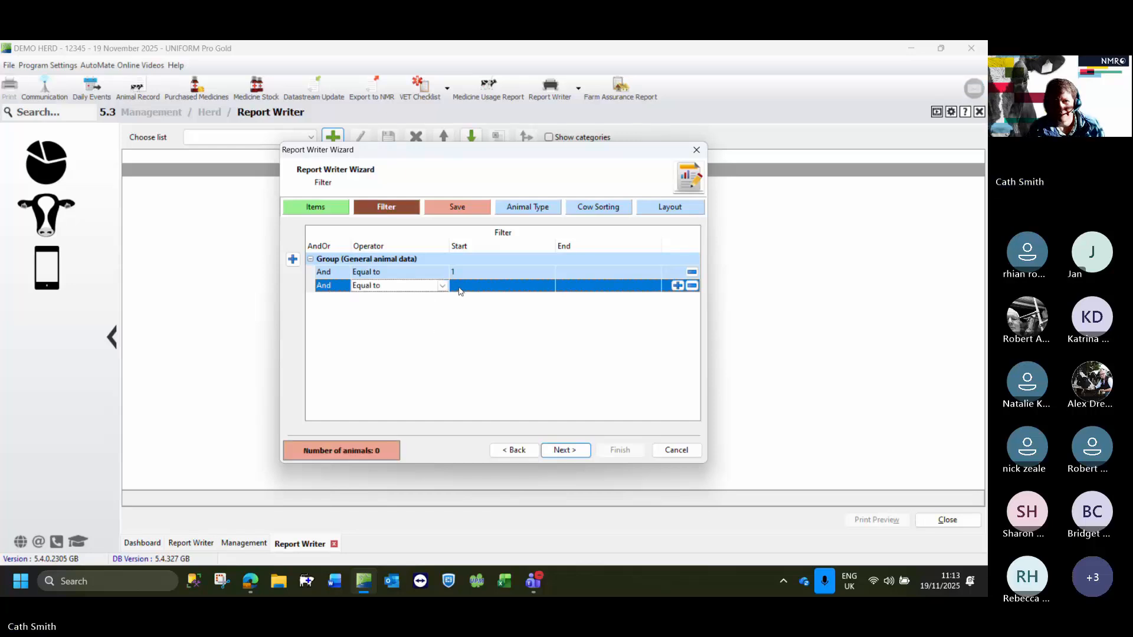
left_click(459, 285)
type("2")
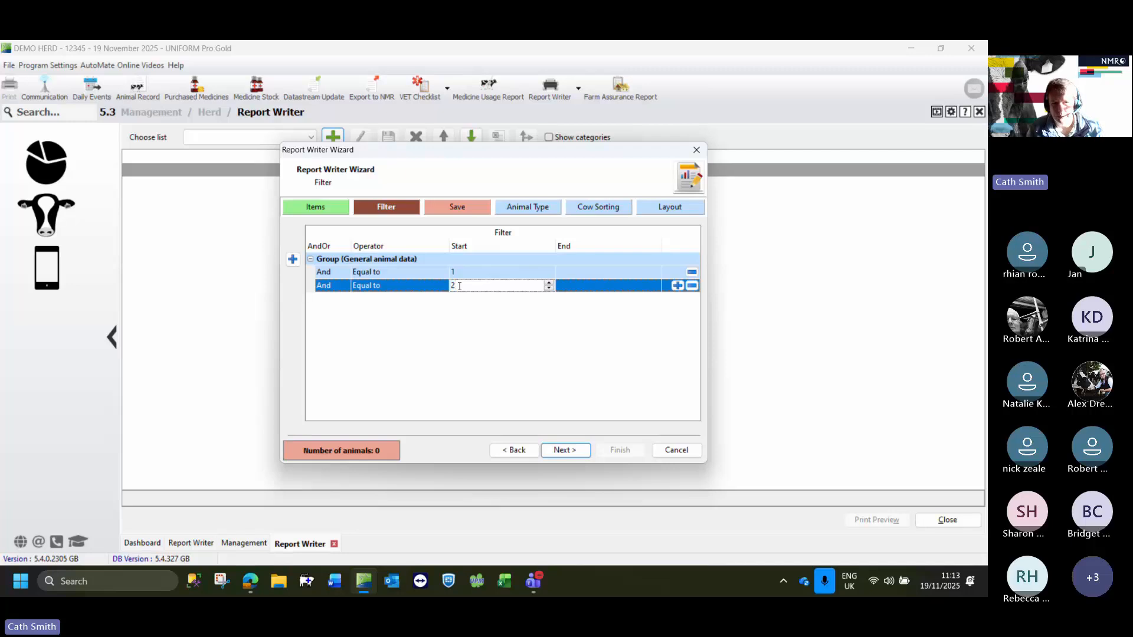
- Try the second Group condition with Or and And, and remove that condition from the filter
left_click(565, 270)
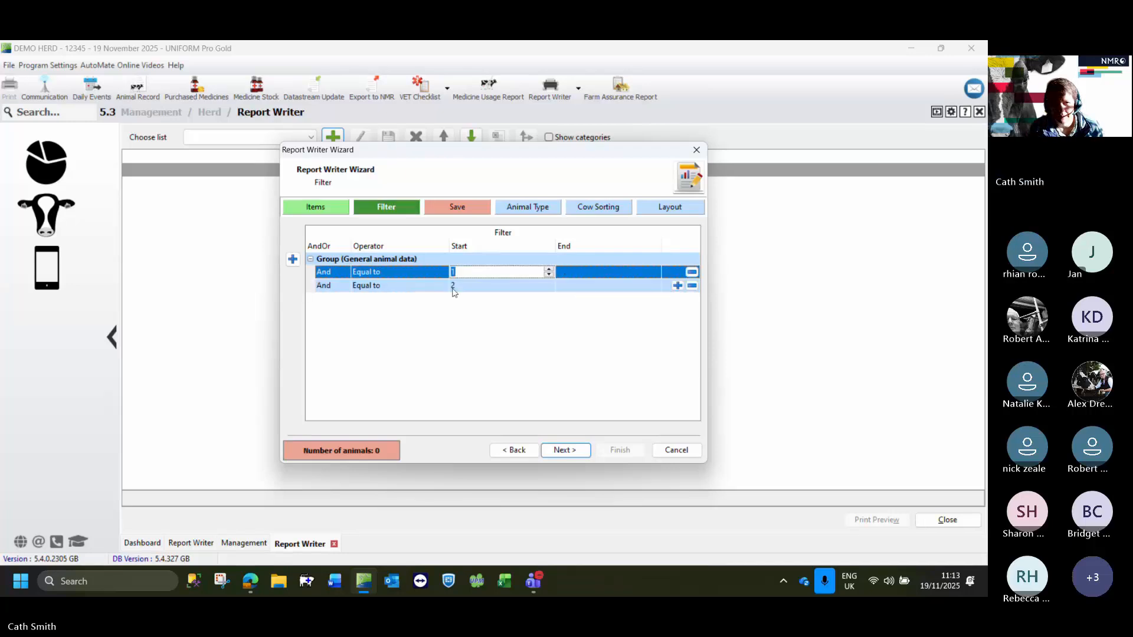
left_click(341, 286)
left_click(344, 287)
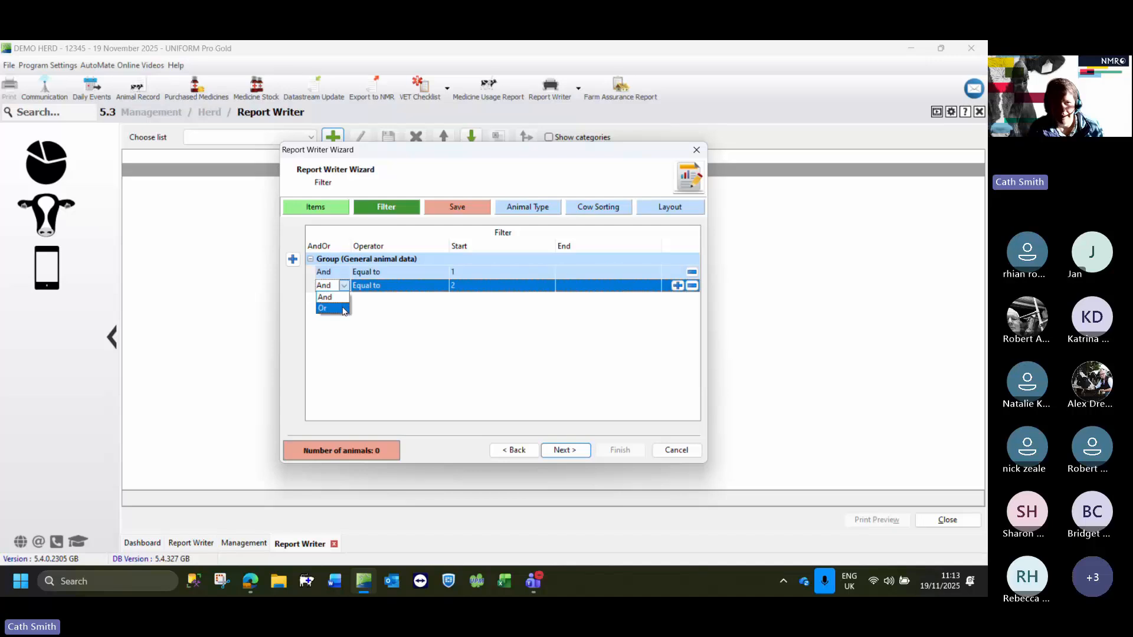
left_click(345, 309)
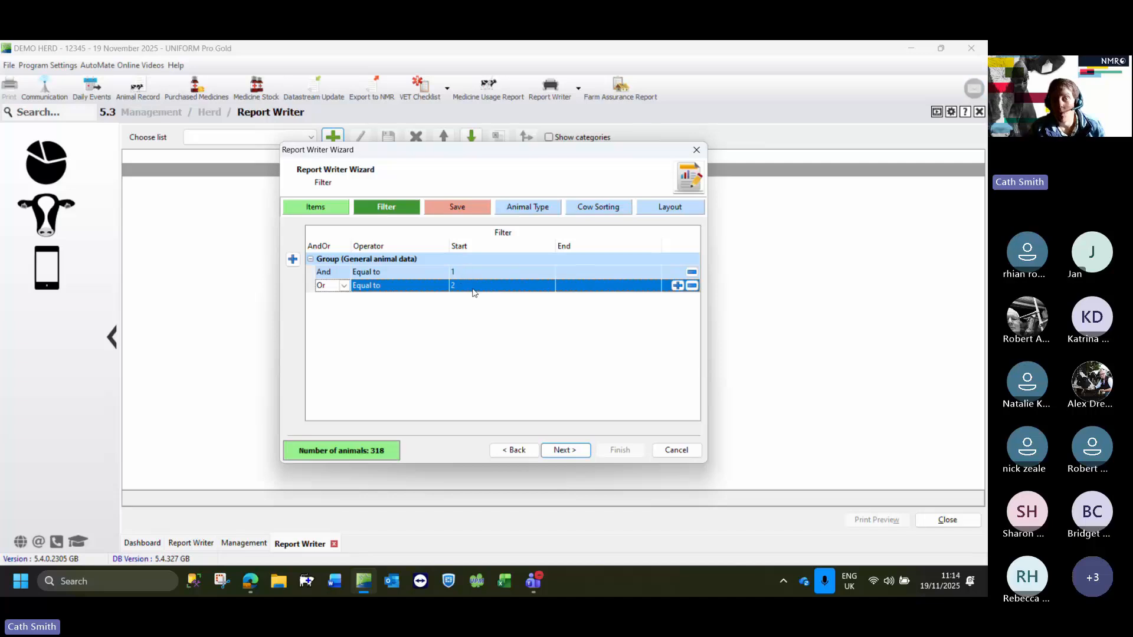
left_click(344, 288)
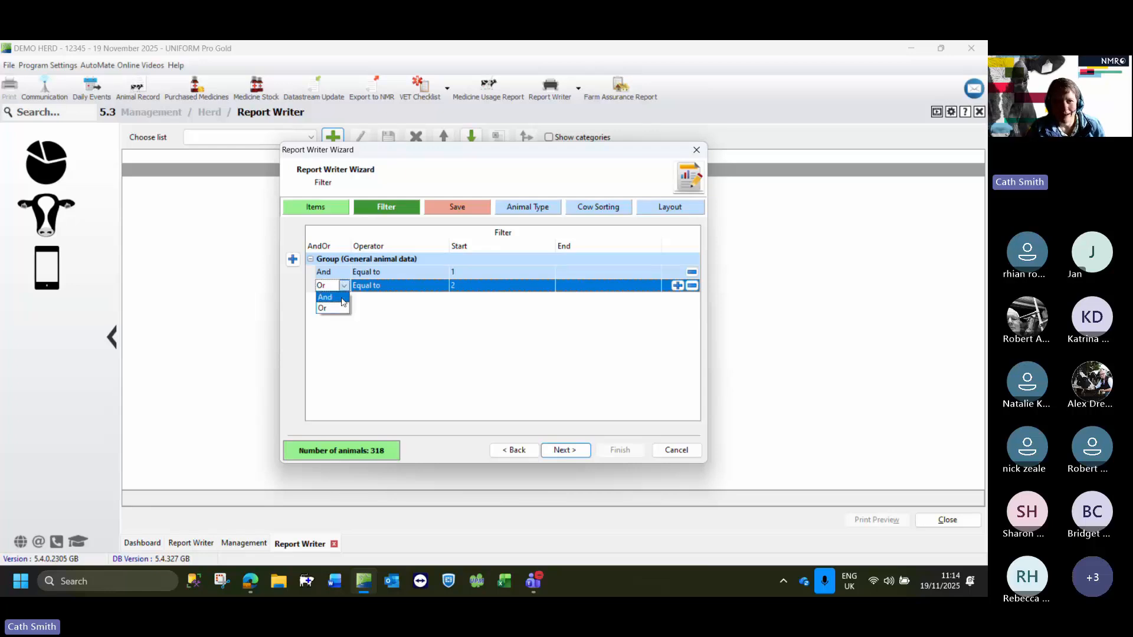
left_click(338, 301)
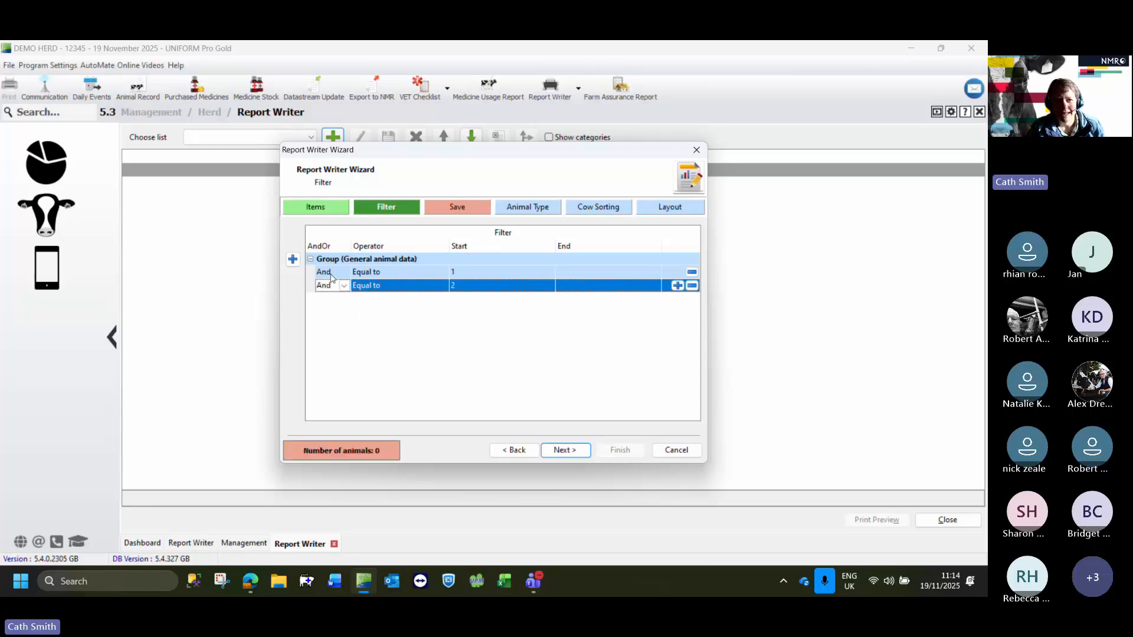
left_click(344, 286)
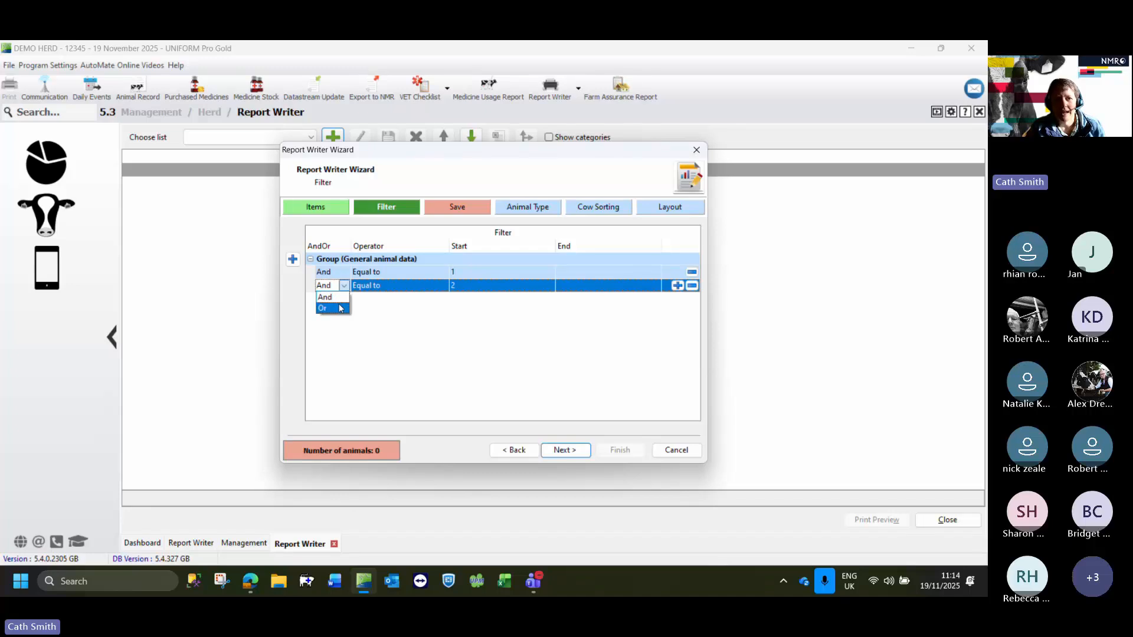
left_click(340, 311)
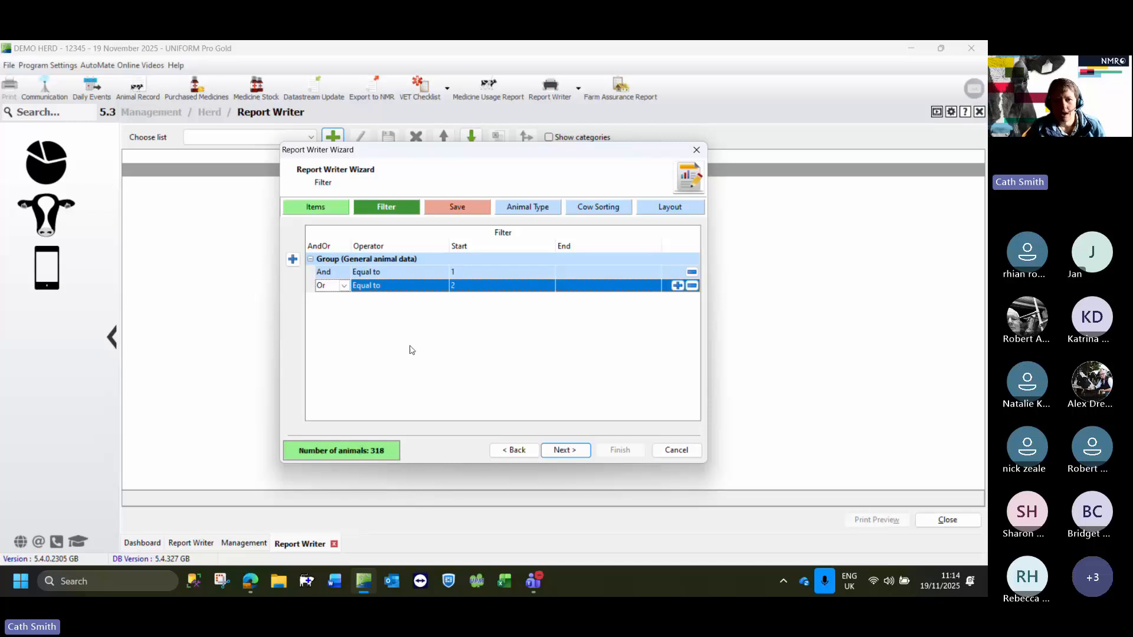
left_click(692, 287)
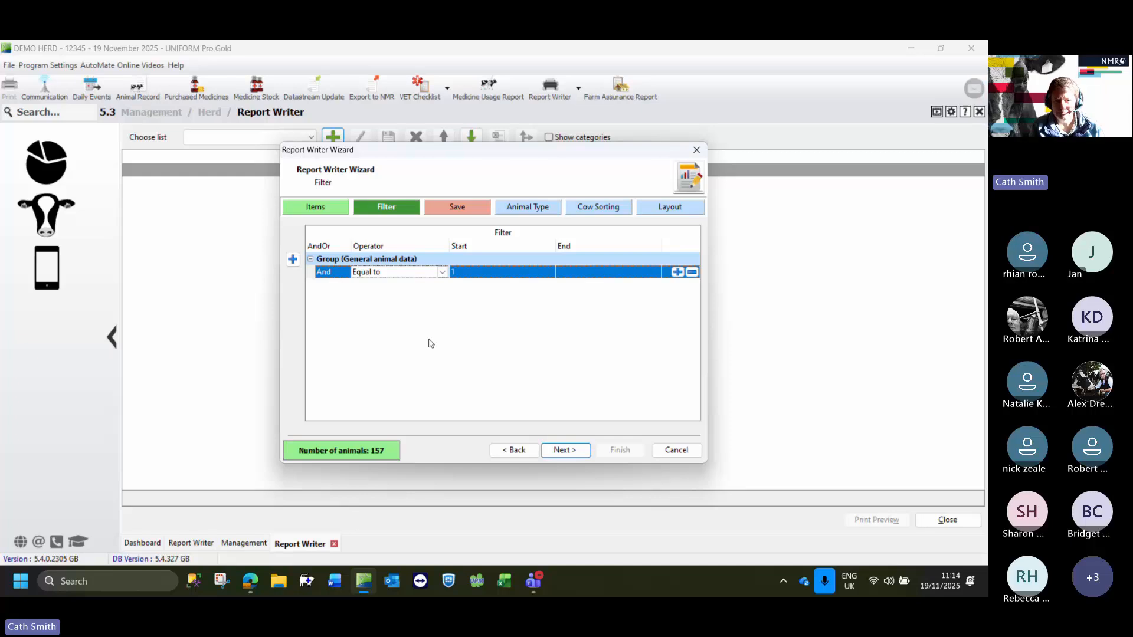
- Go on from the filter to the report's save settings and name the list "group 1 cows"
left_click(565, 451)
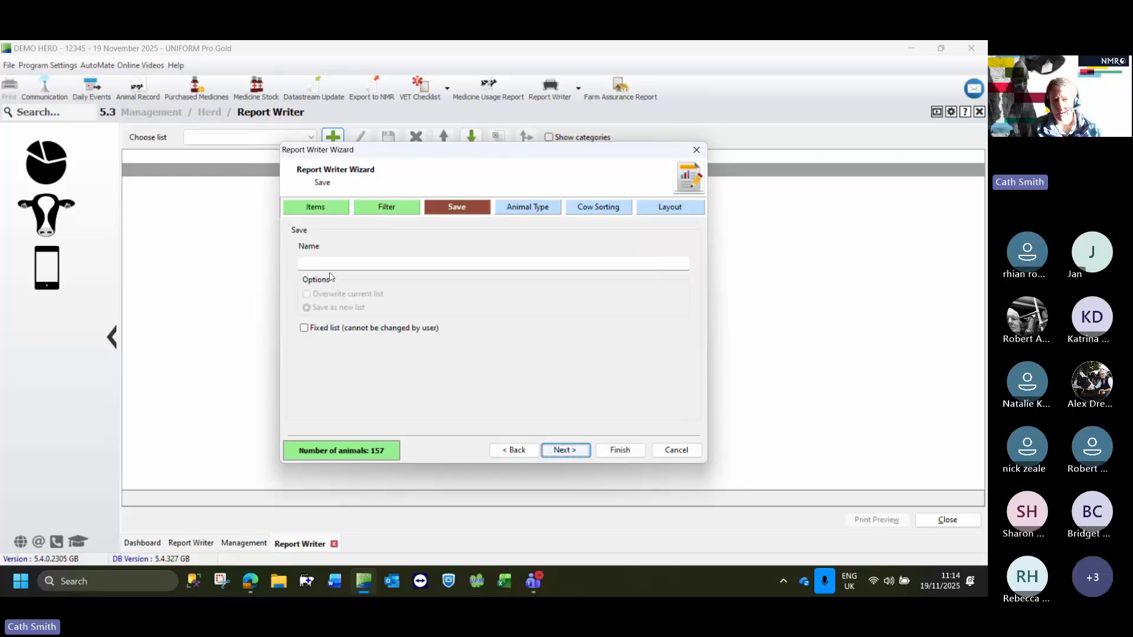
left_click(353, 263)
type("group ")
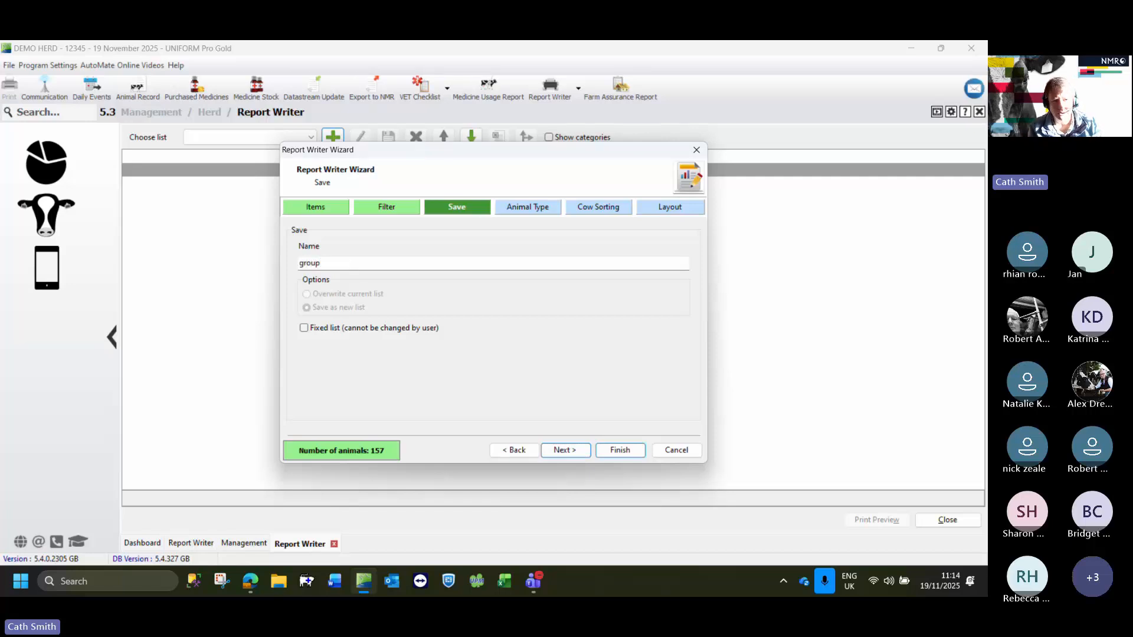
type("1 cows")
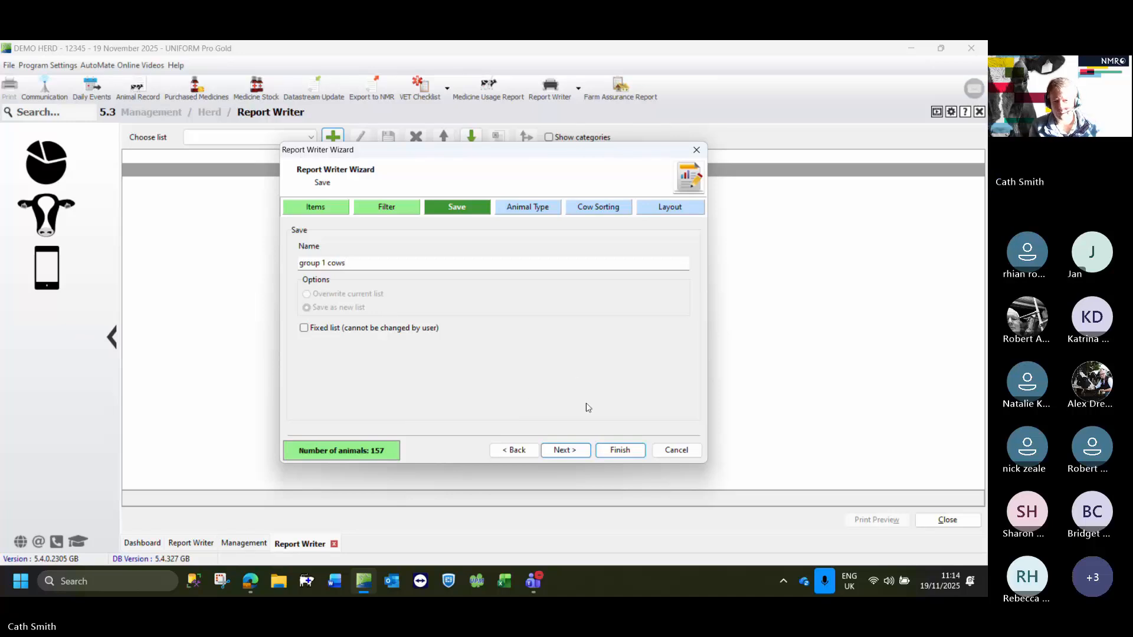
- Go through the animal type, cow sorting and layout settings with their defaults and finish the report
left_click(561, 450)
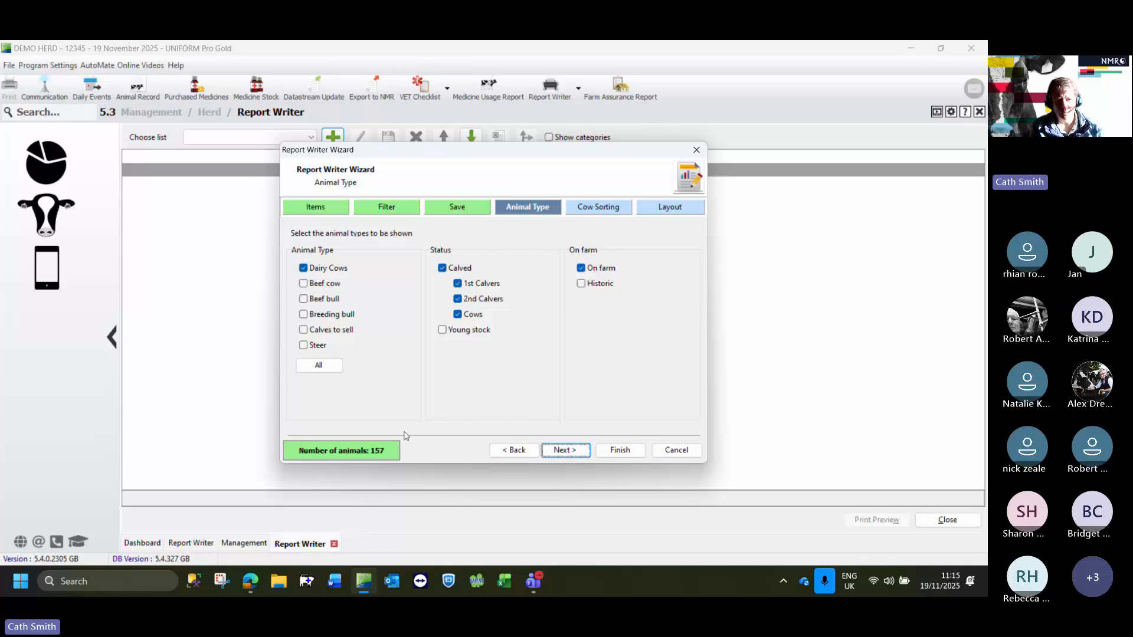
left_click(560, 451)
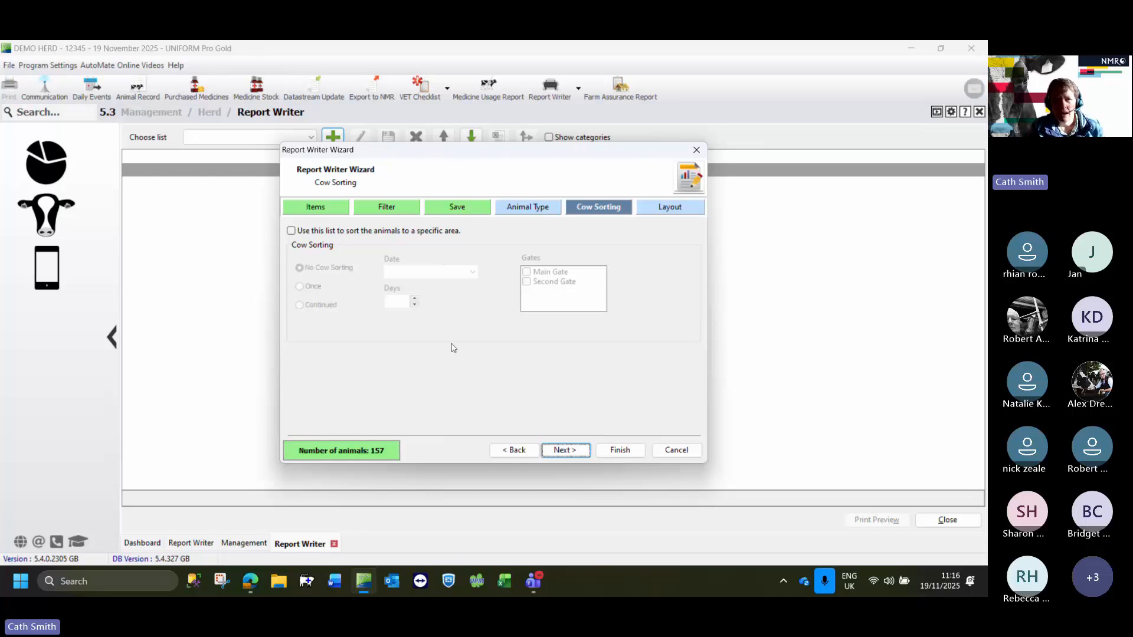
left_click(562, 451)
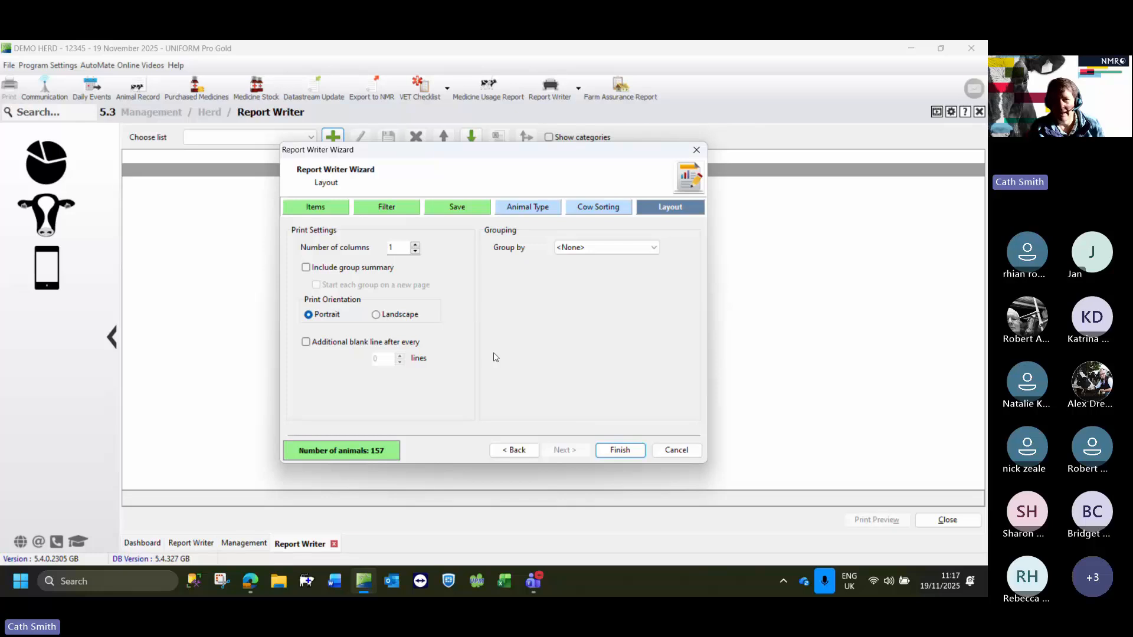
left_click(618, 453)
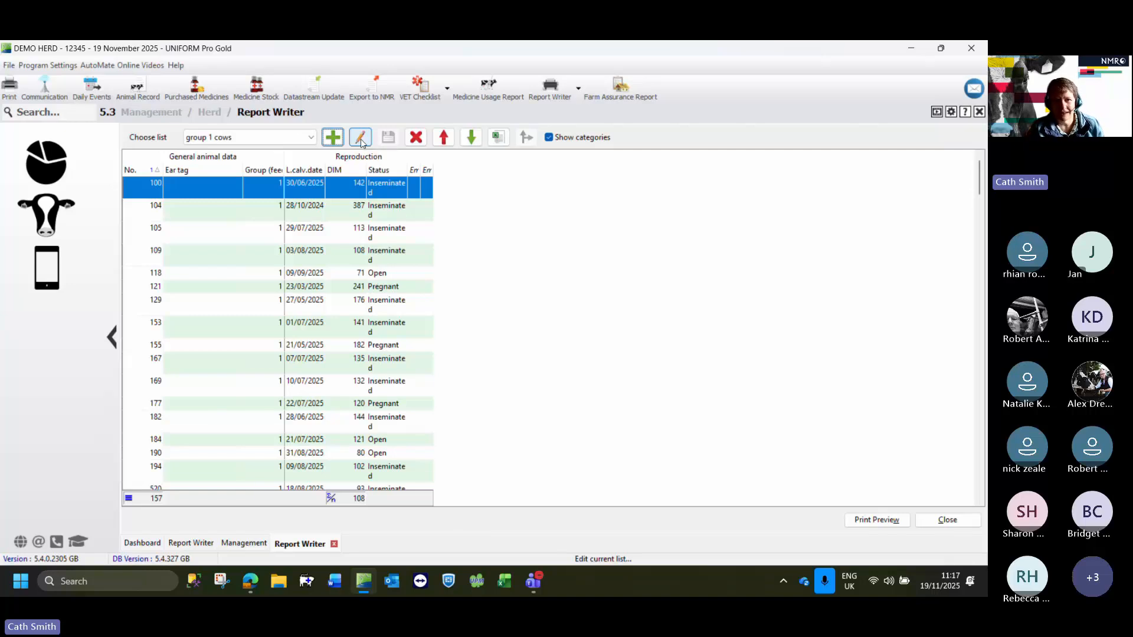
- Remove Ear tag from the report's selected items, and widen the Status column and the two empty columns
left_click(361, 139)
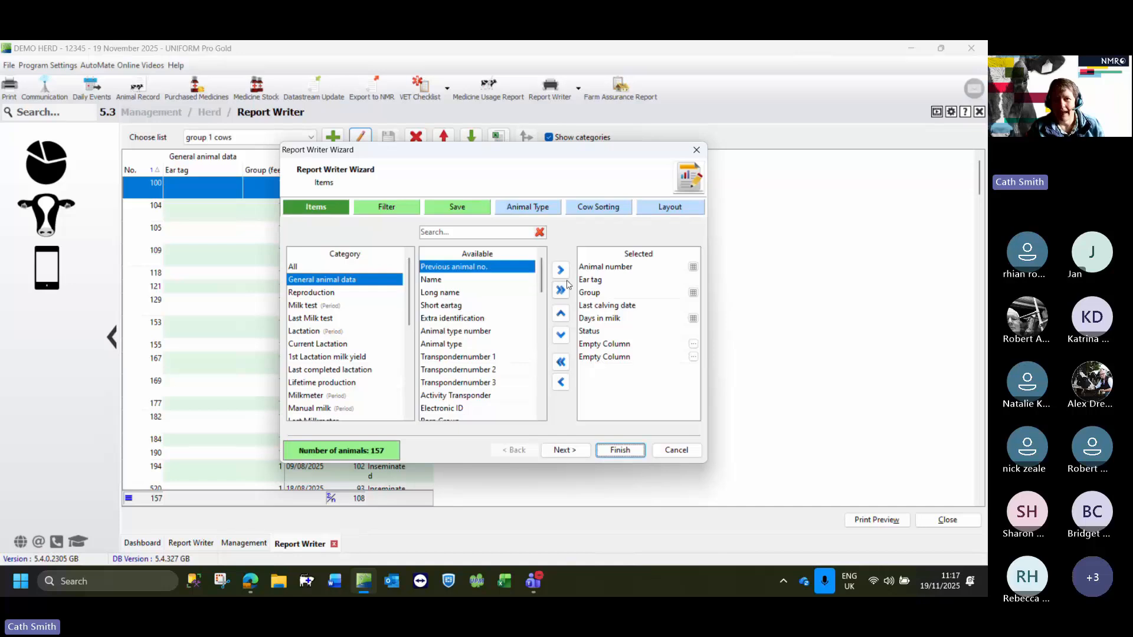
left_click(596, 280)
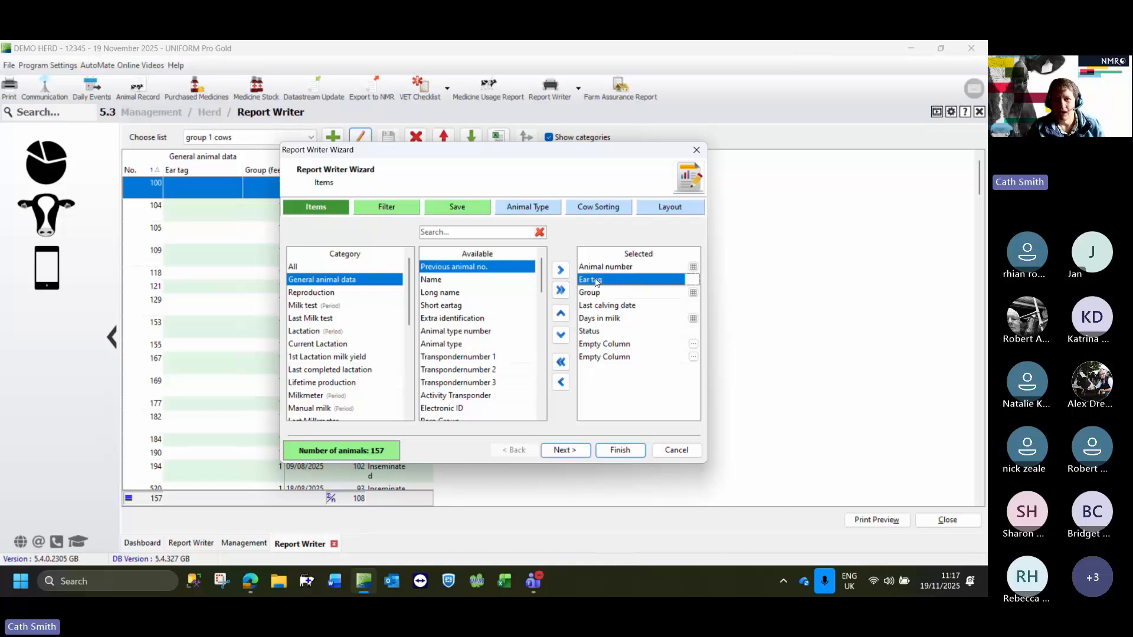
left_click(560, 384)
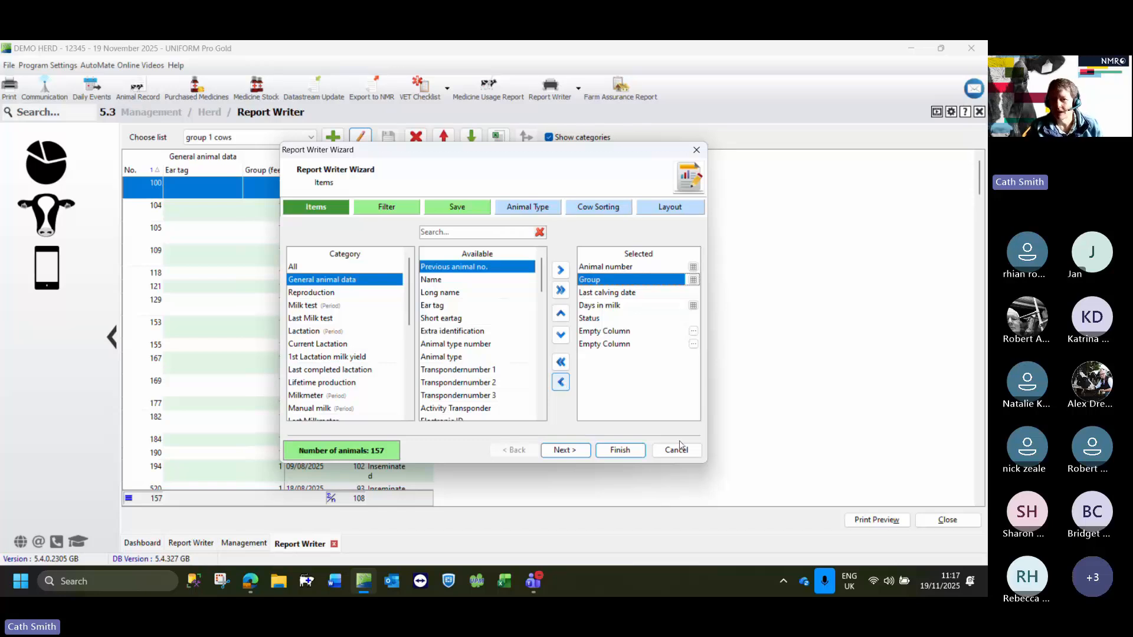
left_click(614, 451)
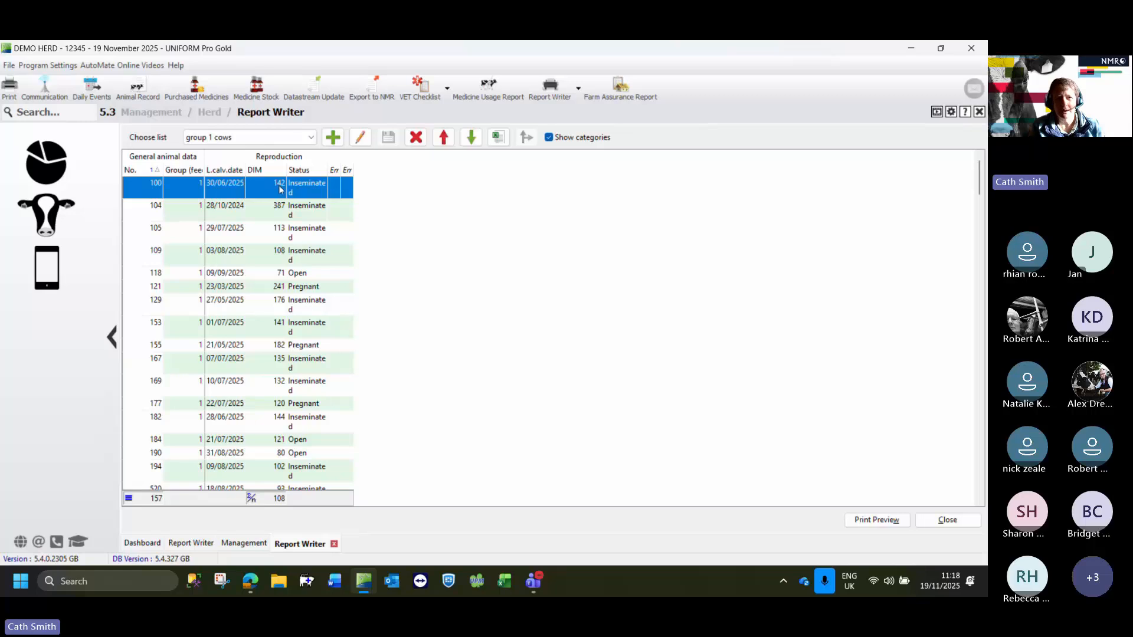
left_click_drag(326, 165, 339, 165)
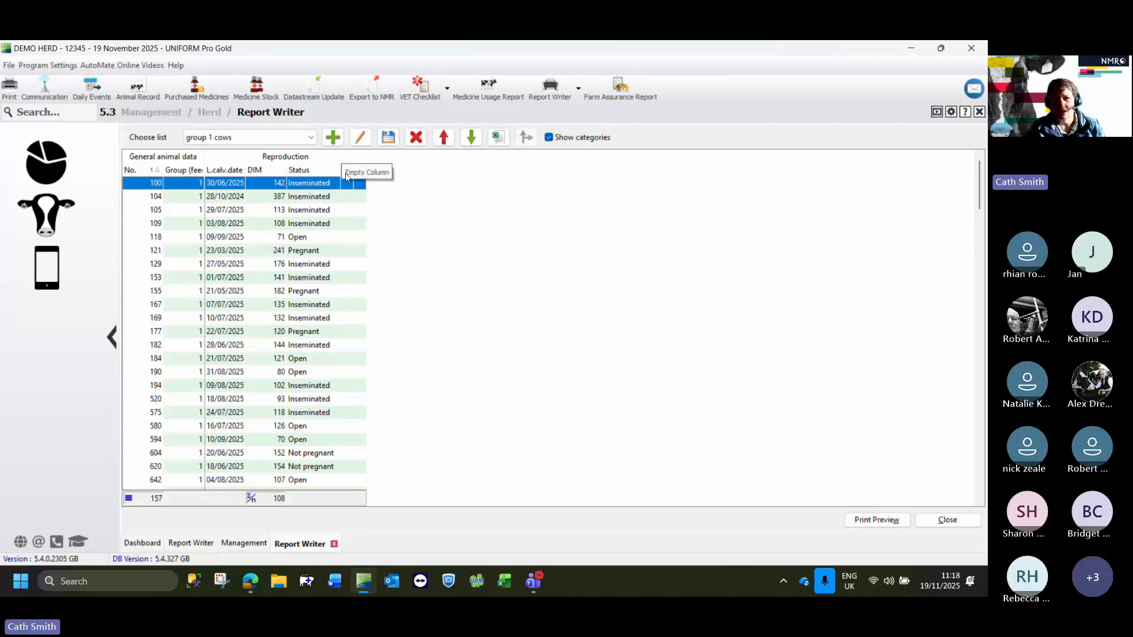
left_click_drag(354, 171, 423, 170)
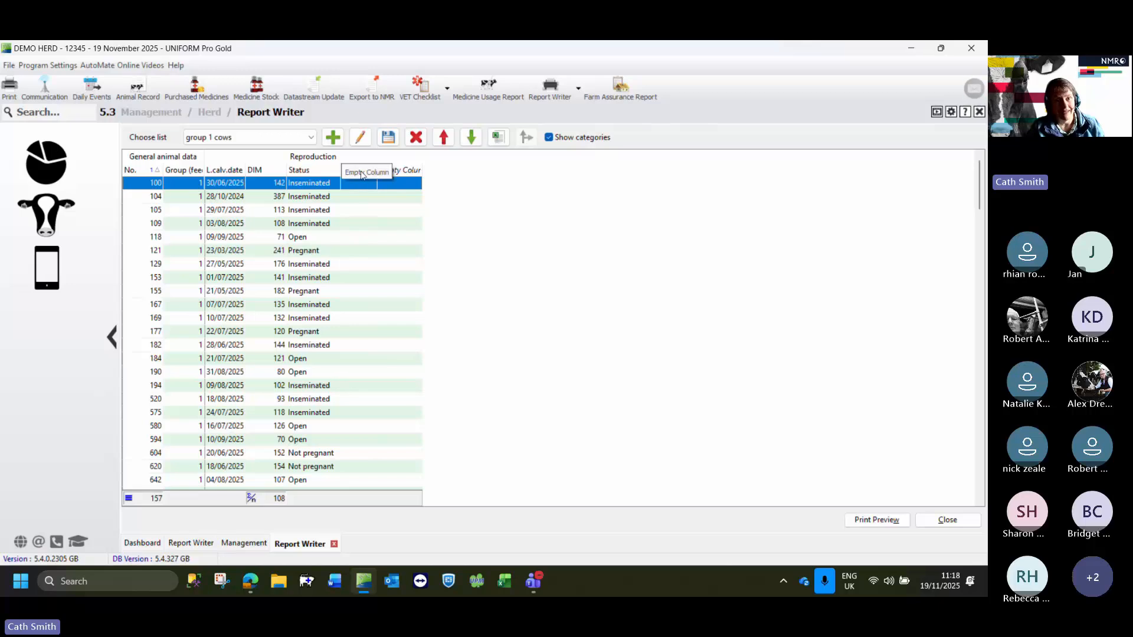
- Reopen the report for editing and title its first empty column "y/n"
left_click(361, 139)
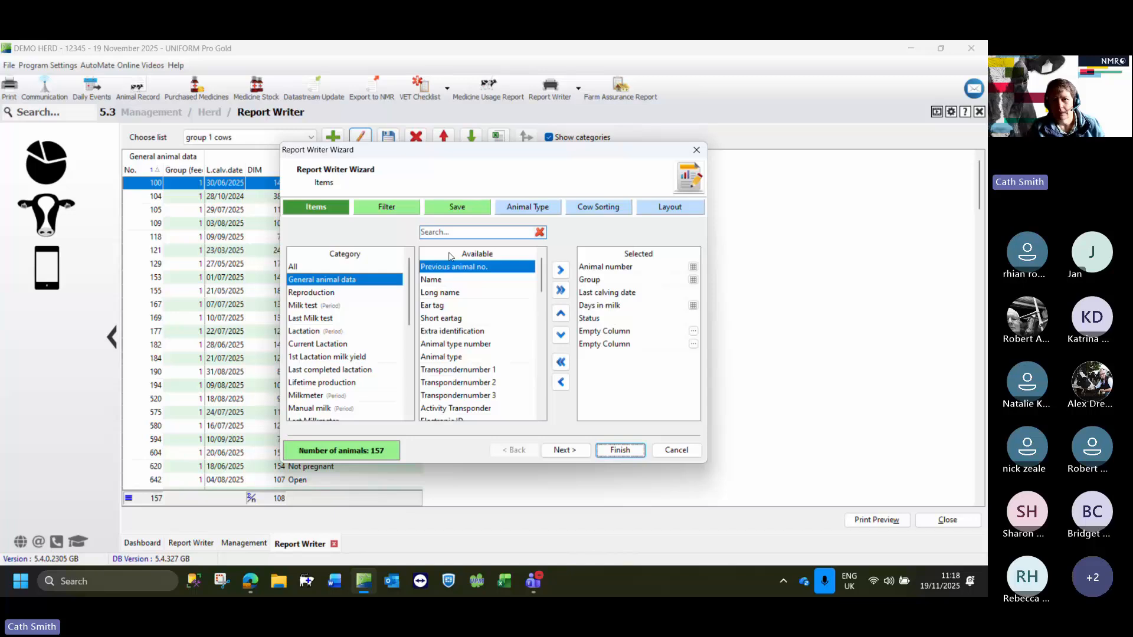
left_click(591, 331)
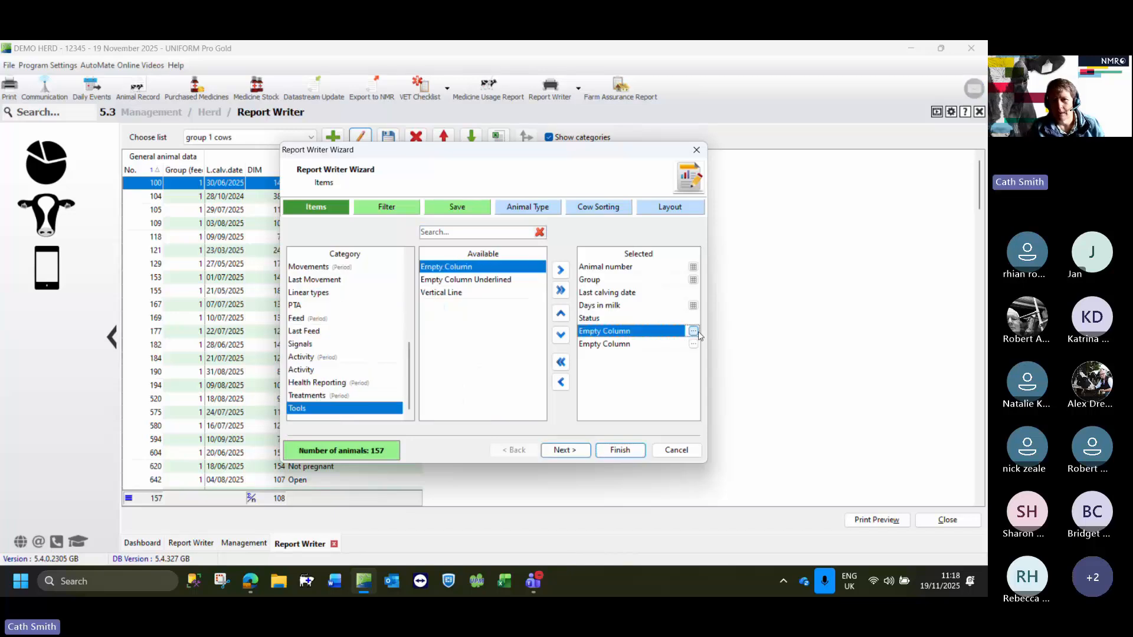
left_click(694, 331)
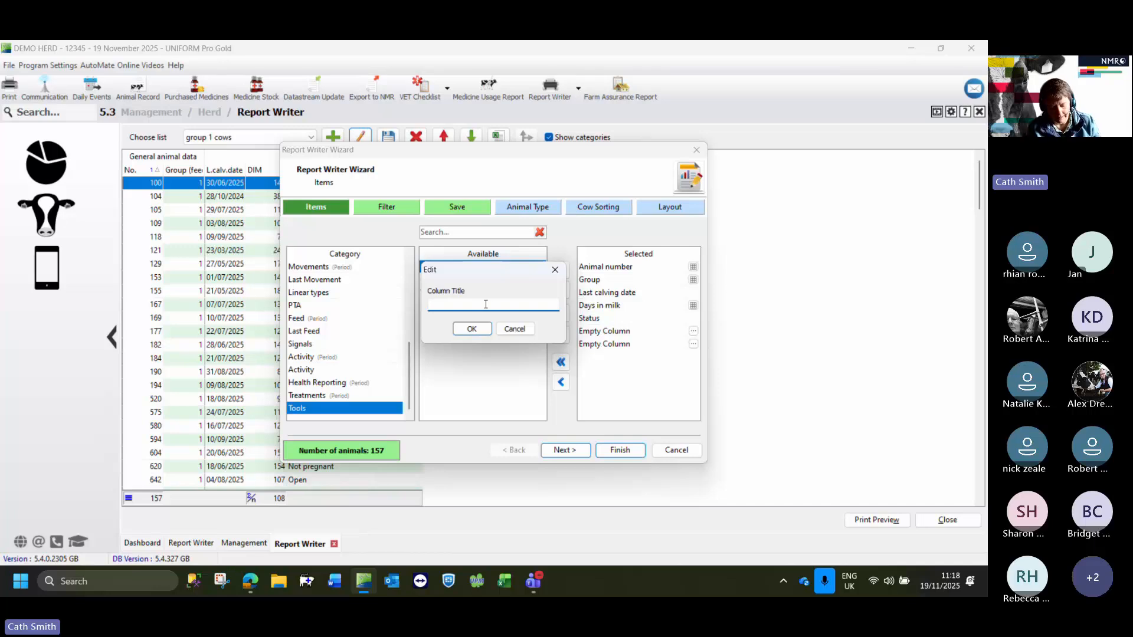
type("y/")
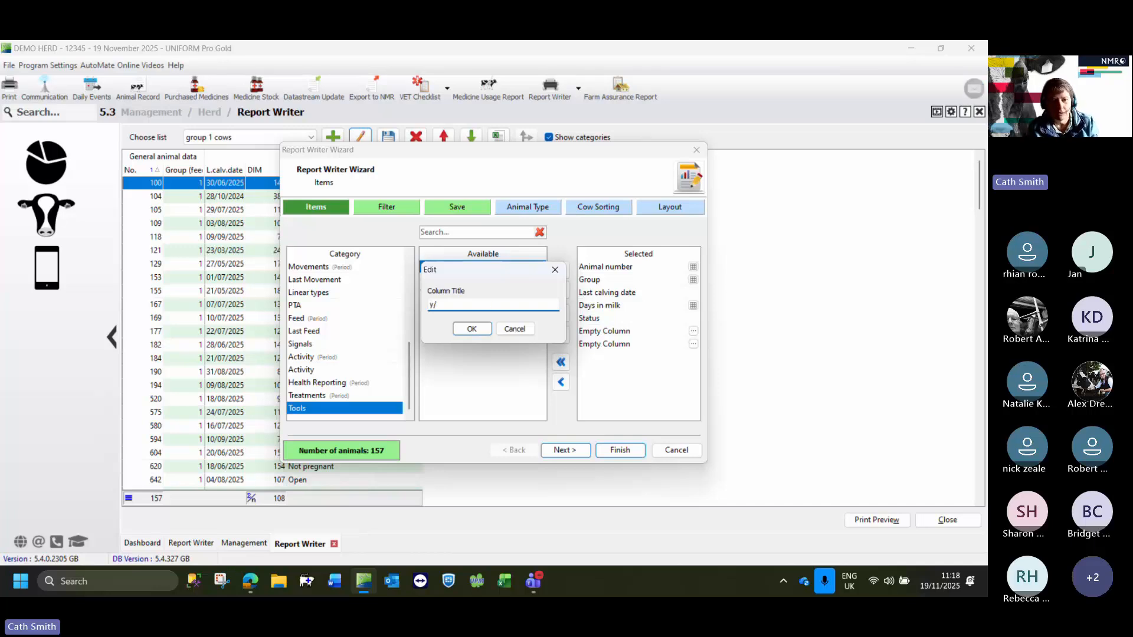
type("n")
left_click(471, 328)
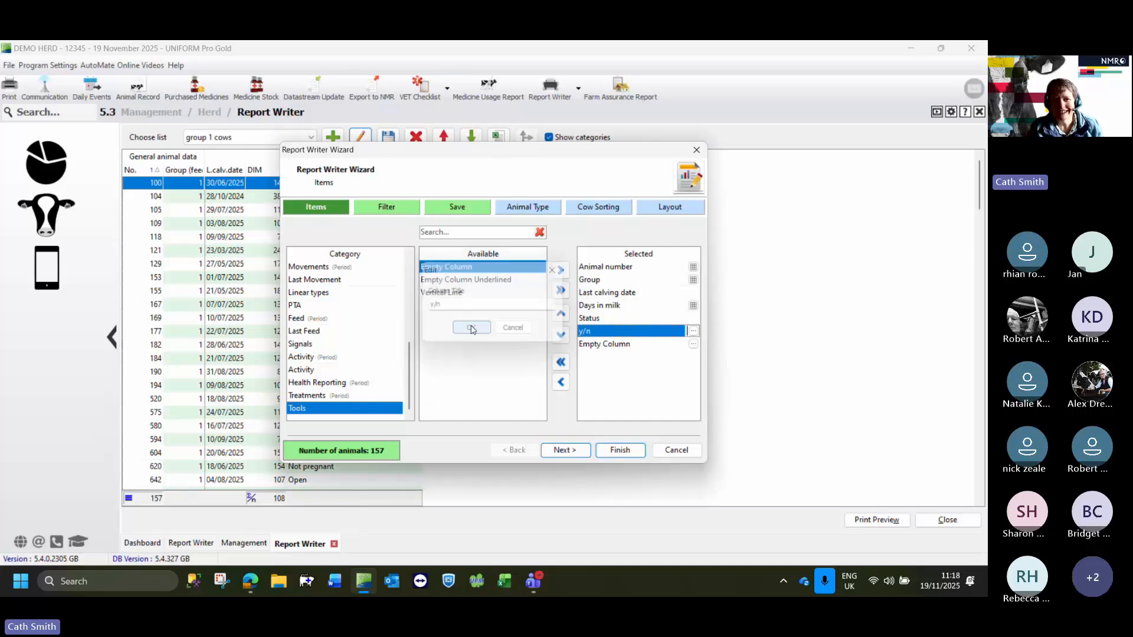
- Title the remaining empty column "pd+" and finish editing the report
left_click(693, 344)
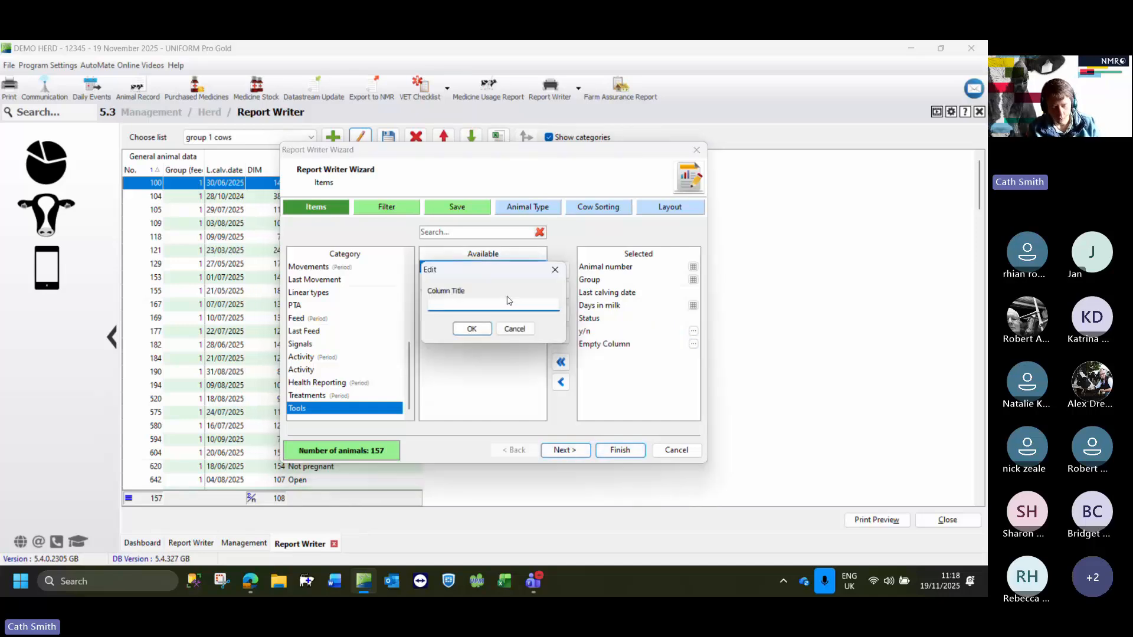
type("pd+")
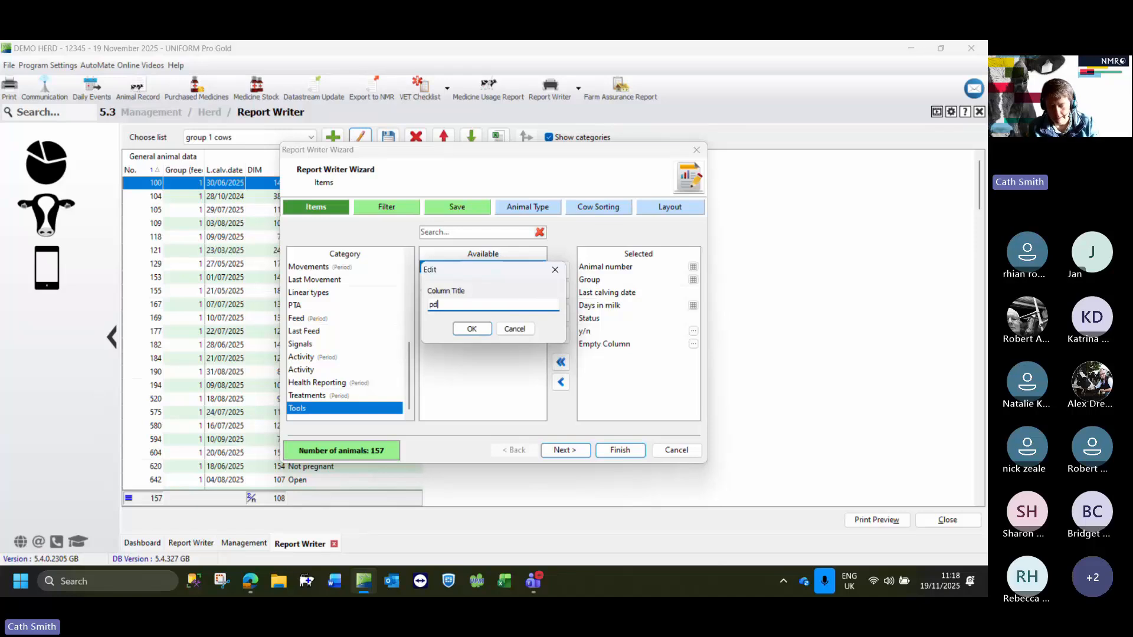
left_click(472, 329)
left_click(620, 449)
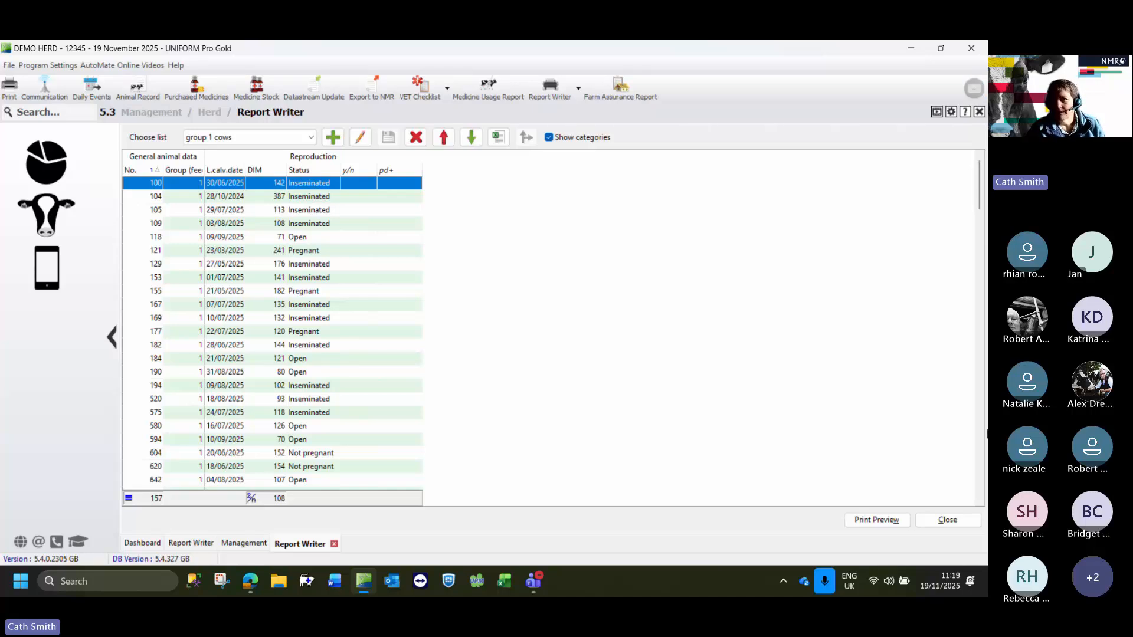
- Close the Report Writer and reopen the group 1 cows report from the saved report lists
left_click(979, 112)
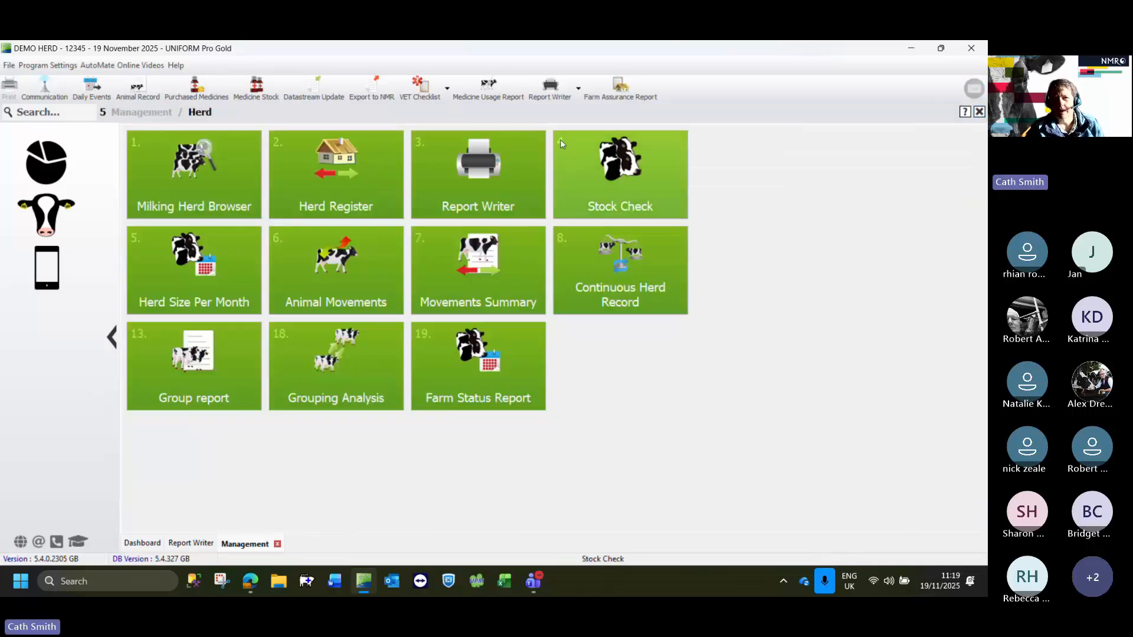
left_click(579, 90)
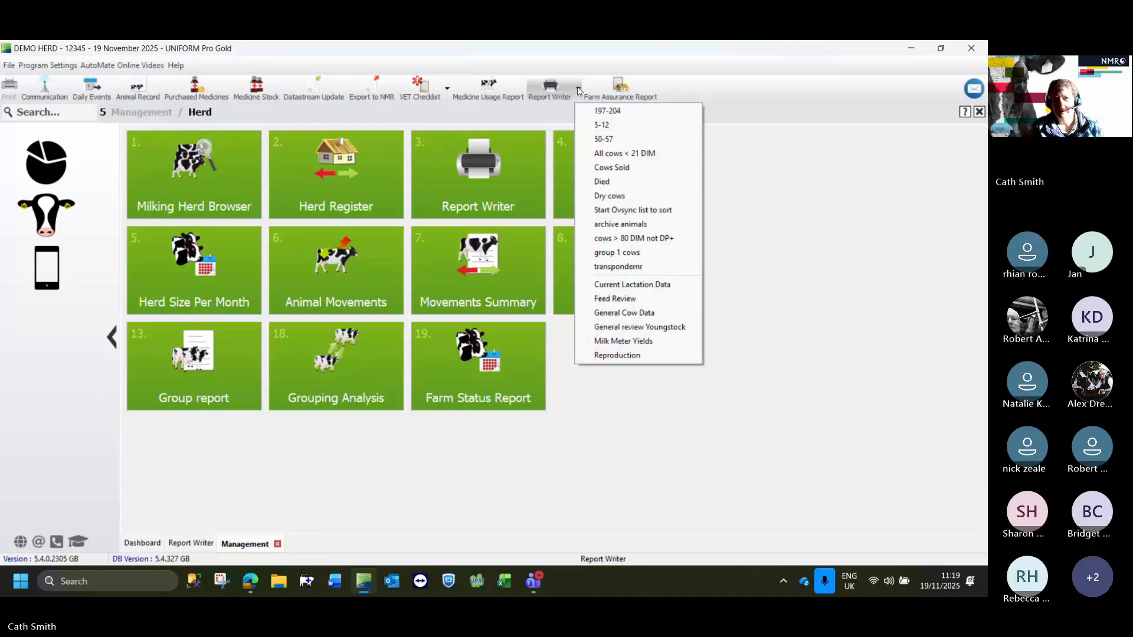
left_click(617, 253)
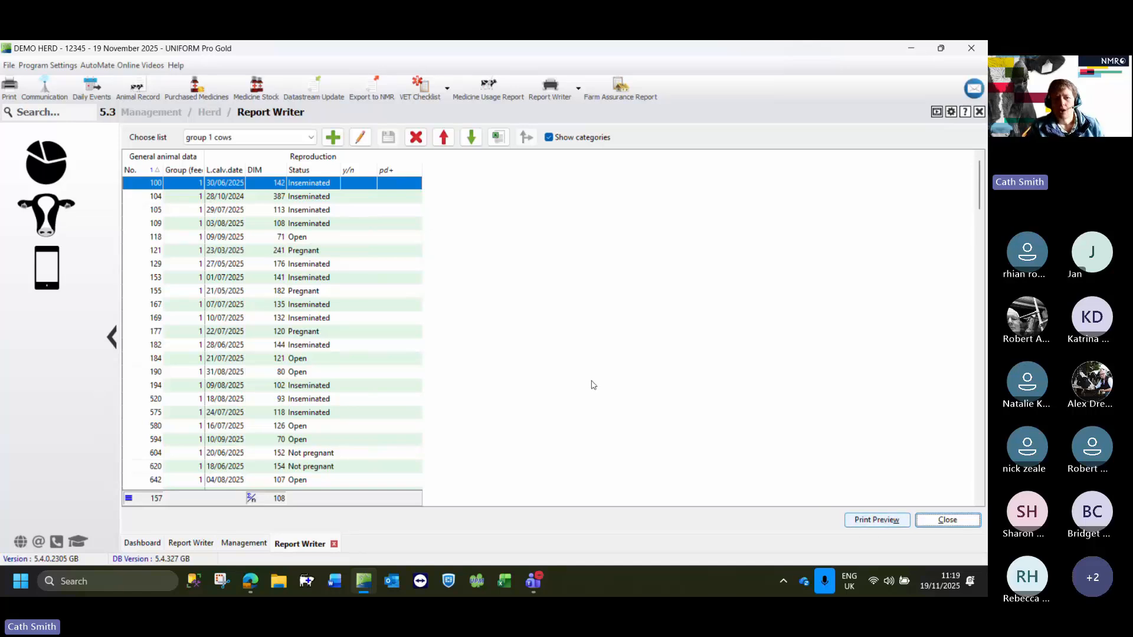
- Open the export of the group 1 cows list to a Reportwriter file and cancel it
left_click(499, 142)
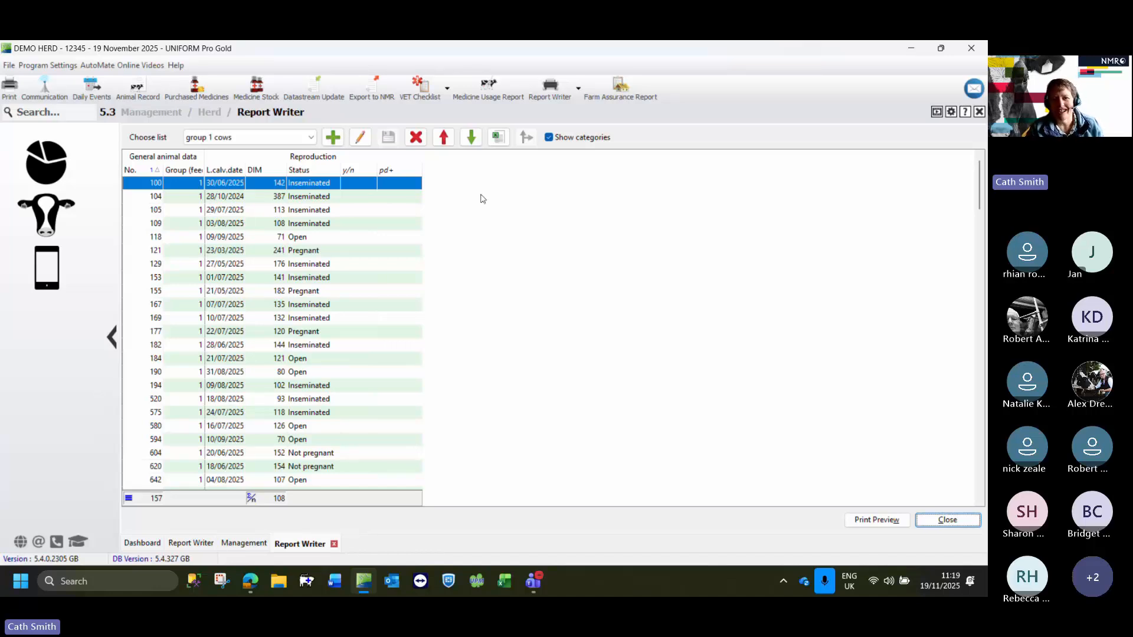
left_click(443, 138)
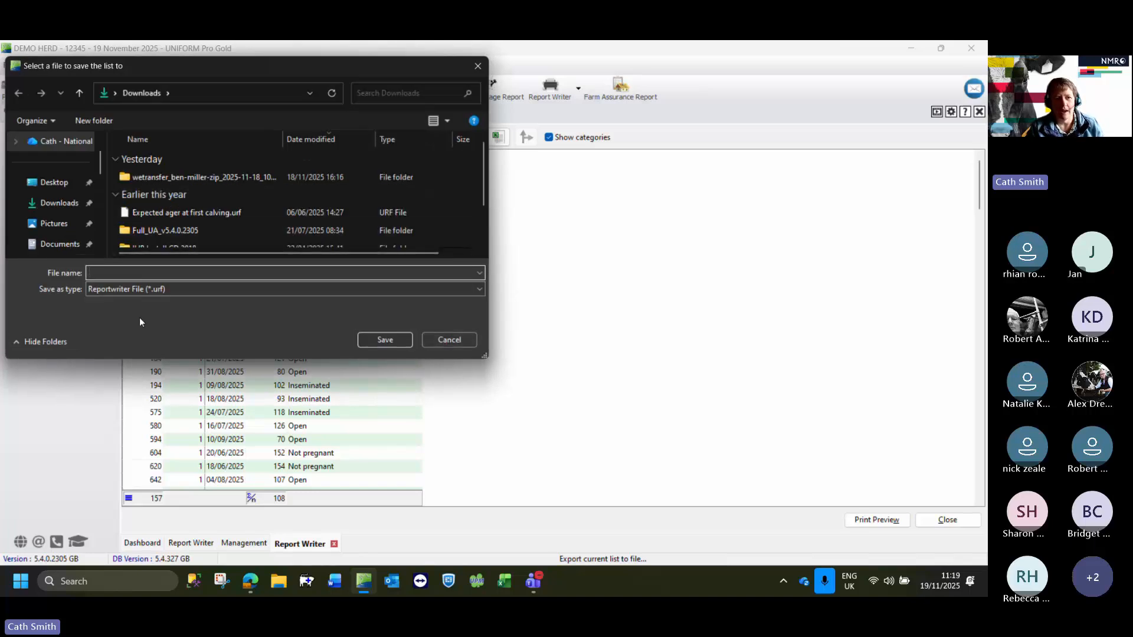
left_click(463, 340)
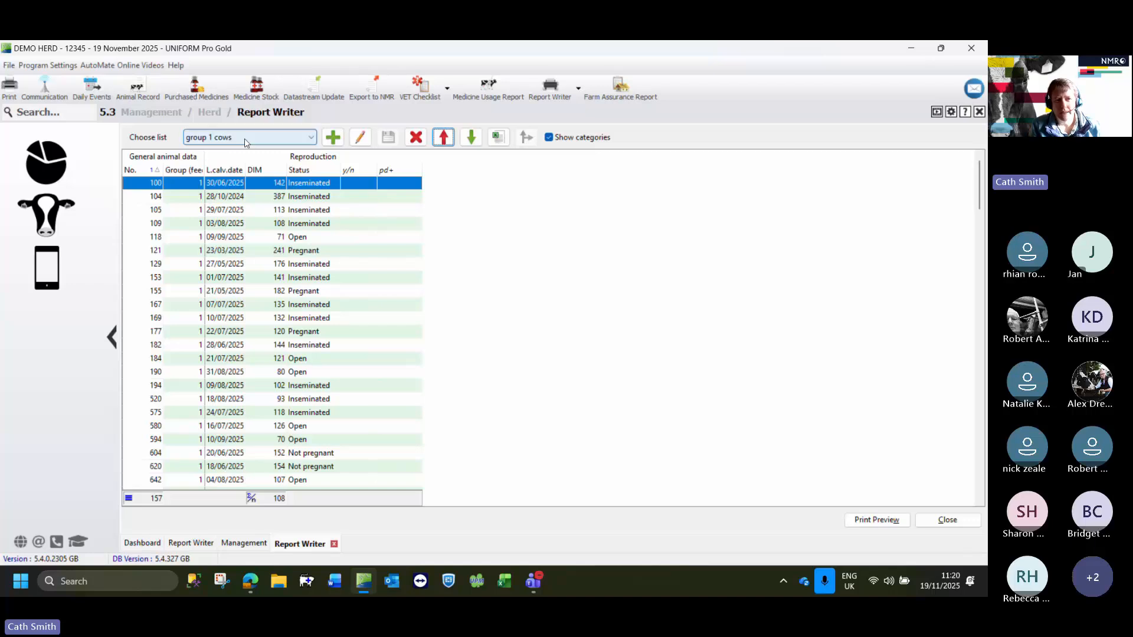
- Start a new report list and add Animal number and Group from the General animal data category
left_click(334, 139)
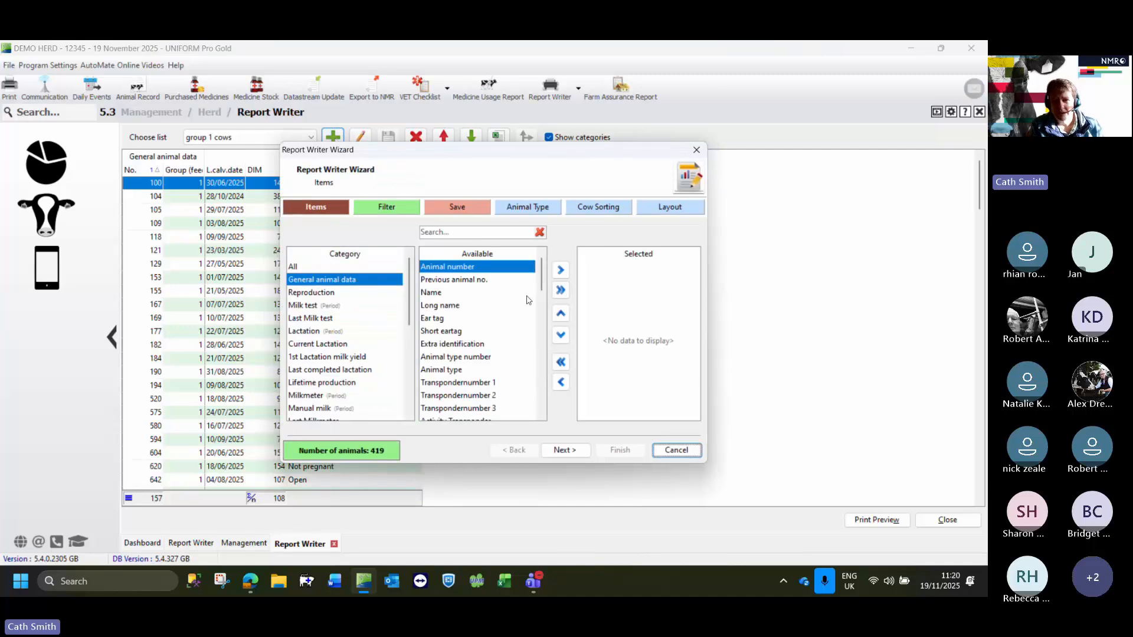
left_click(561, 271)
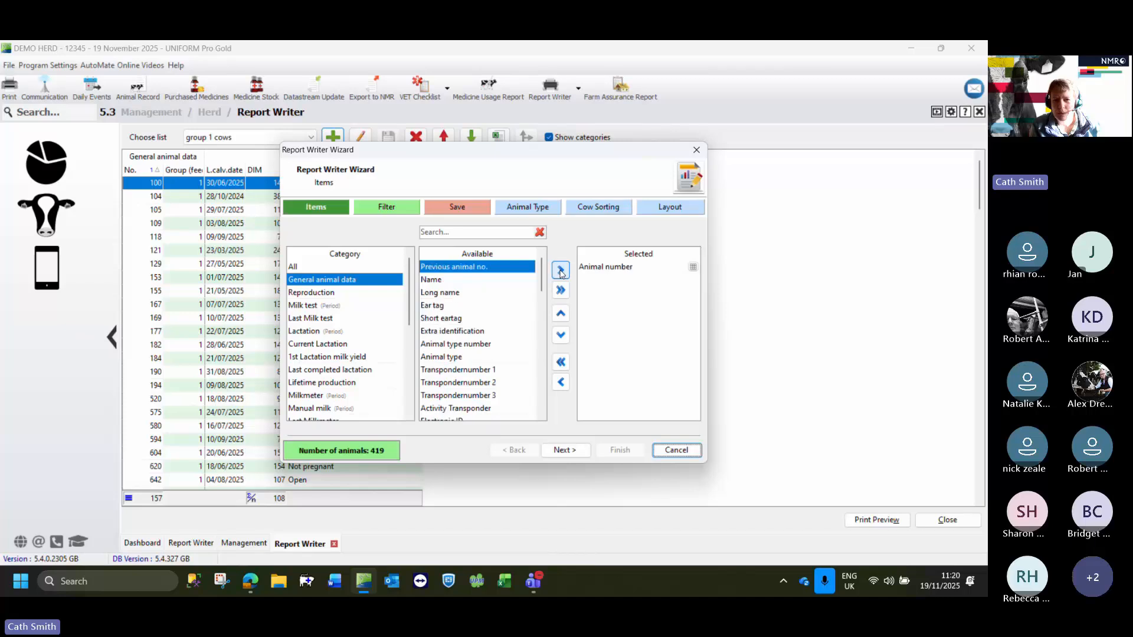
left_click(478, 304)
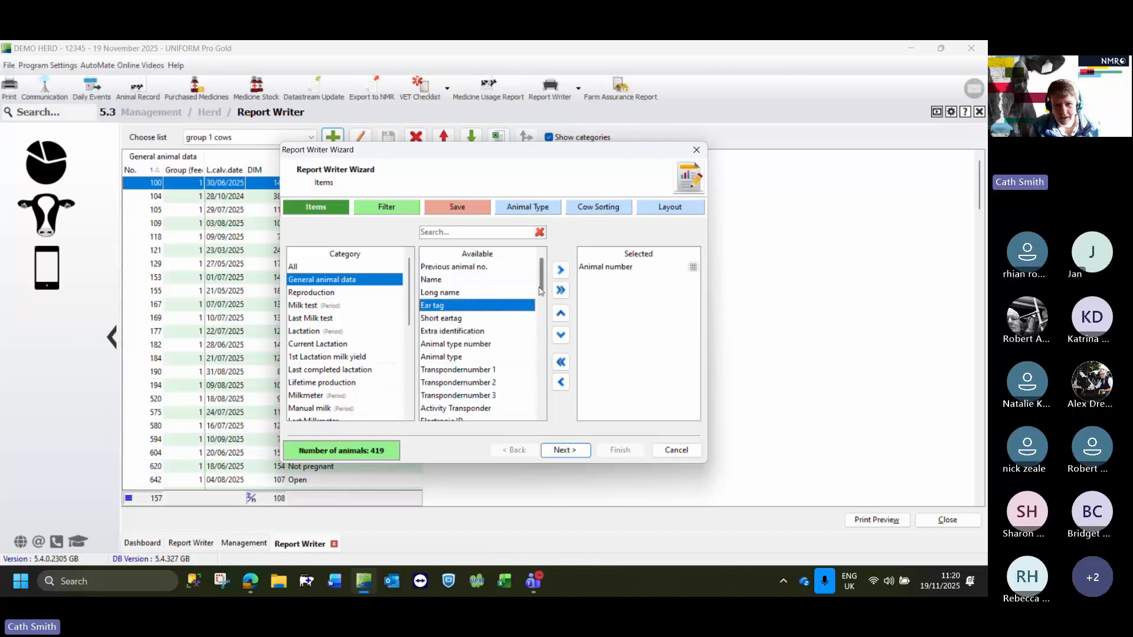
left_click_drag(542, 286, 543, 306)
left_click(437, 357)
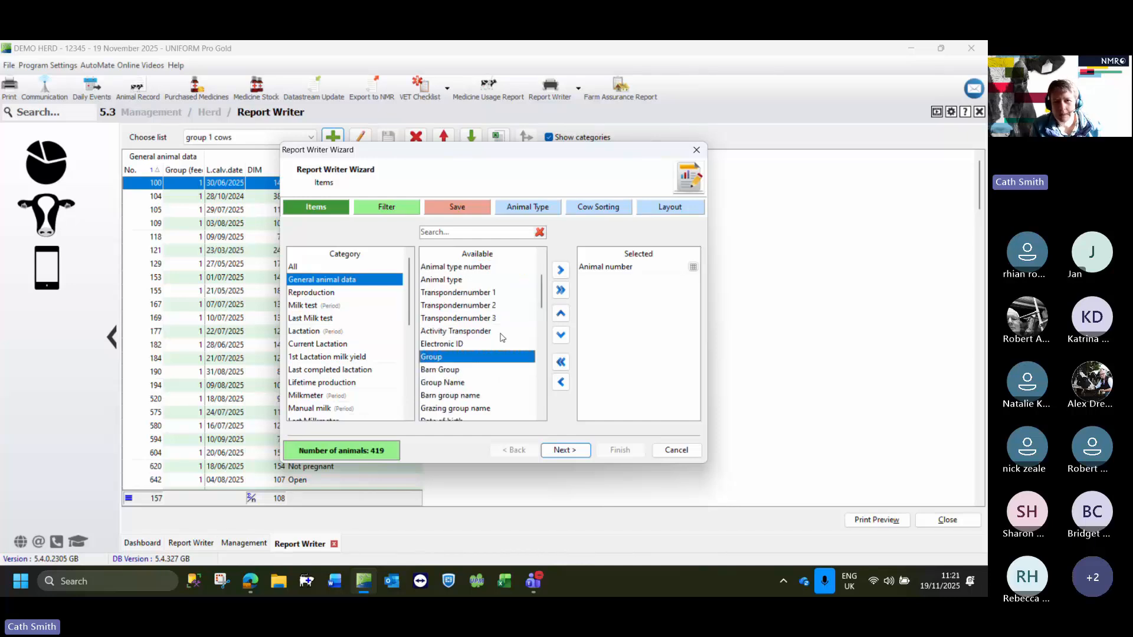
left_click(561, 273)
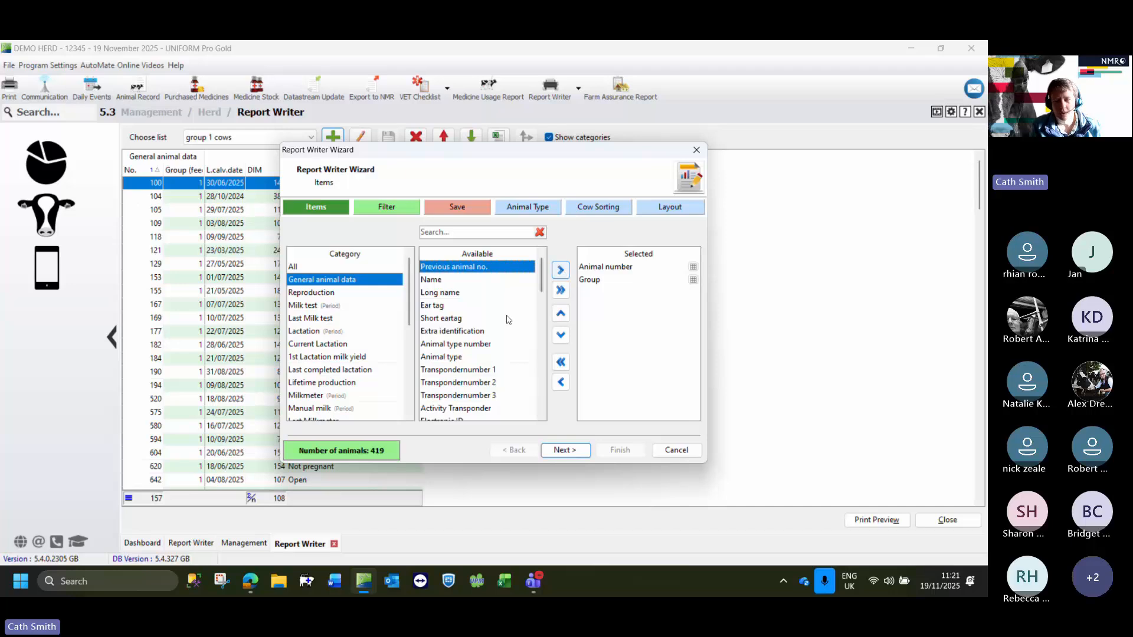
- Add Age in days from the General animal data category to the new report's selected items
left_click_drag(540, 277, 530, 329)
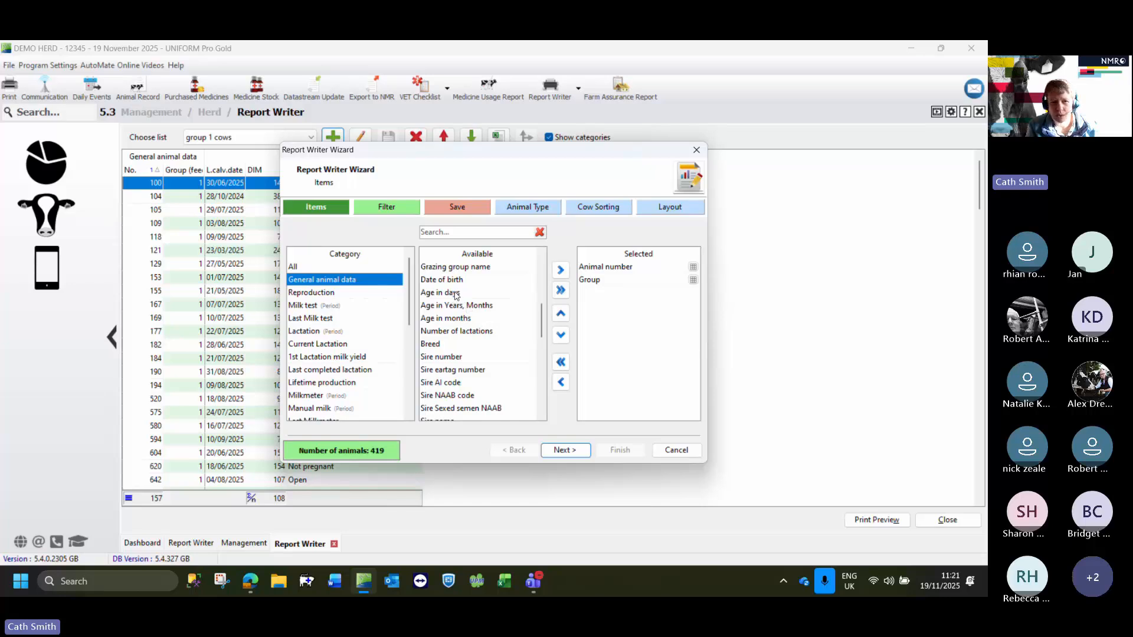
left_click(457, 293)
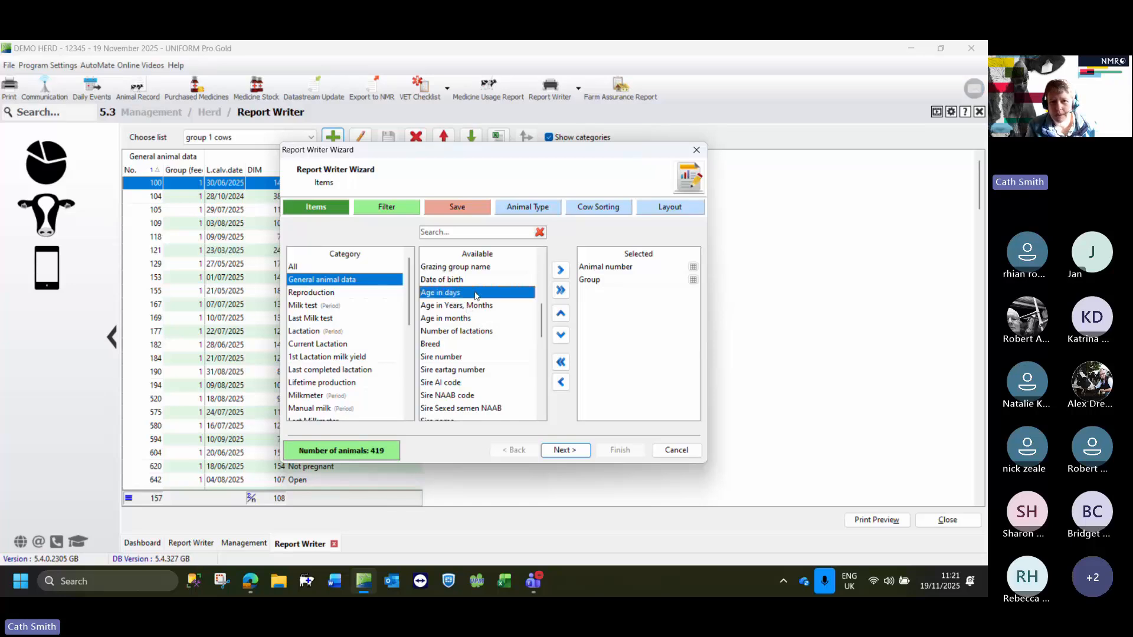
left_click(561, 270)
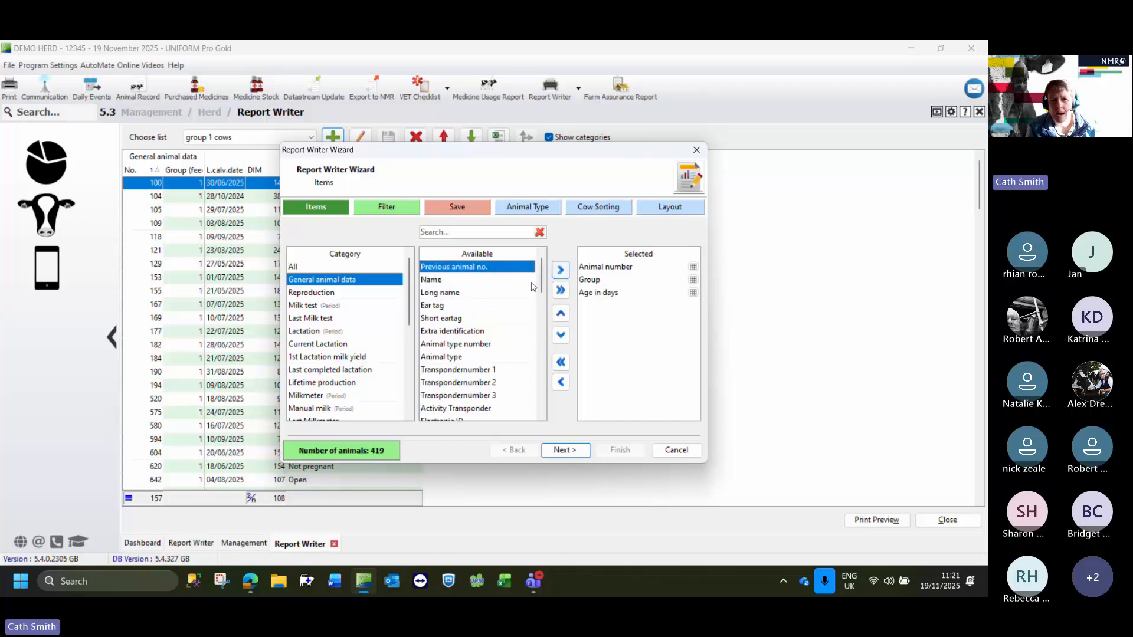
- Replace Age in days with Age in months from General animal data in the report's selected items
left_click_drag(542, 279, 541, 320)
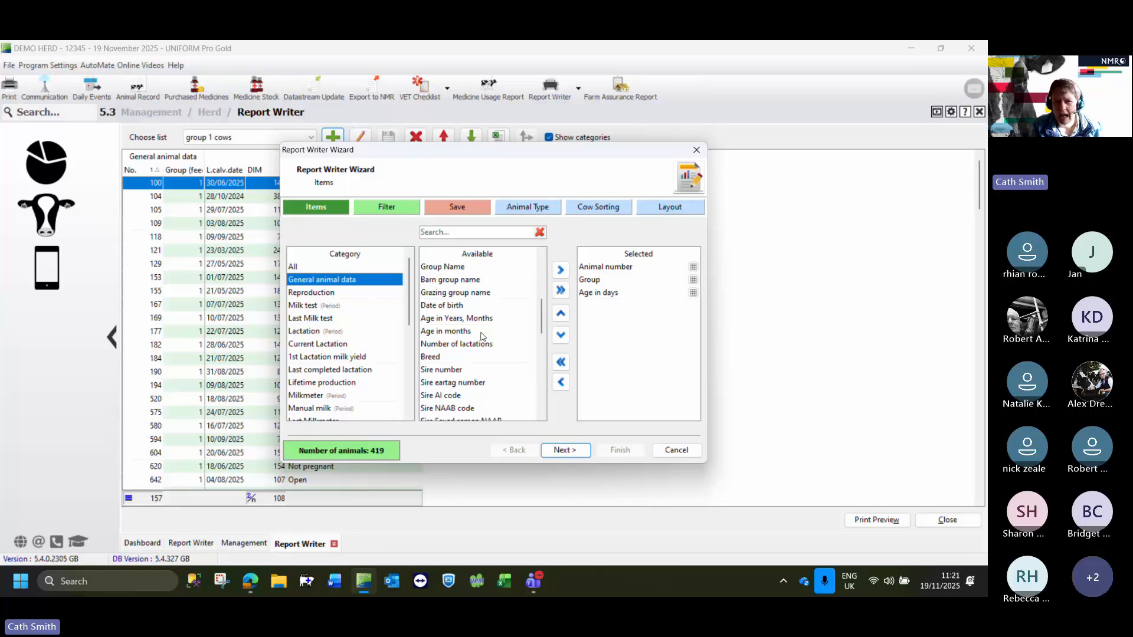
left_click(593, 295)
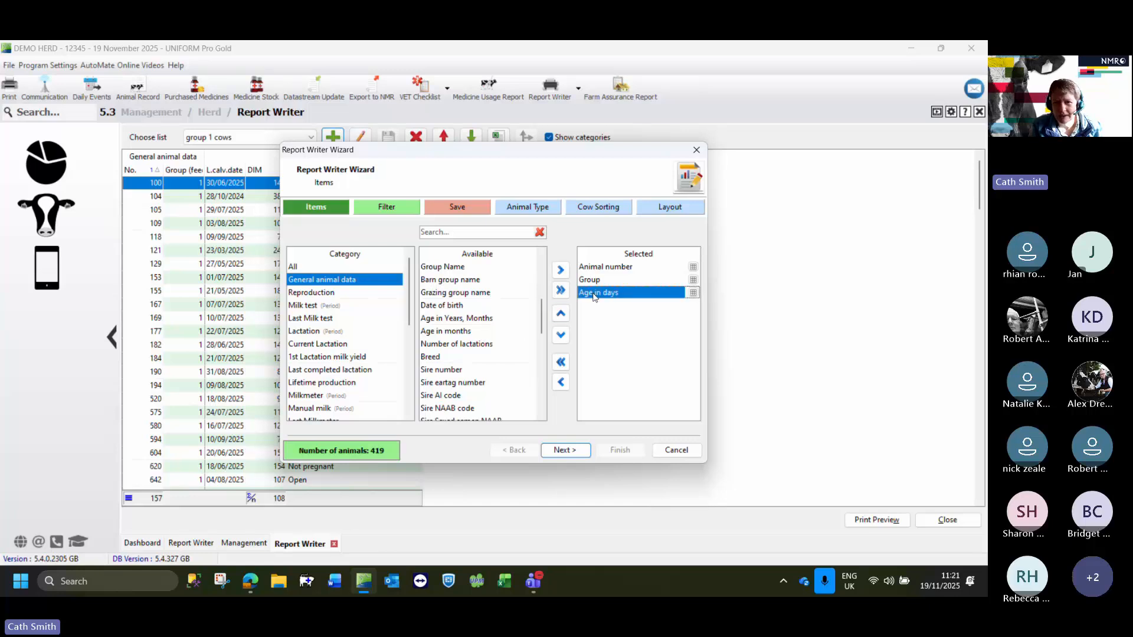
left_click(560, 382)
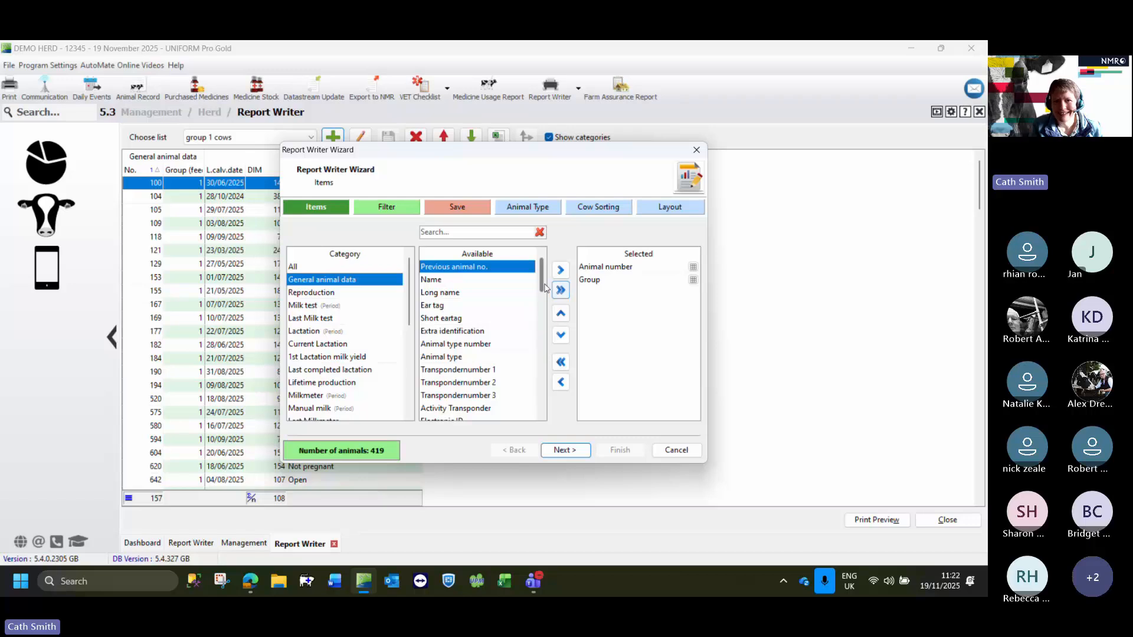
scroll(506, 337, "down", 5)
left_click(469, 356)
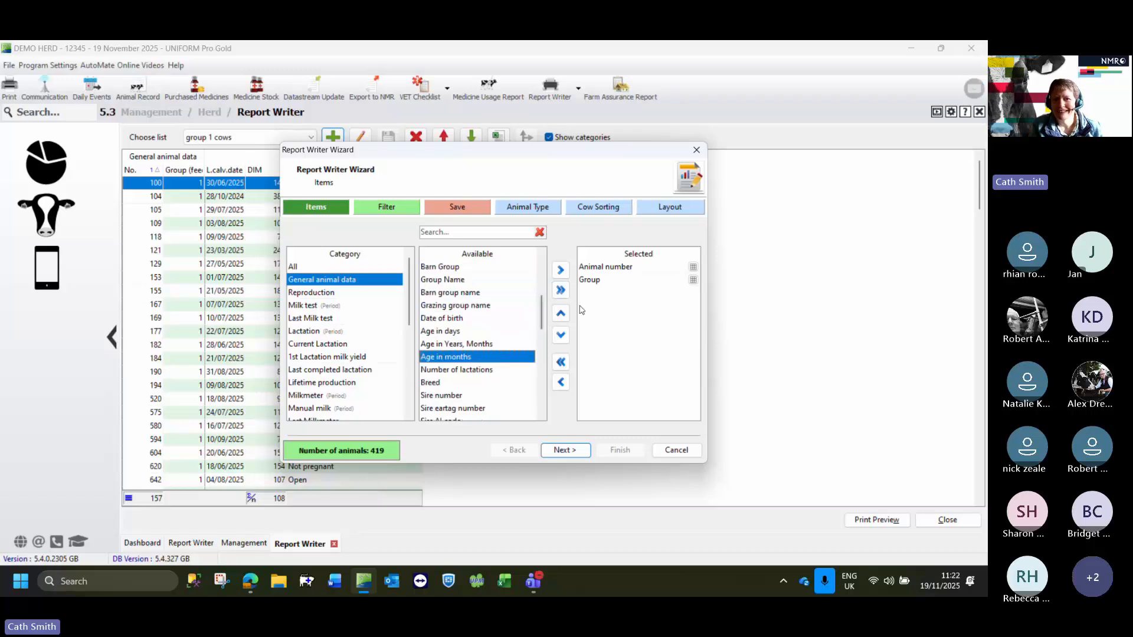
left_click(561, 271)
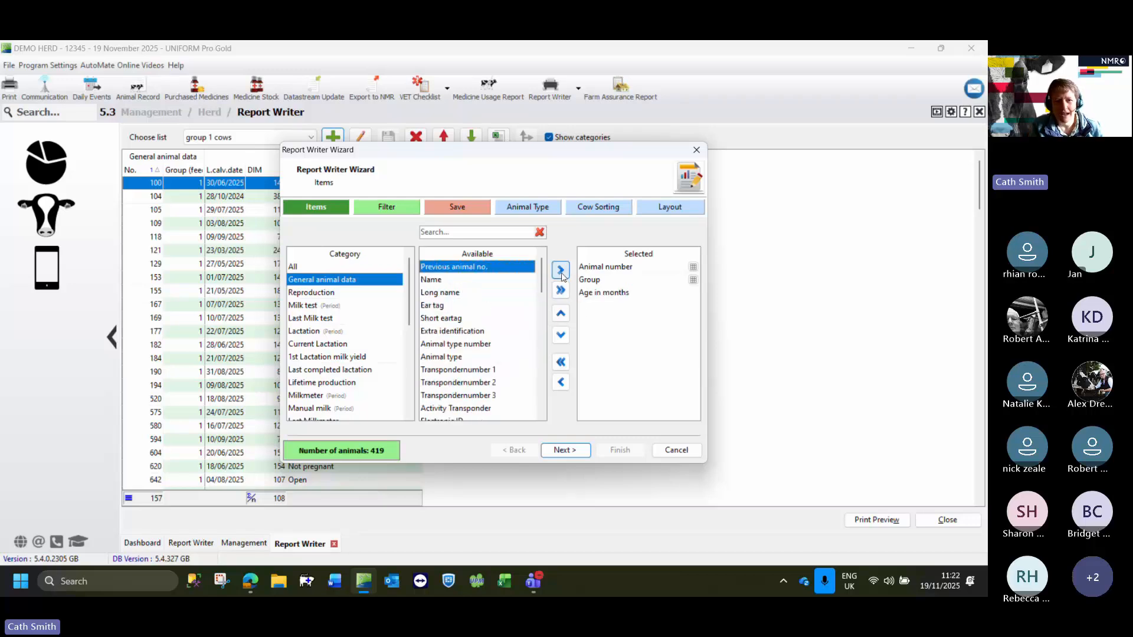
- Add Status from the Reproduction category to the report's selected items
left_click(310, 293)
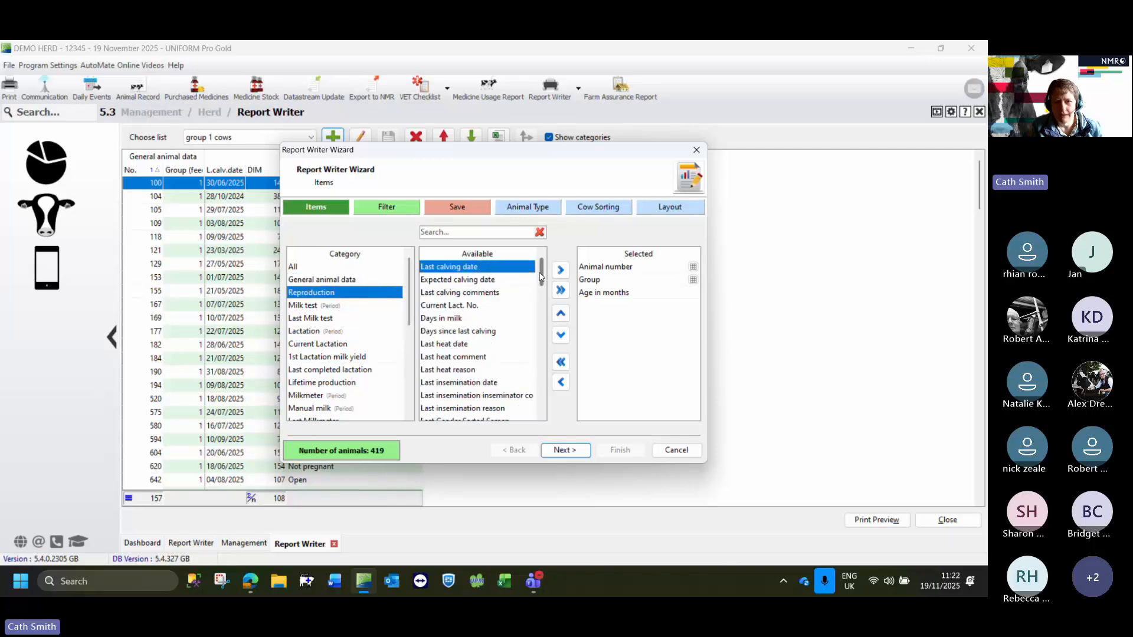
left_click_drag(540, 276, 528, 341)
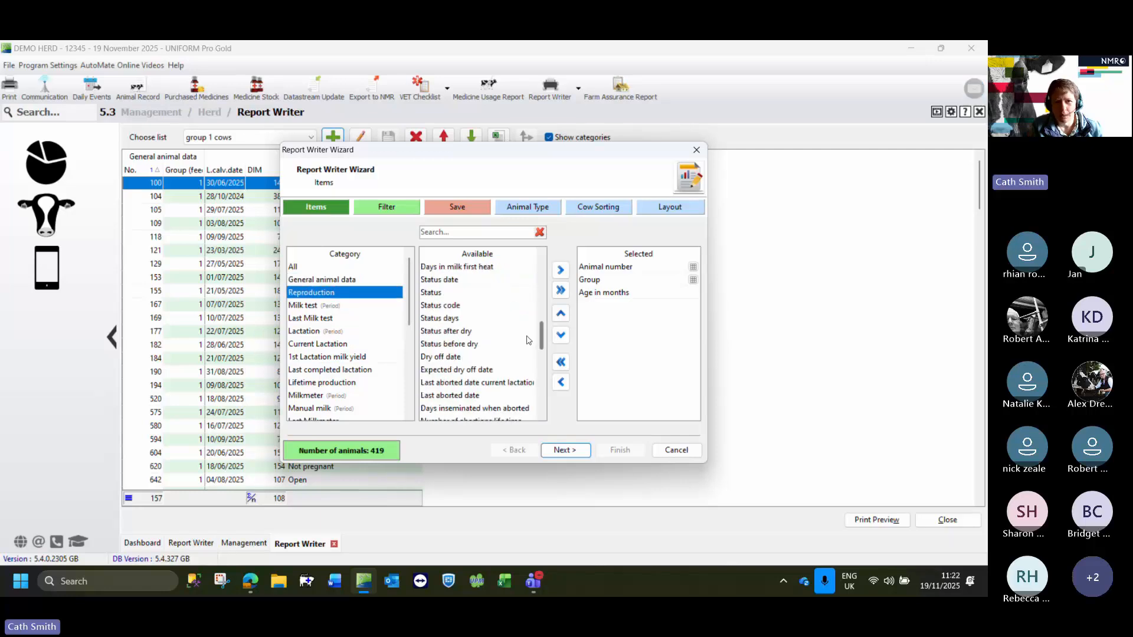
left_click(503, 291)
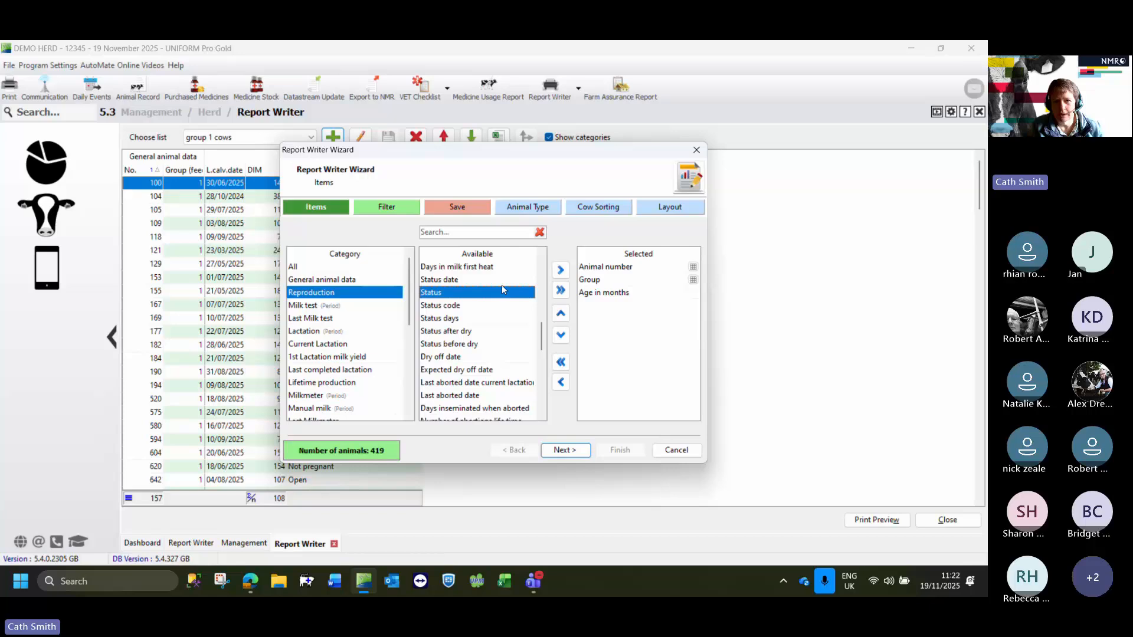
left_click(561, 270)
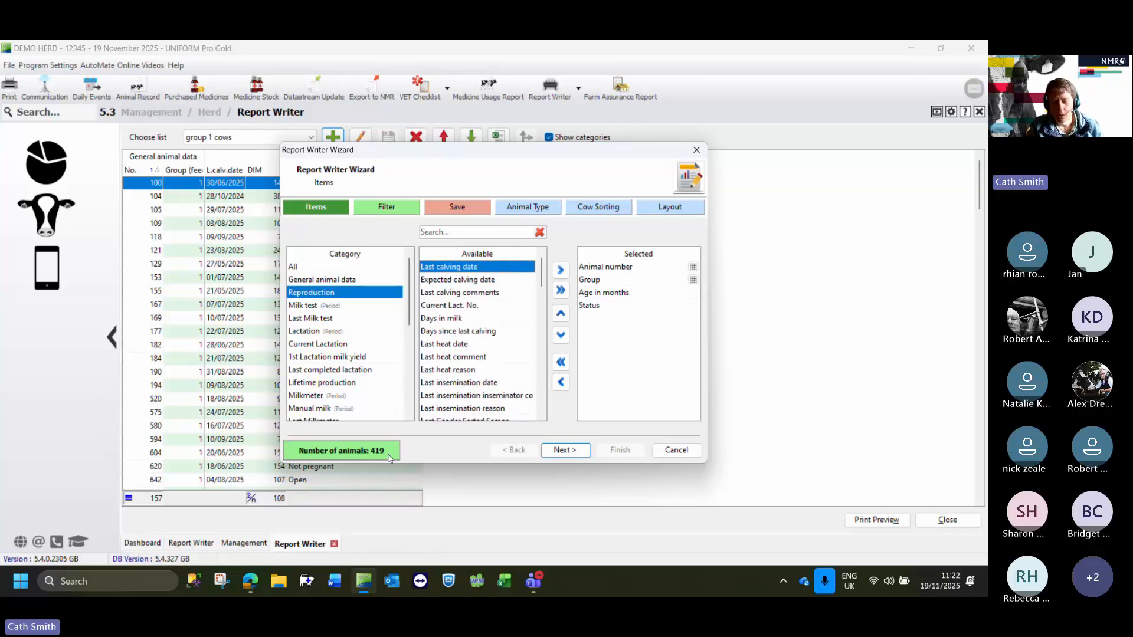
- Add a report filter on Age in months from the General animal data category
left_click(569, 451)
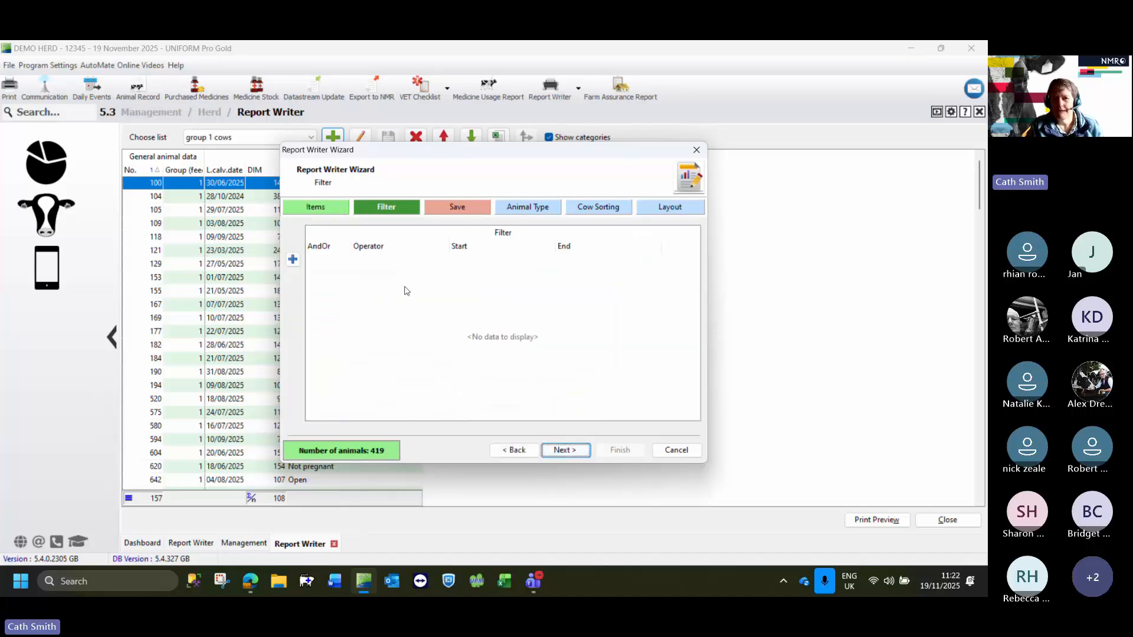
left_click(293, 260)
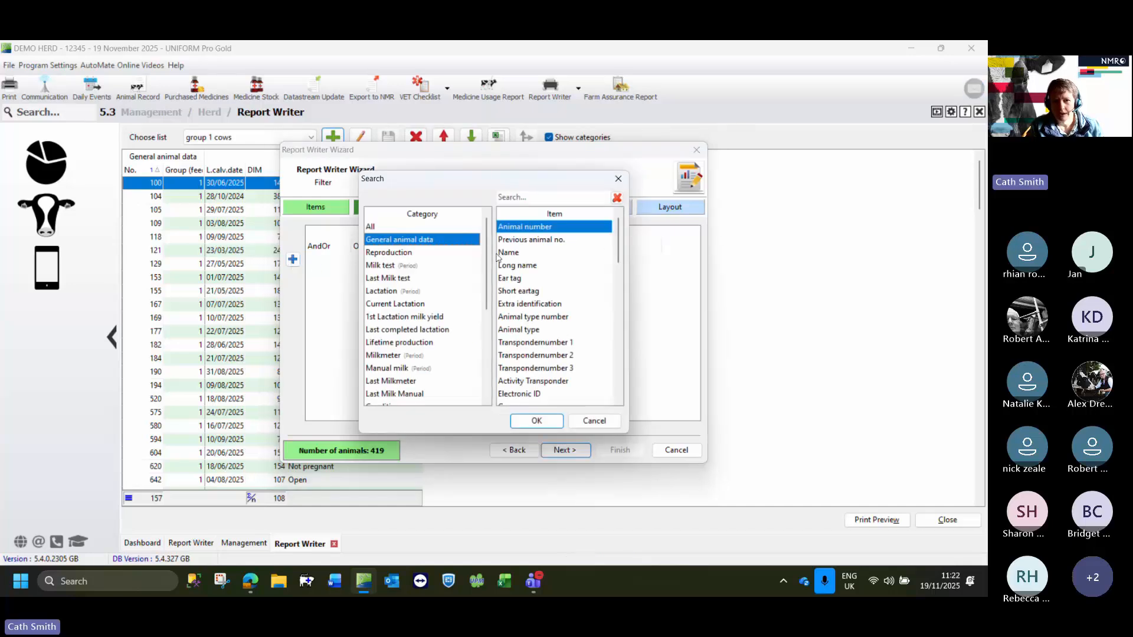
left_click_drag(617, 254, 618, 289)
left_click(517, 359)
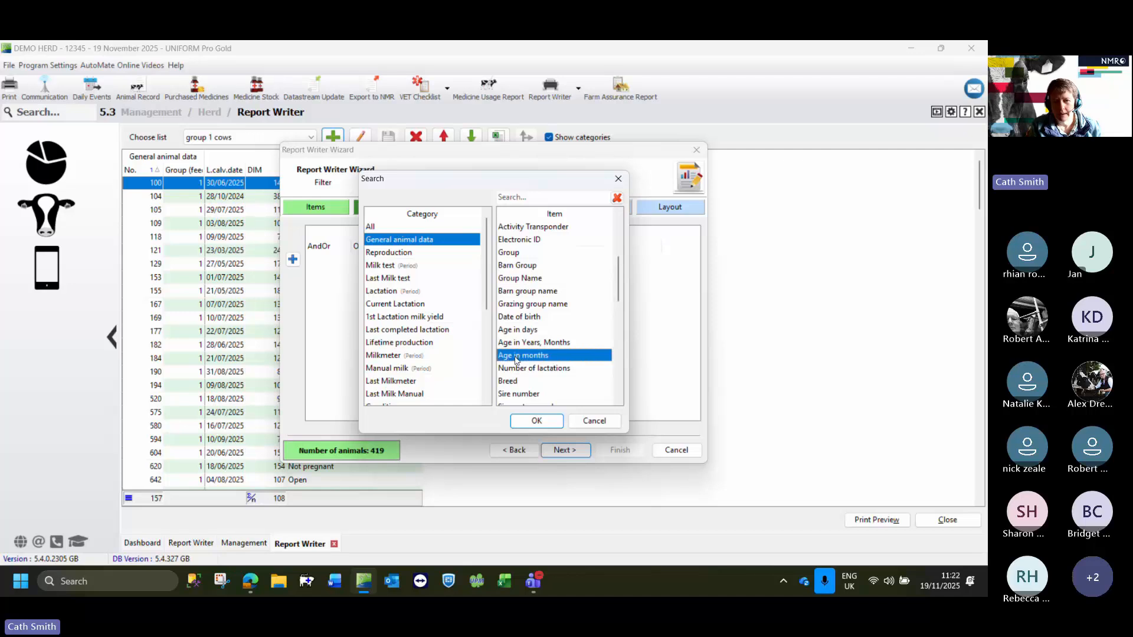
left_click(537, 421)
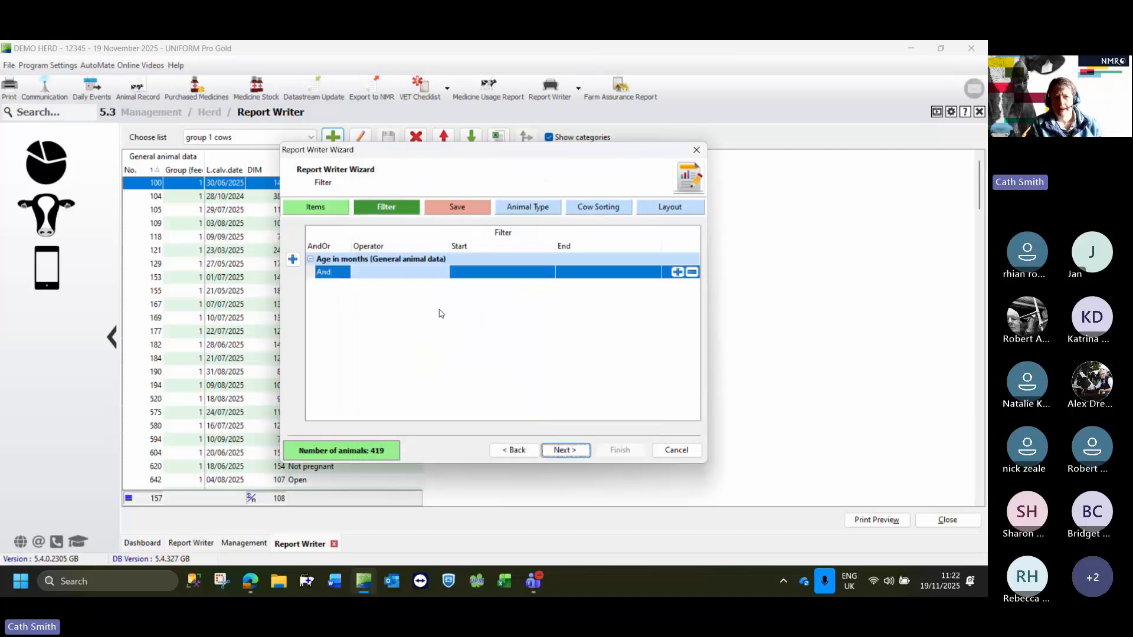
- Set the Age in months filter to Between, with start 12 and end 24
left_click(444, 276)
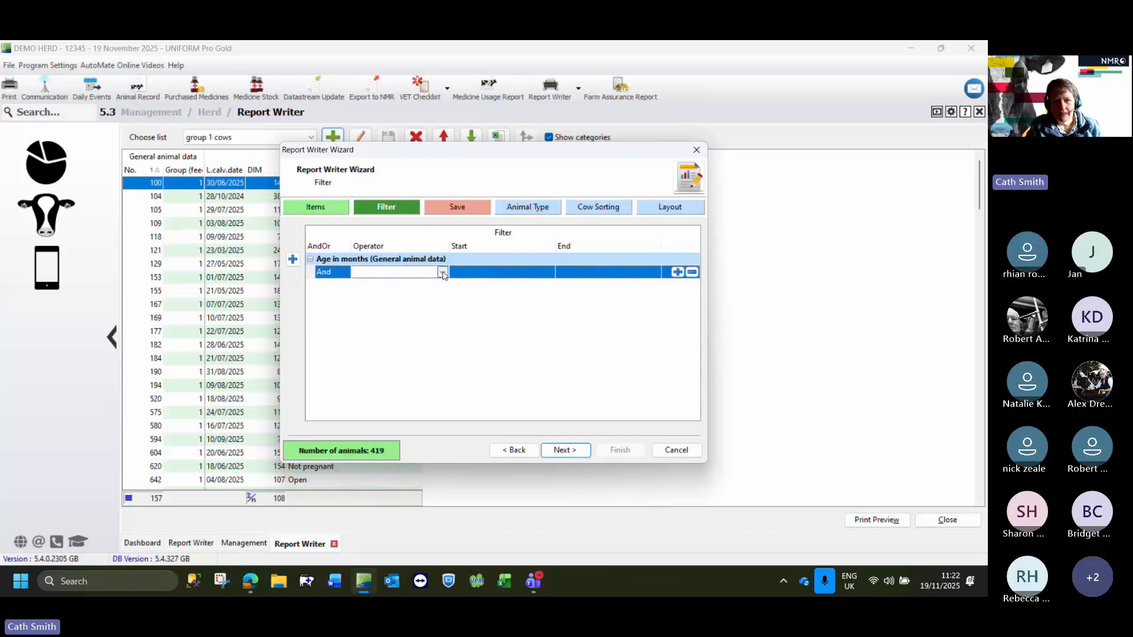
left_click(443, 274)
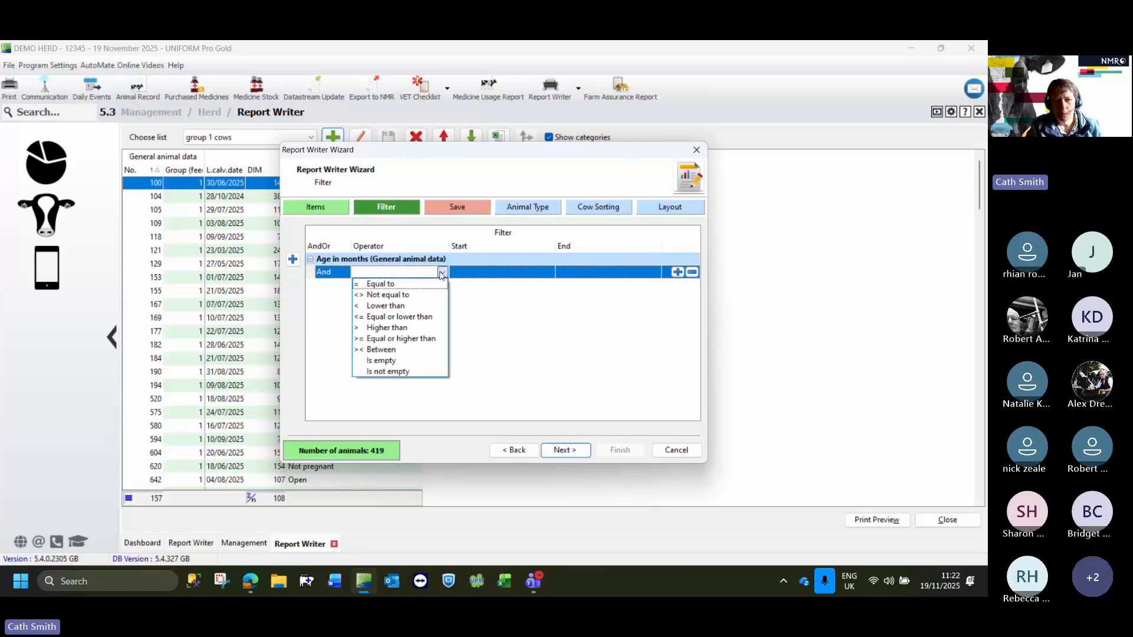
left_click(378, 353)
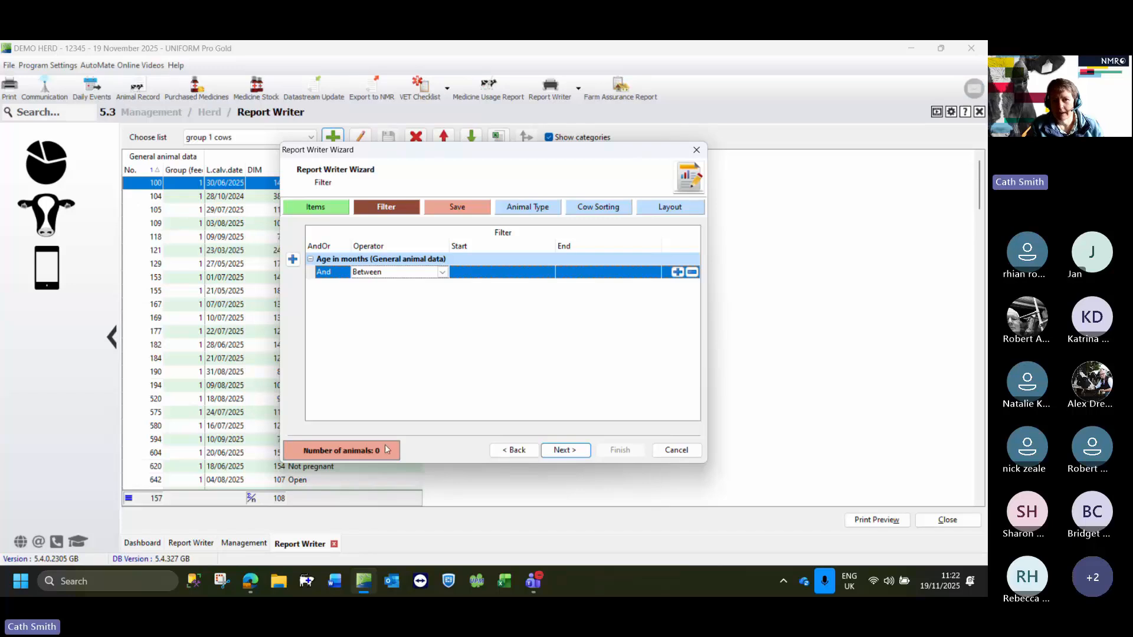
left_click(549, 275)
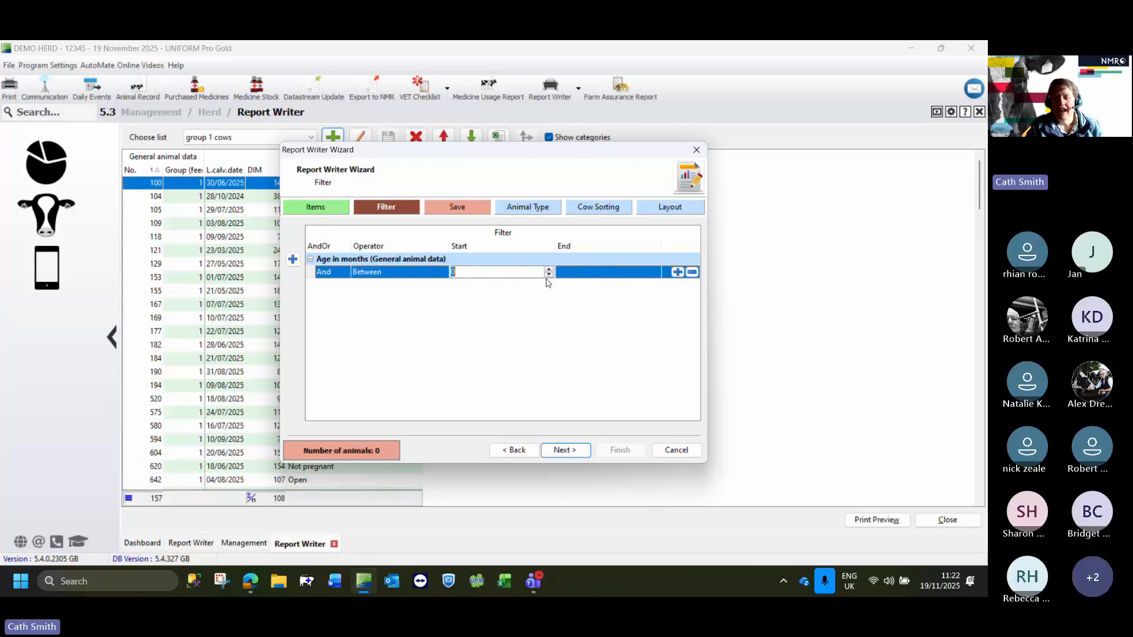
type("12")
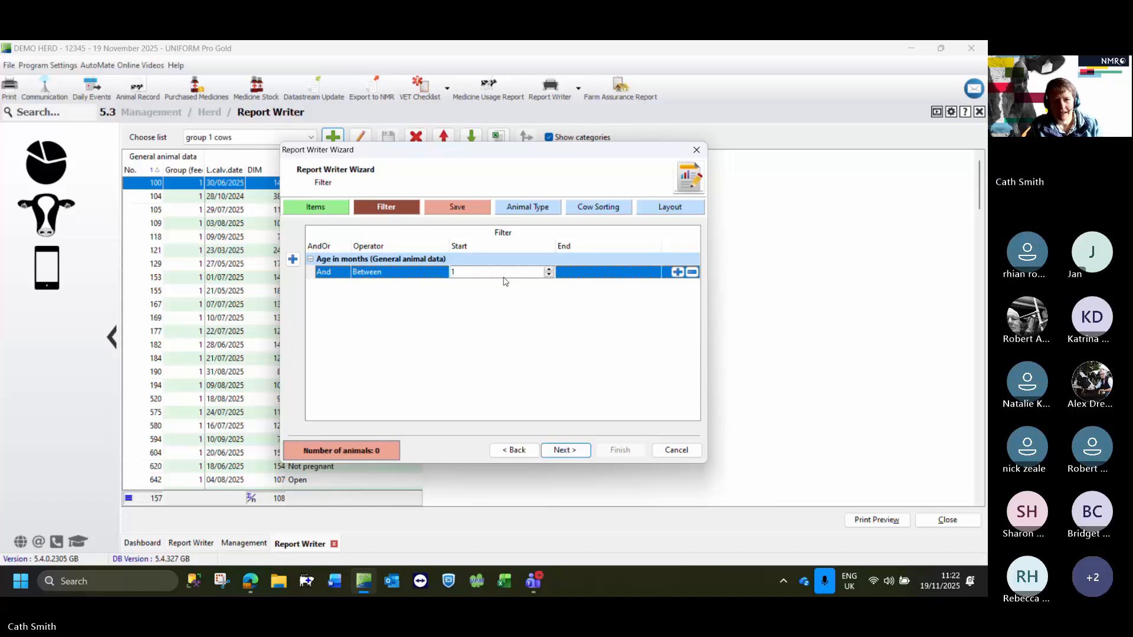
left_click(583, 273)
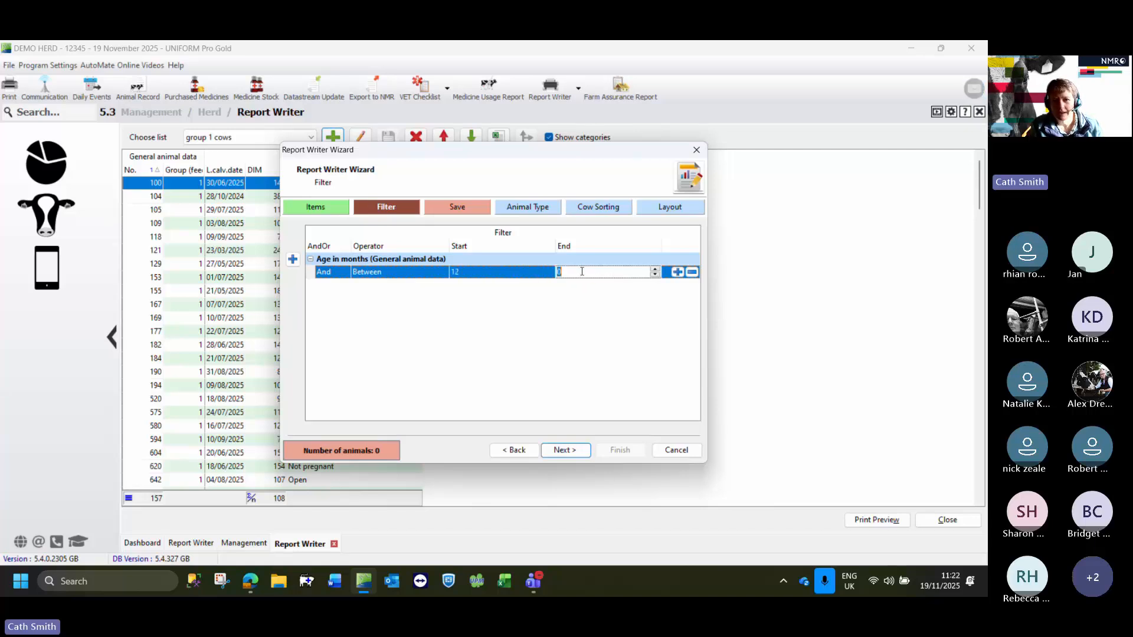
type("24")
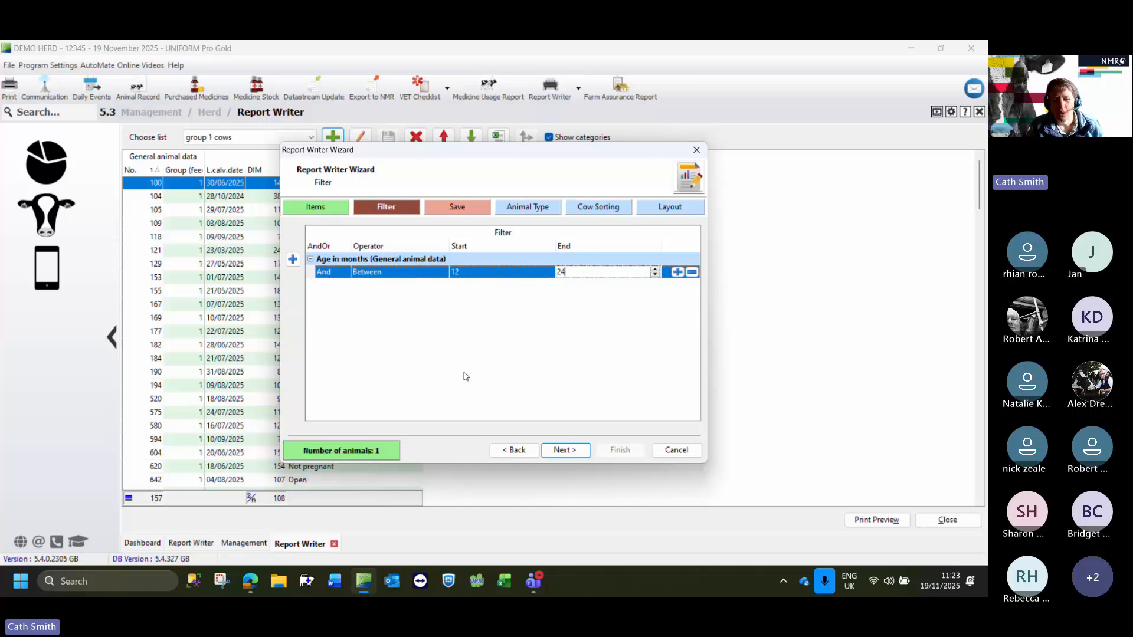
- Name the new report list "heifers age 1 - 2 years"
left_click(560, 450)
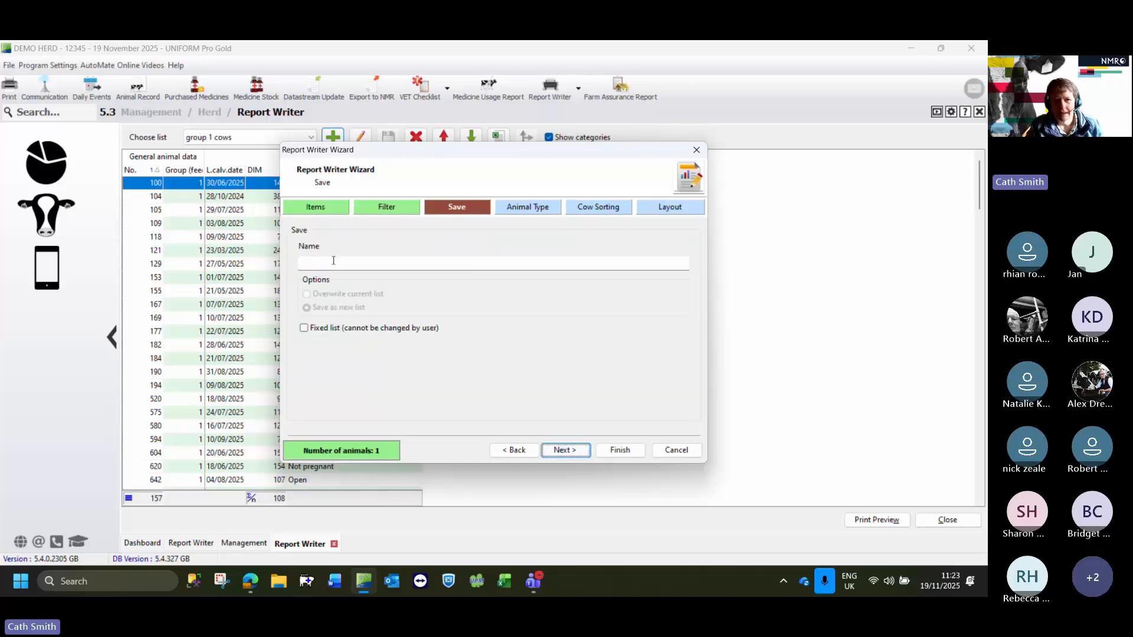
left_click(333, 261)
type("hei")
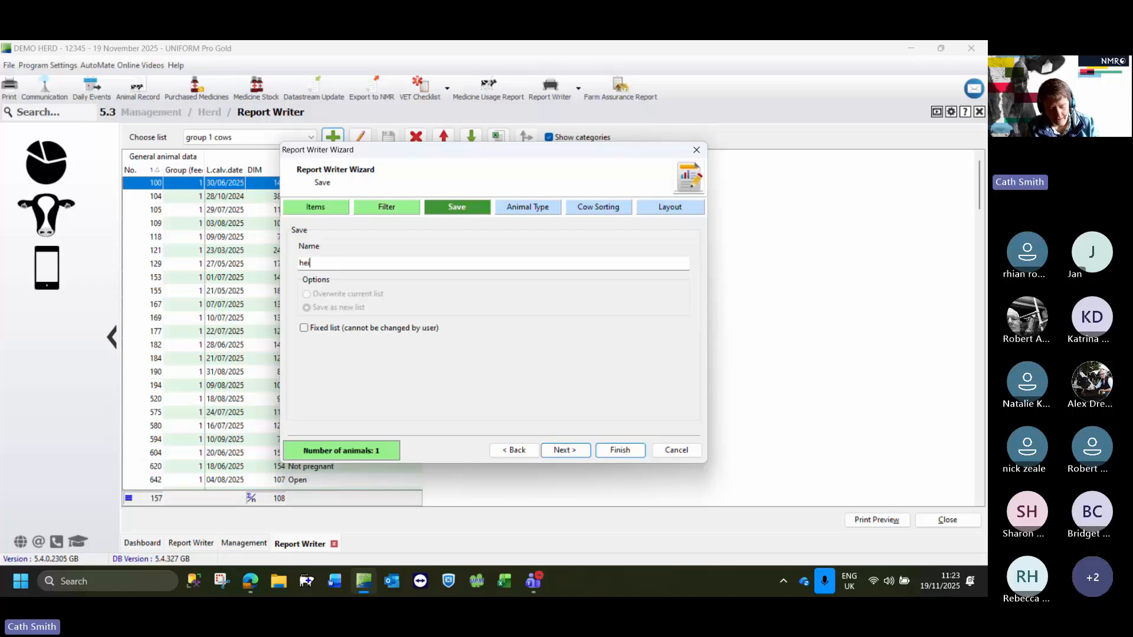
type("fers ")
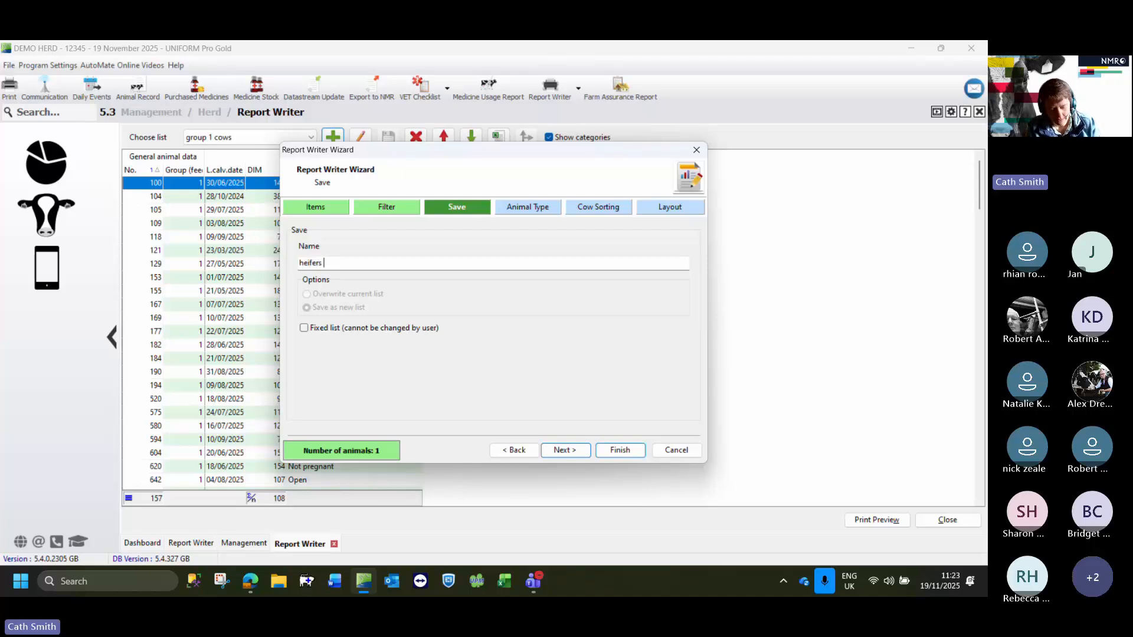
type("age 1 0")
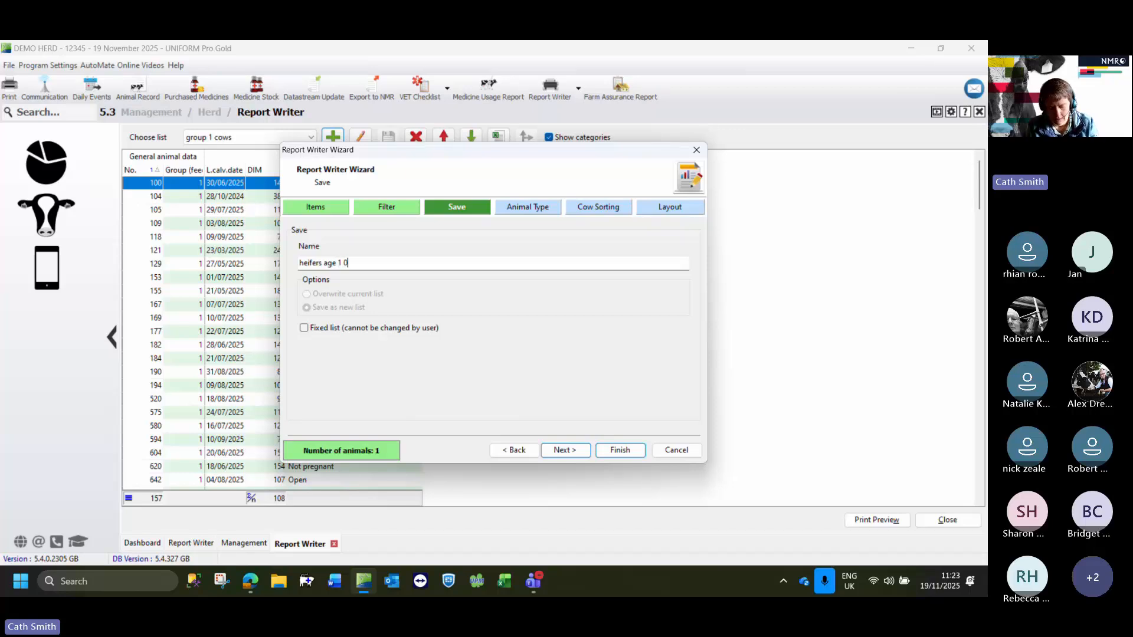
key("BackSpace")
type("- 2 yers")
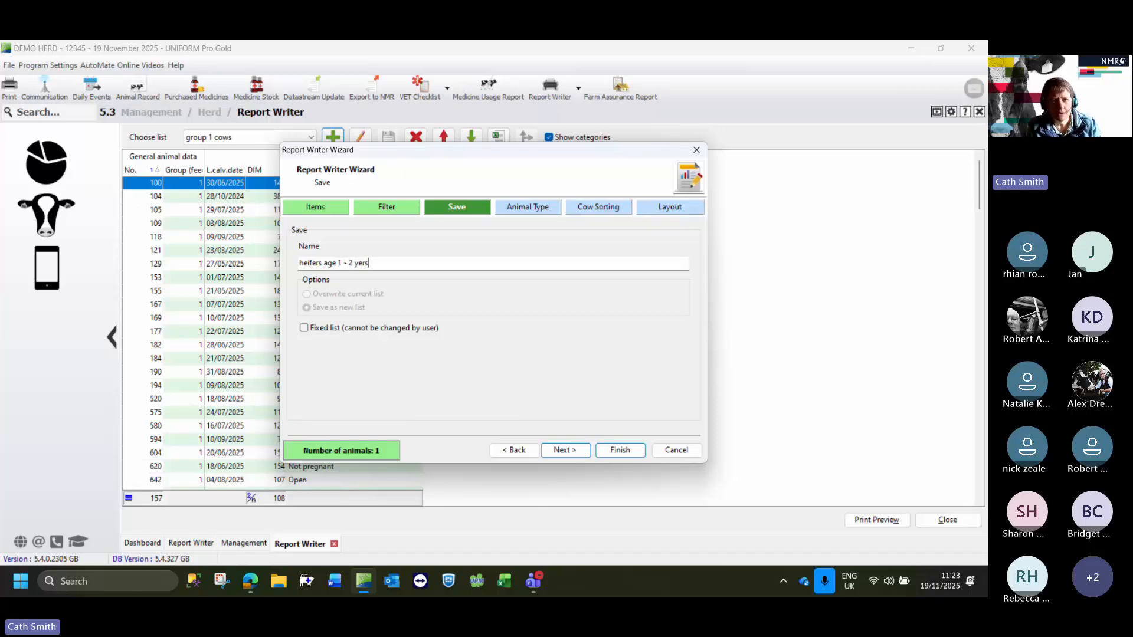
key("BackSpace")
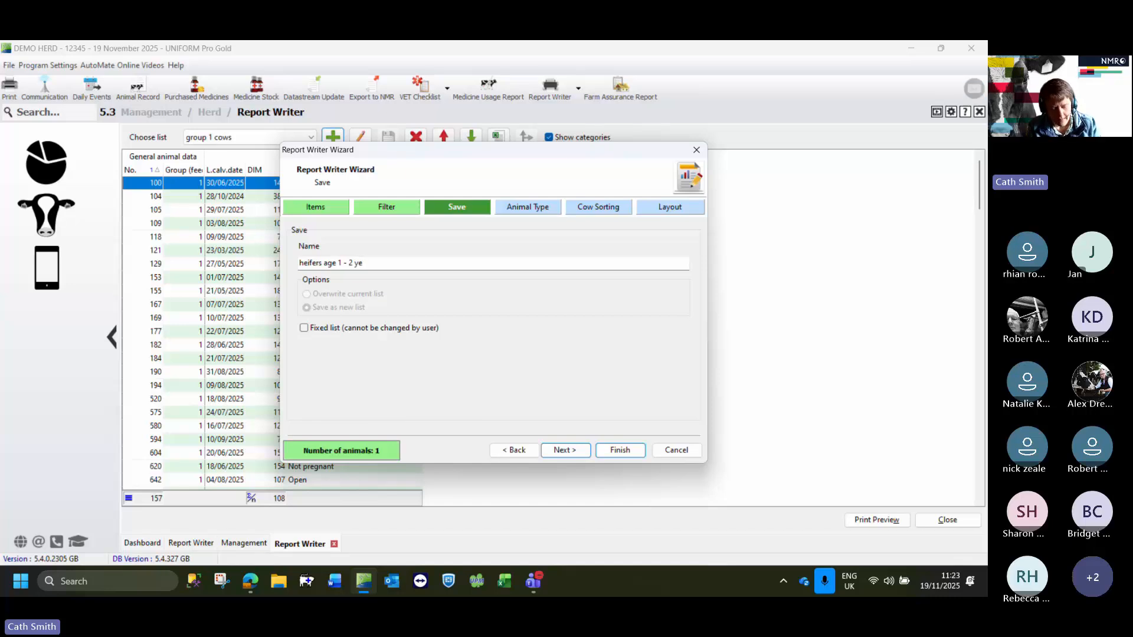
type("ars")
- Include Young stock and exclude Calved animals in the animal type settings, and finish the report wizard
left_click(563, 451)
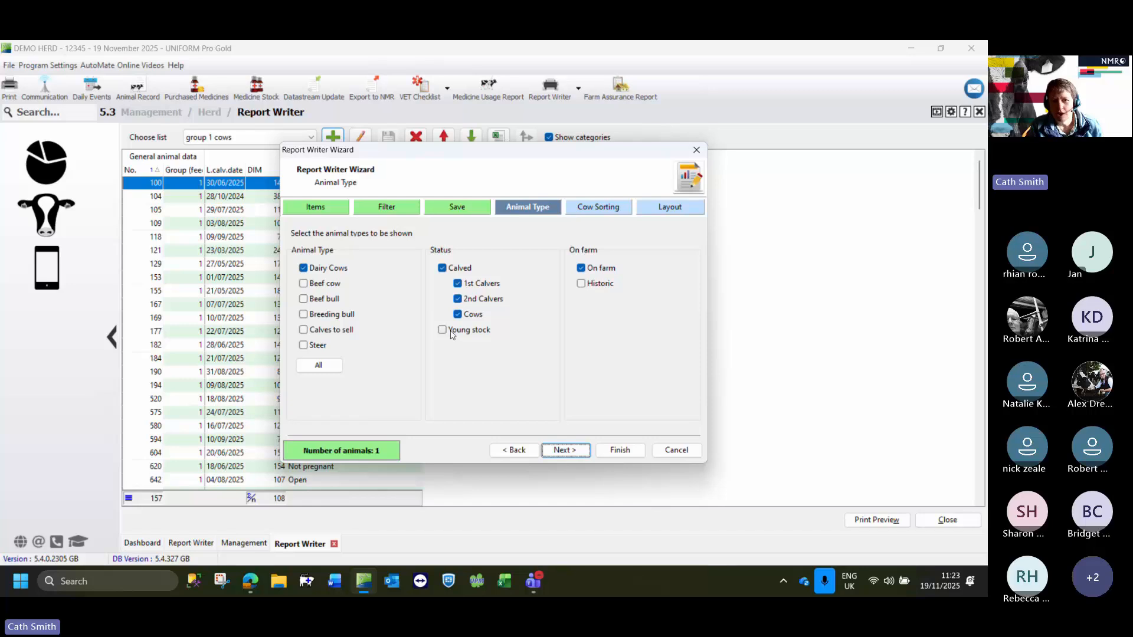
left_click(453, 331)
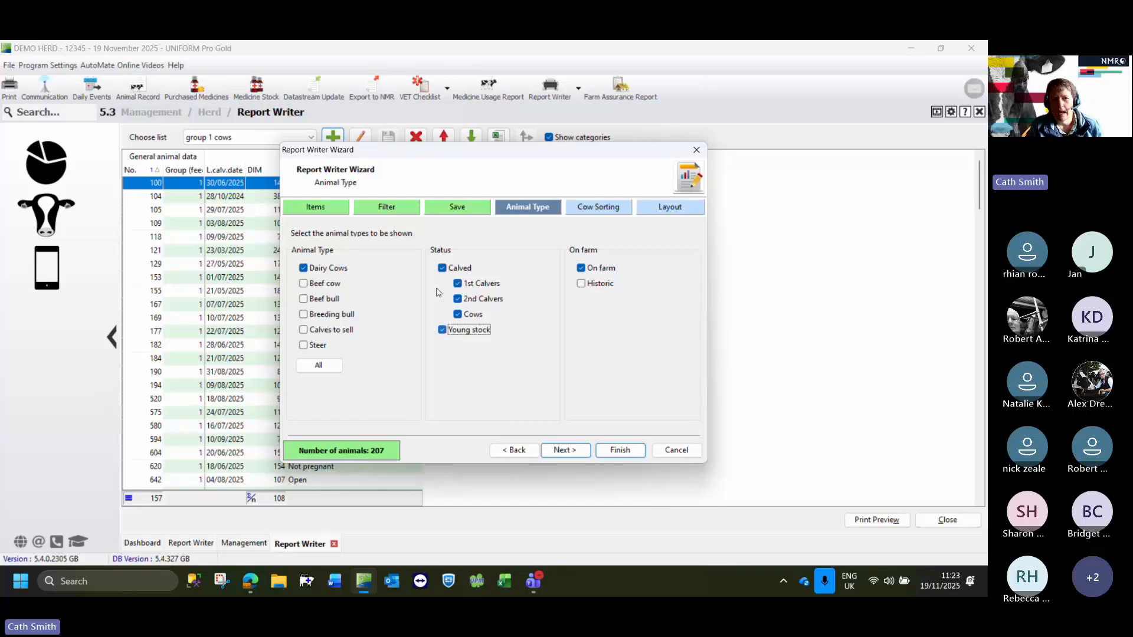
left_click(442, 269)
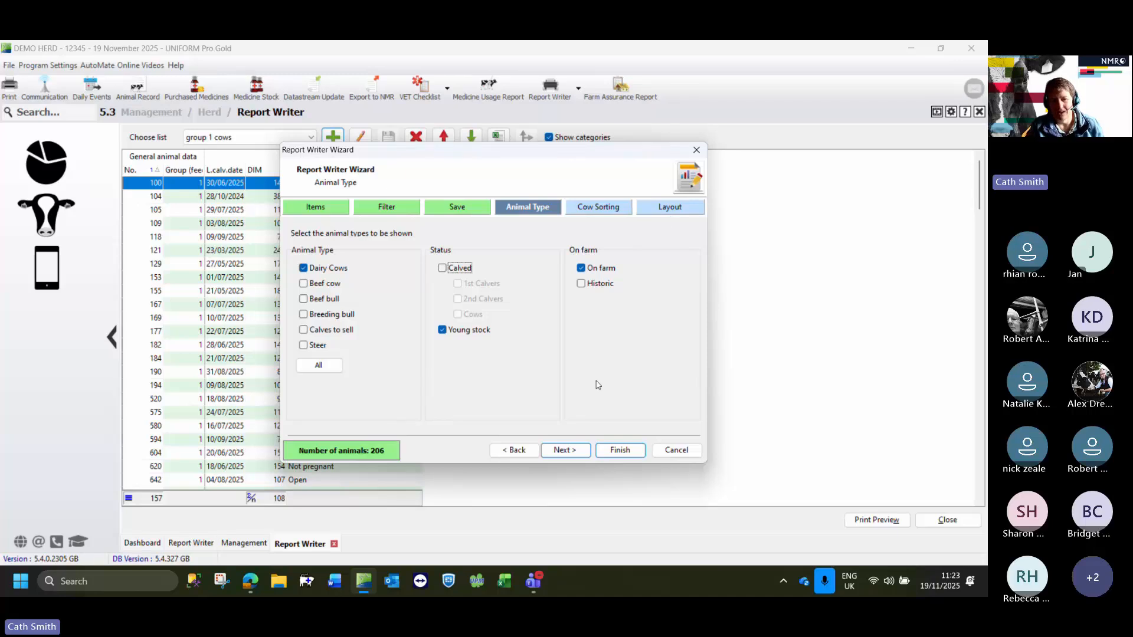
left_click(621, 452)
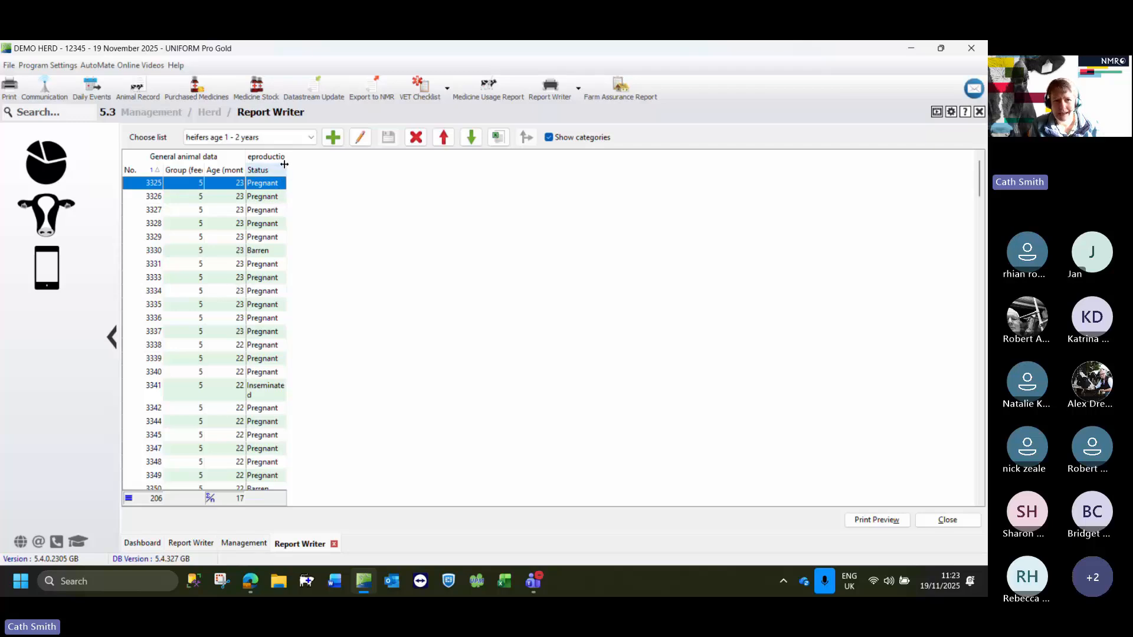
- Widen the Status column to fit its text and sort the heifer list by Status in descending order
left_click_drag(285, 164, 299, 165)
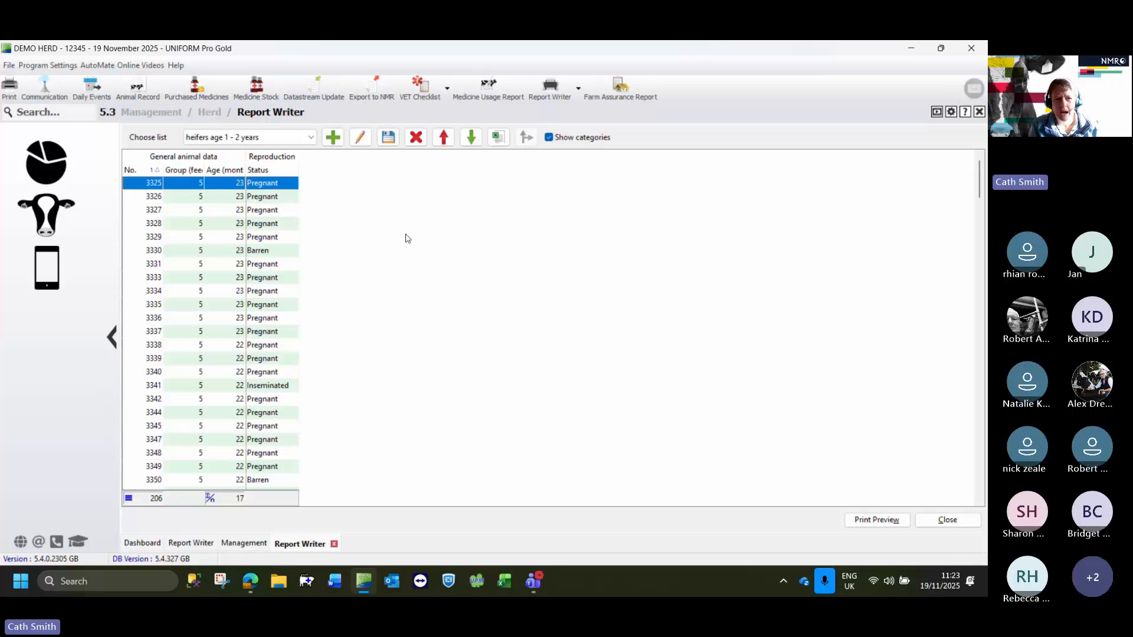
left_click(268, 170)
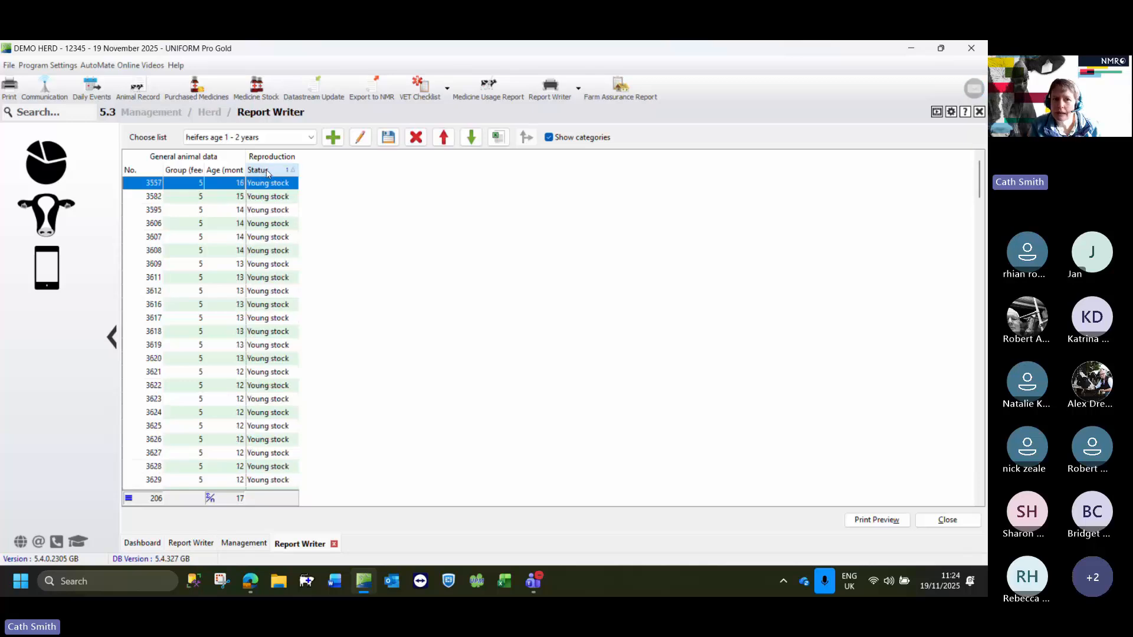
left_click(268, 171)
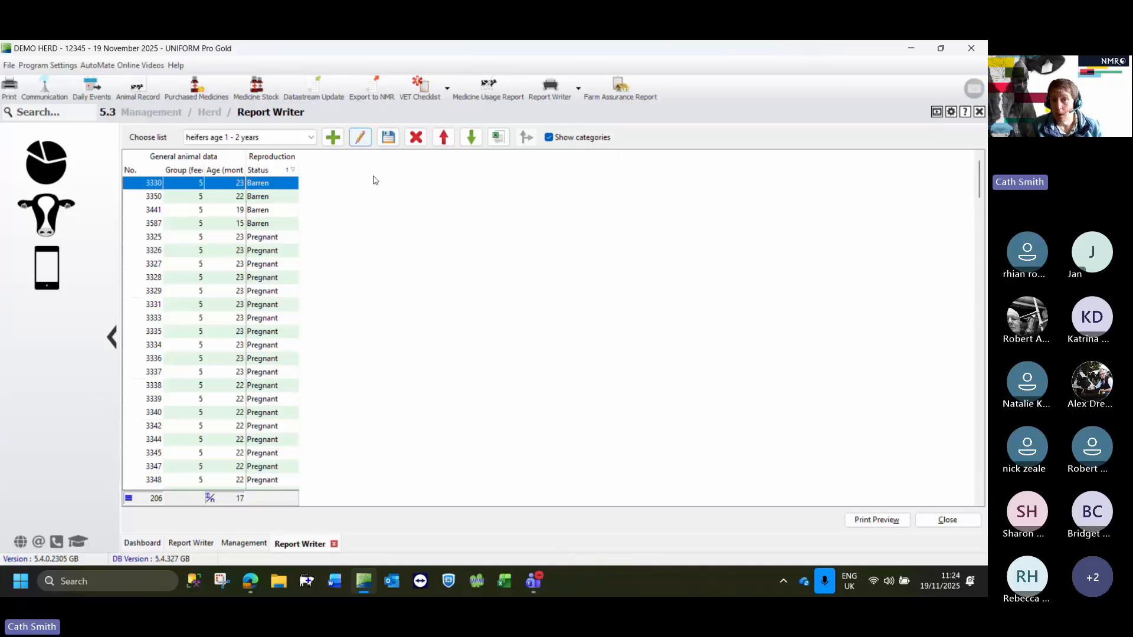
- Save the changes to the heifers age 1 - 2 years list and return to the Management overview
left_click(389, 137)
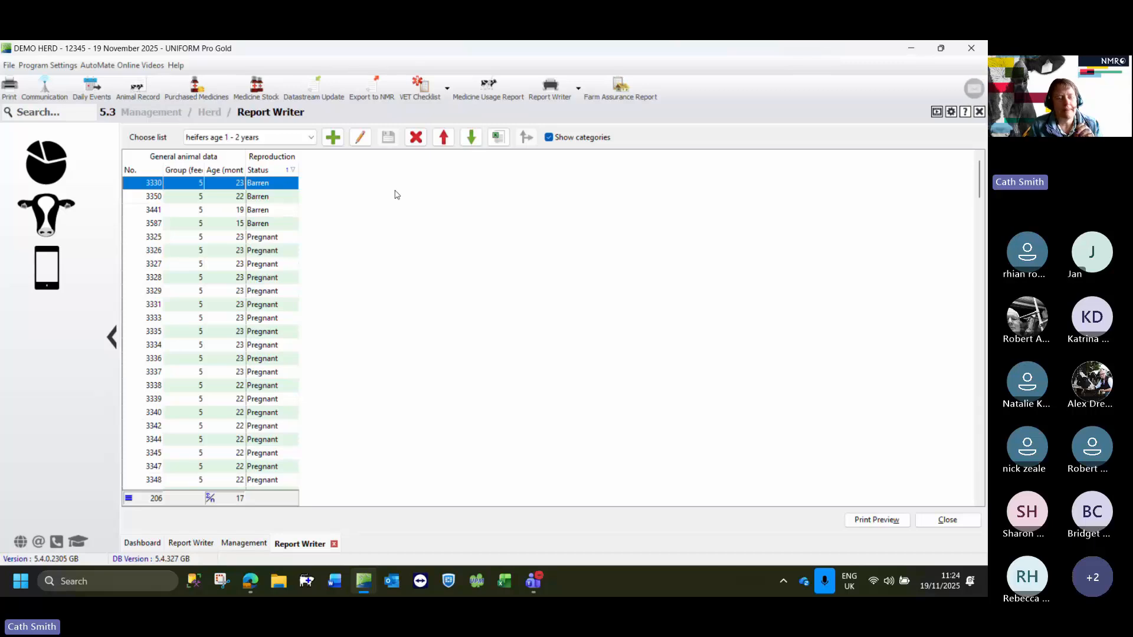
left_click(243, 543)
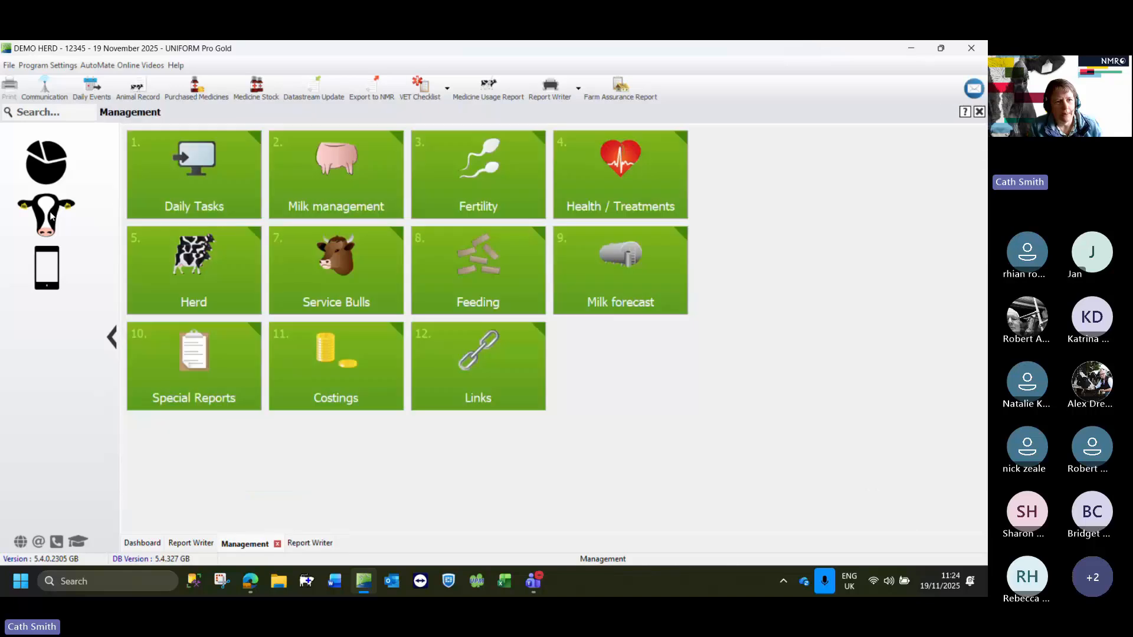
- View the Animal Movements report in the Herd section, collapse the categories from Total Milking Cows to Dairy Heifers 6-9 Months, and close it
left_click(179, 268)
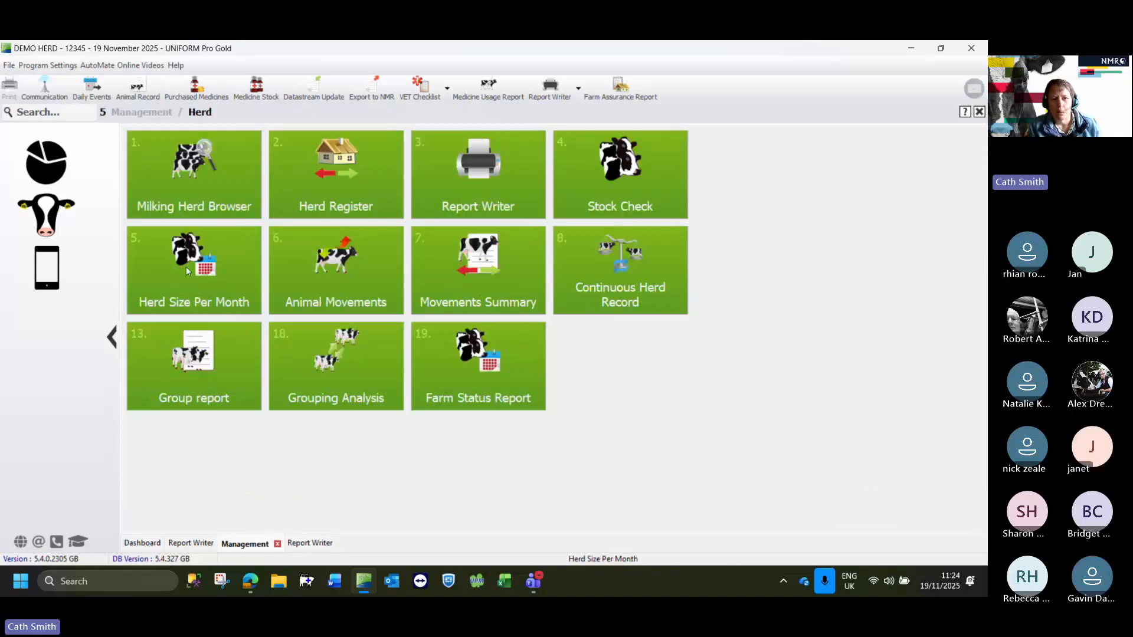
left_click(380, 278)
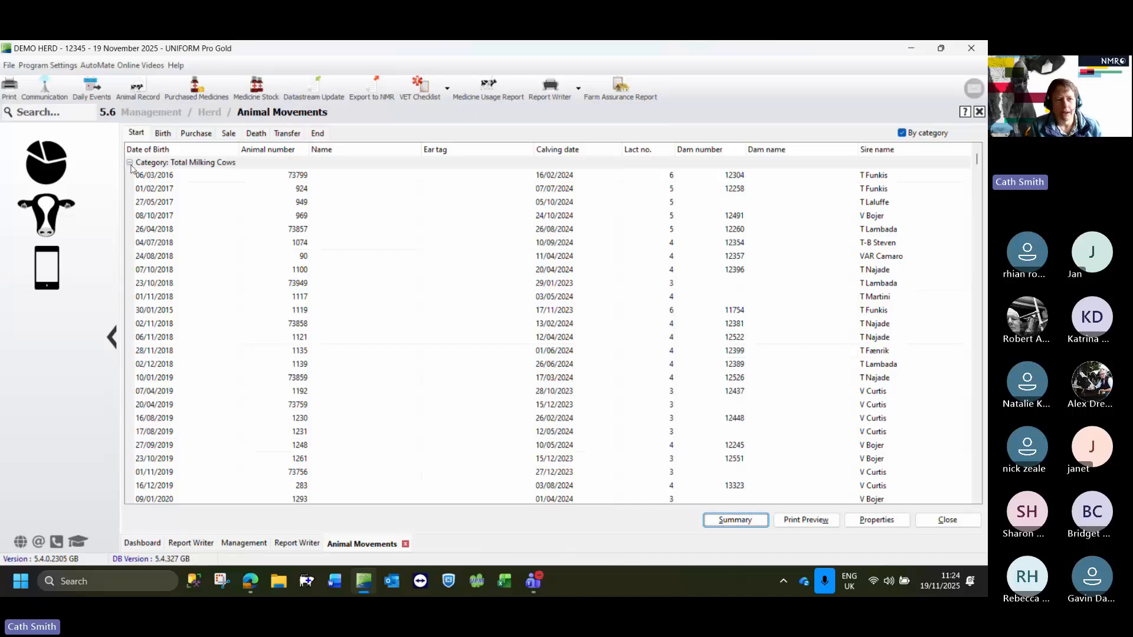
left_click(129, 163)
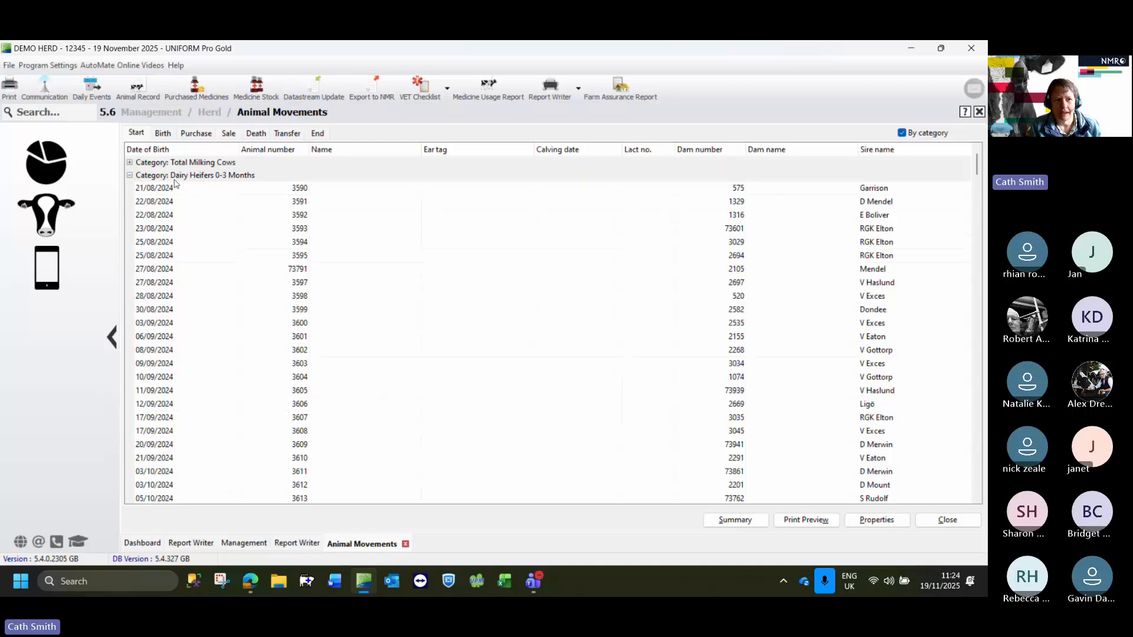
left_click(130, 175)
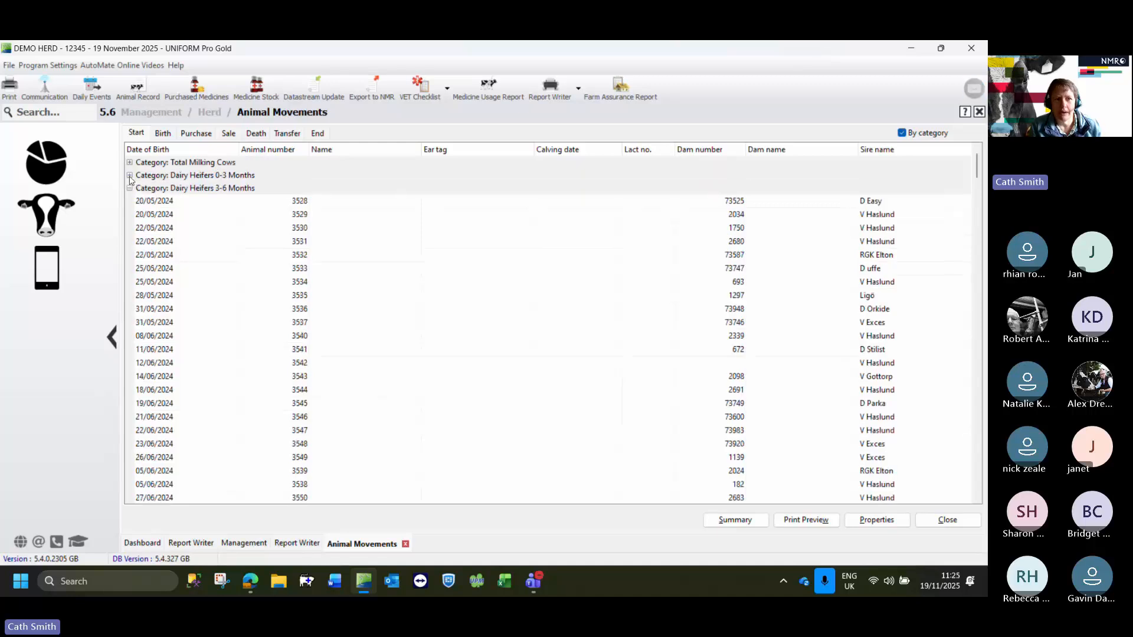
left_click(129, 188)
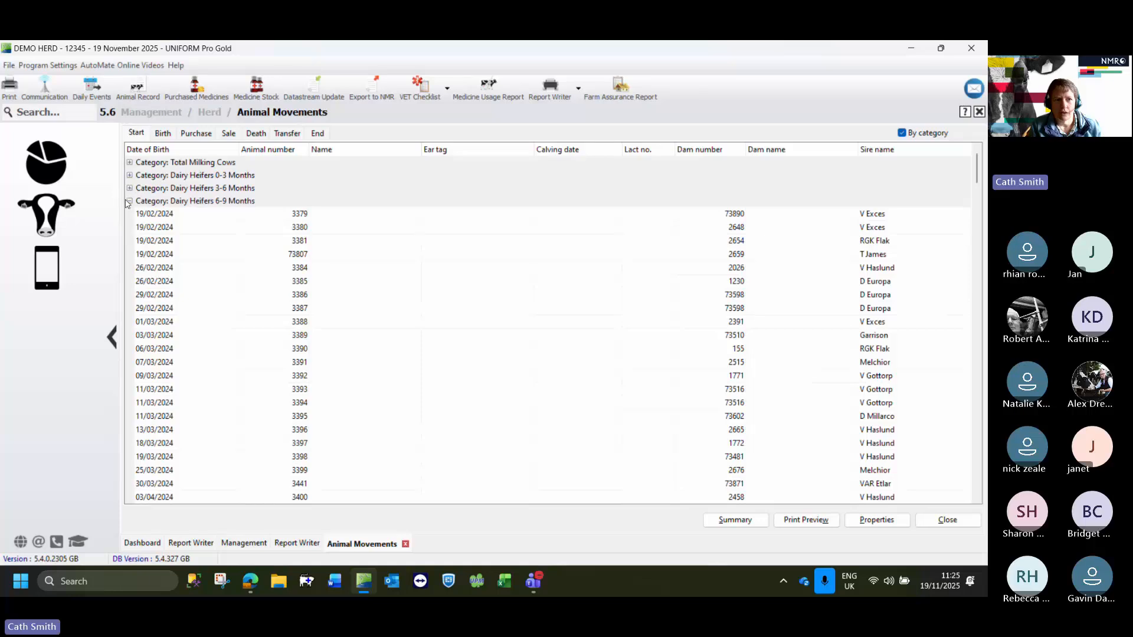
left_click(130, 202)
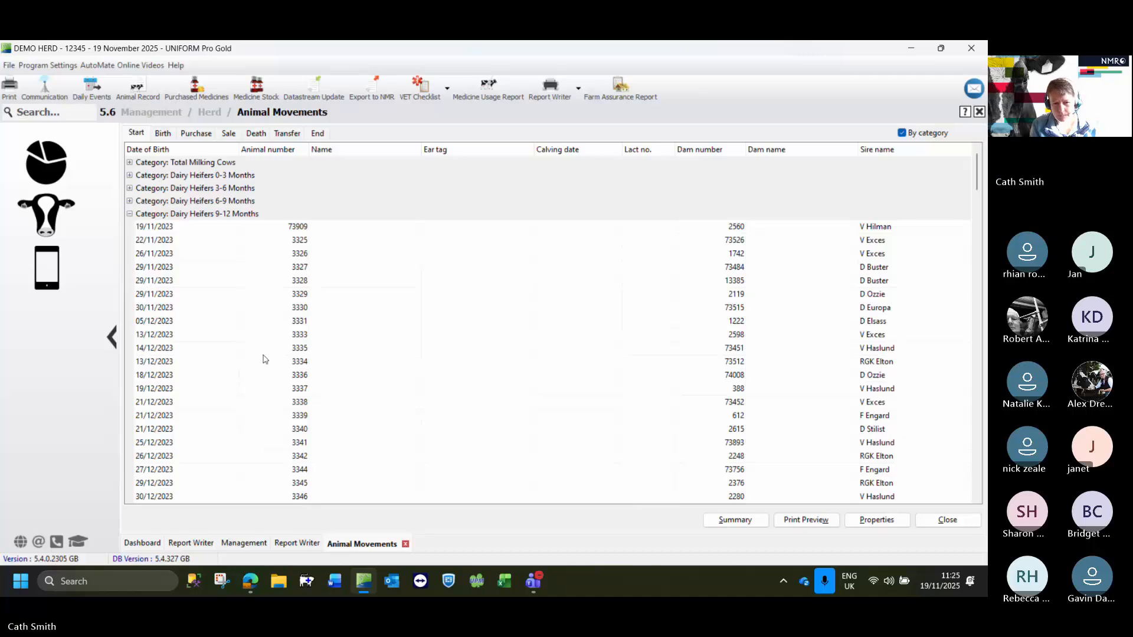
left_click(405, 546)
left_click(334, 545)
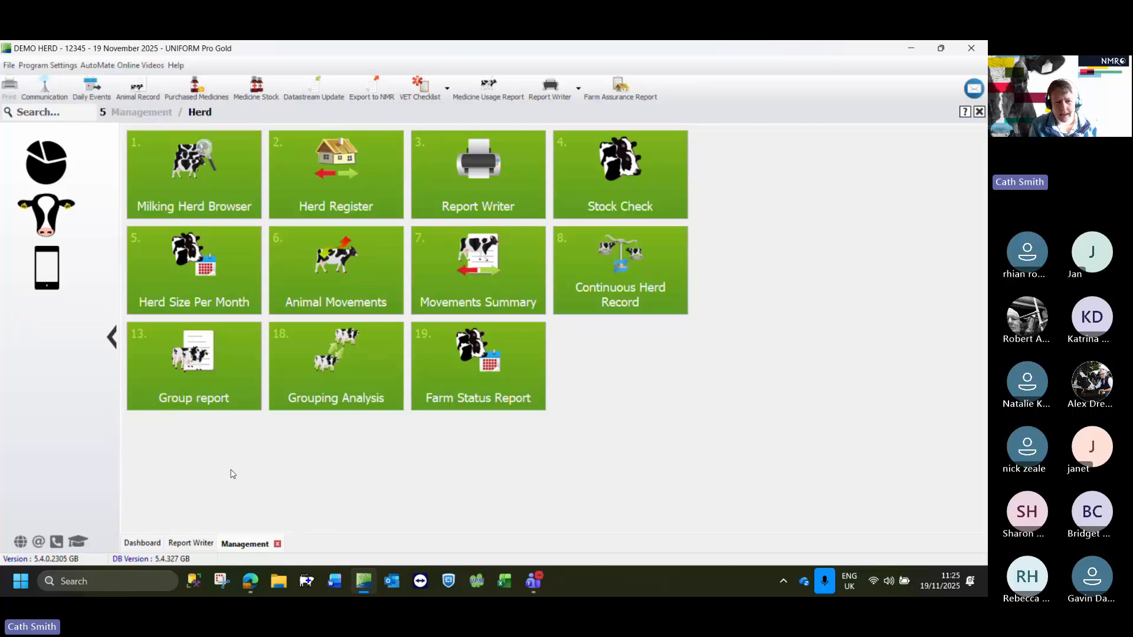
- Switch to Herd Companion in the browser, enter the demo herd and open the Herd Data Files page
left_click(252, 588)
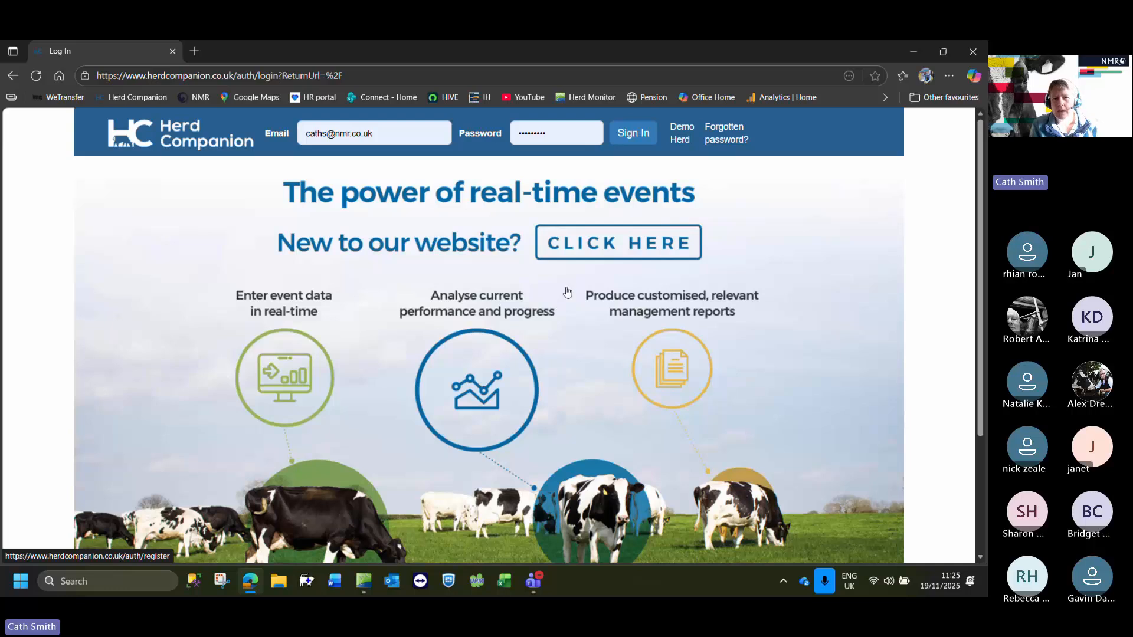
left_click(681, 138)
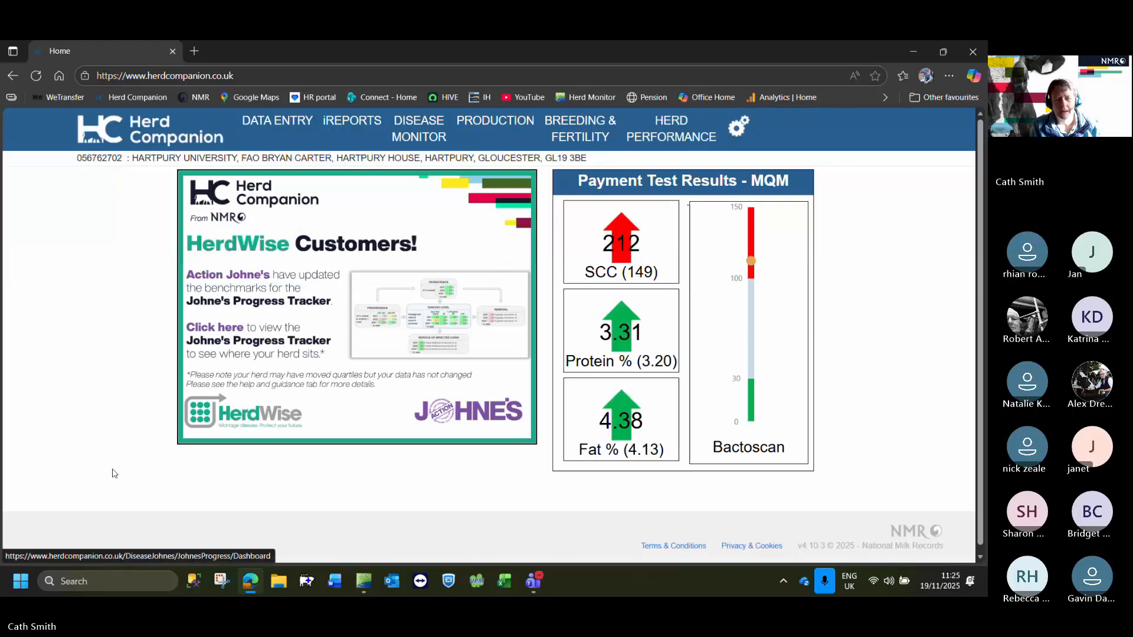
mouse_move(348, 127)
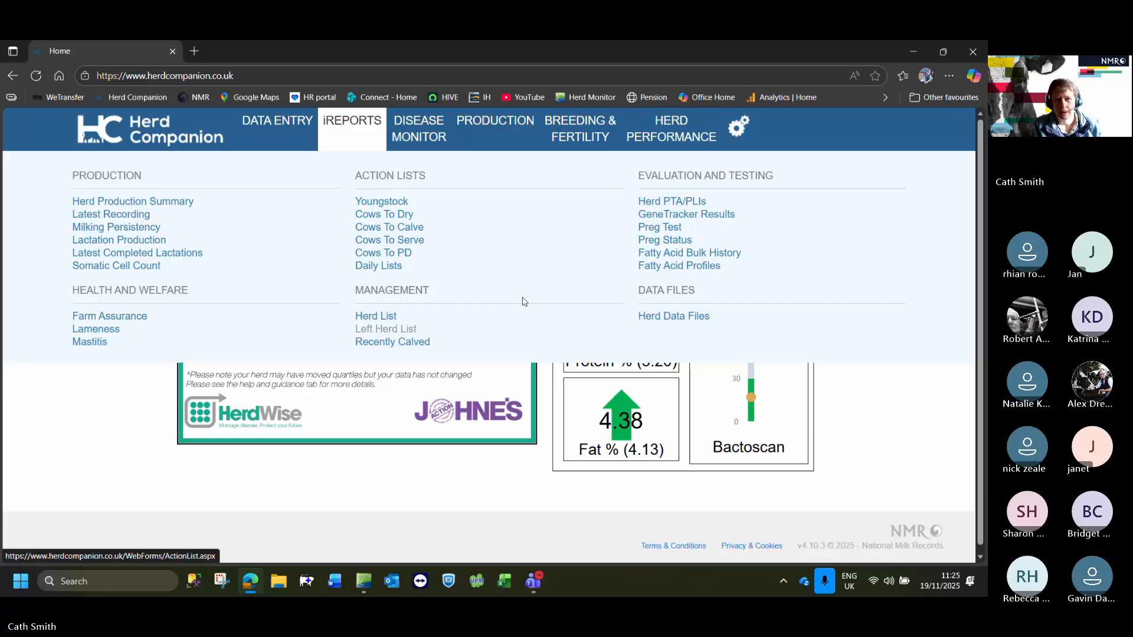
left_click(669, 319)
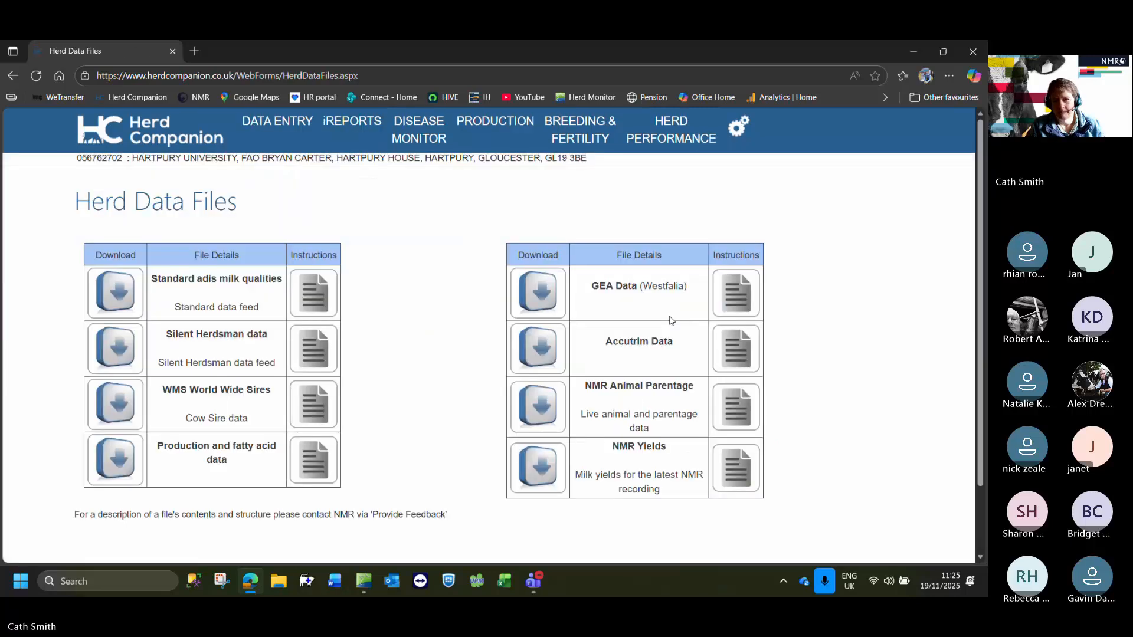
- Try to download the NMR Yields file to the Downloads folder as NMRYields.csv
scroll(424, 373, "down", 2)
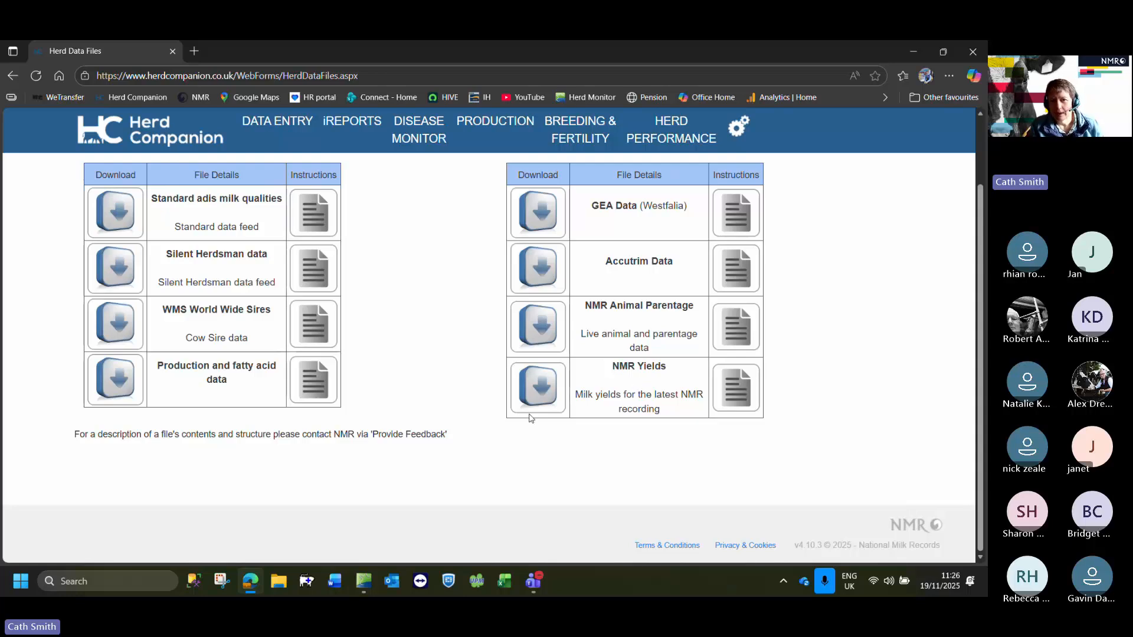
left_click(535, 389)
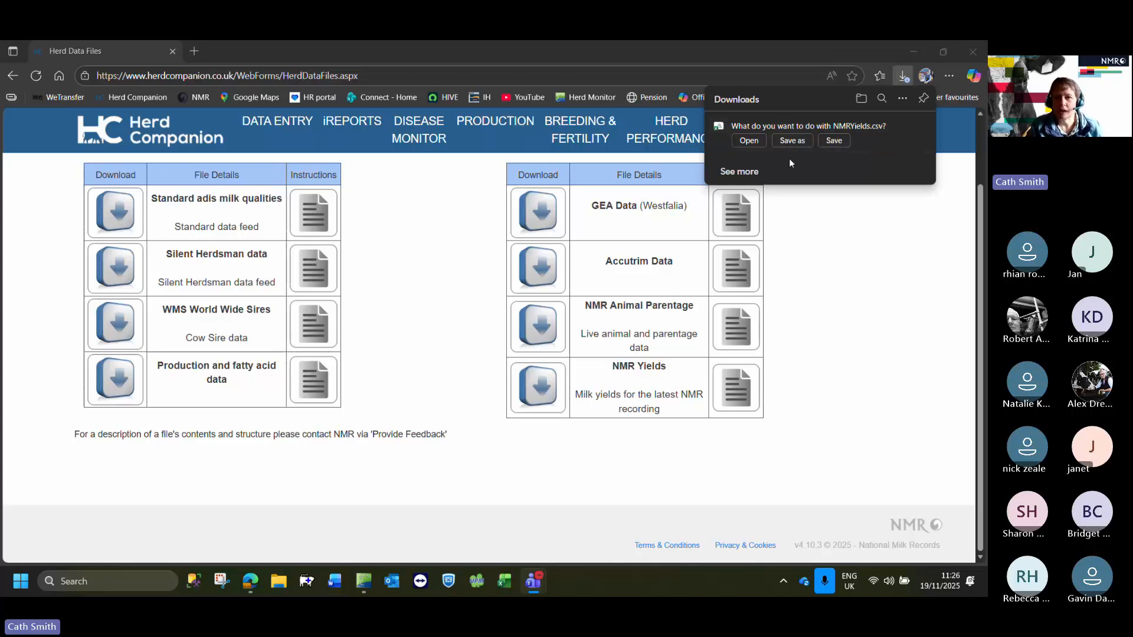
left_click(789, 141)
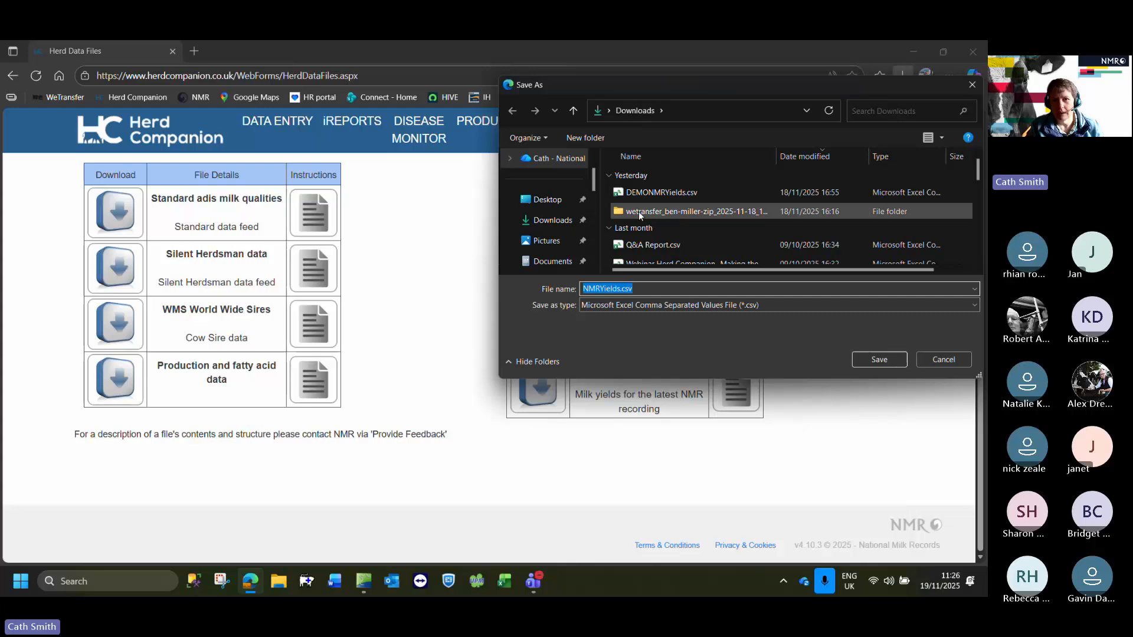
left_click_drag(696, 89, 518, 103)
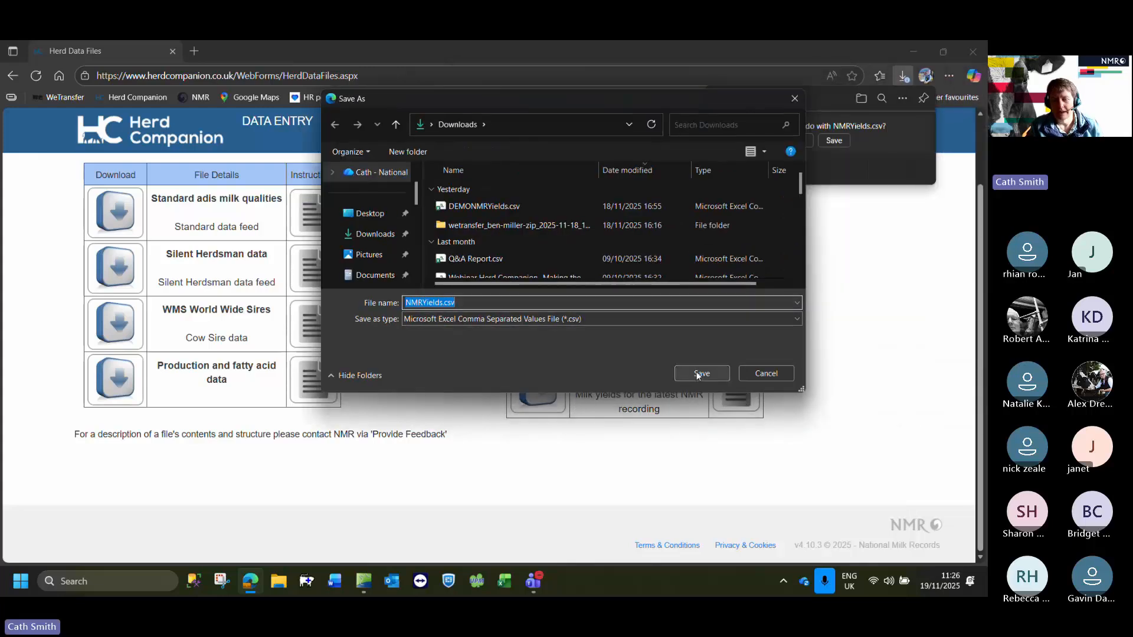
left_click(777, 373)
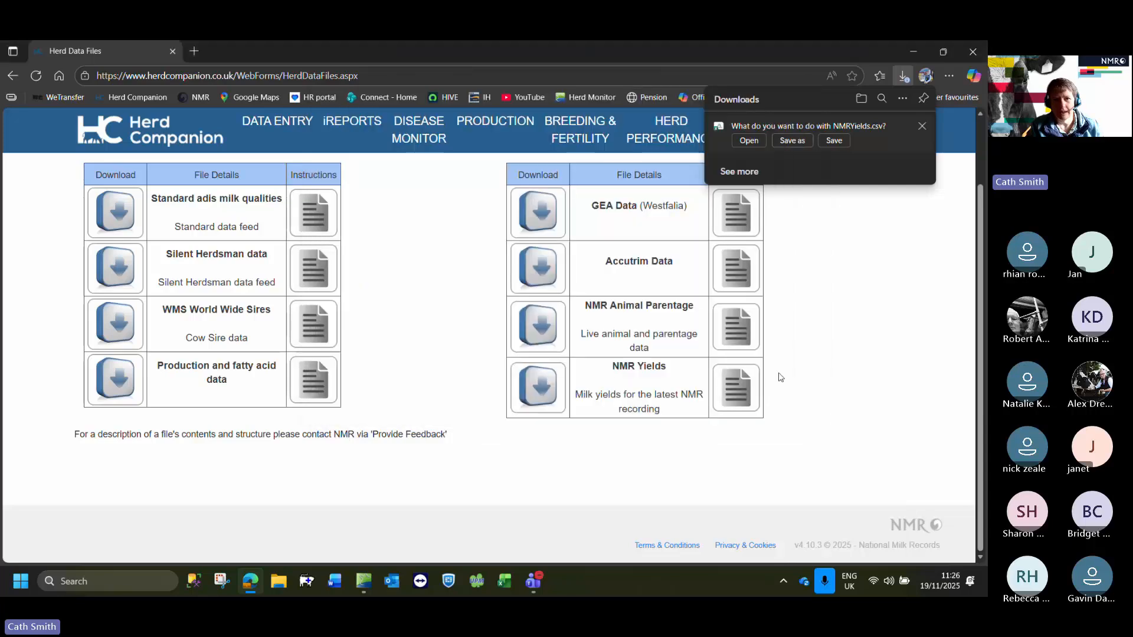
left_click(487, 472)
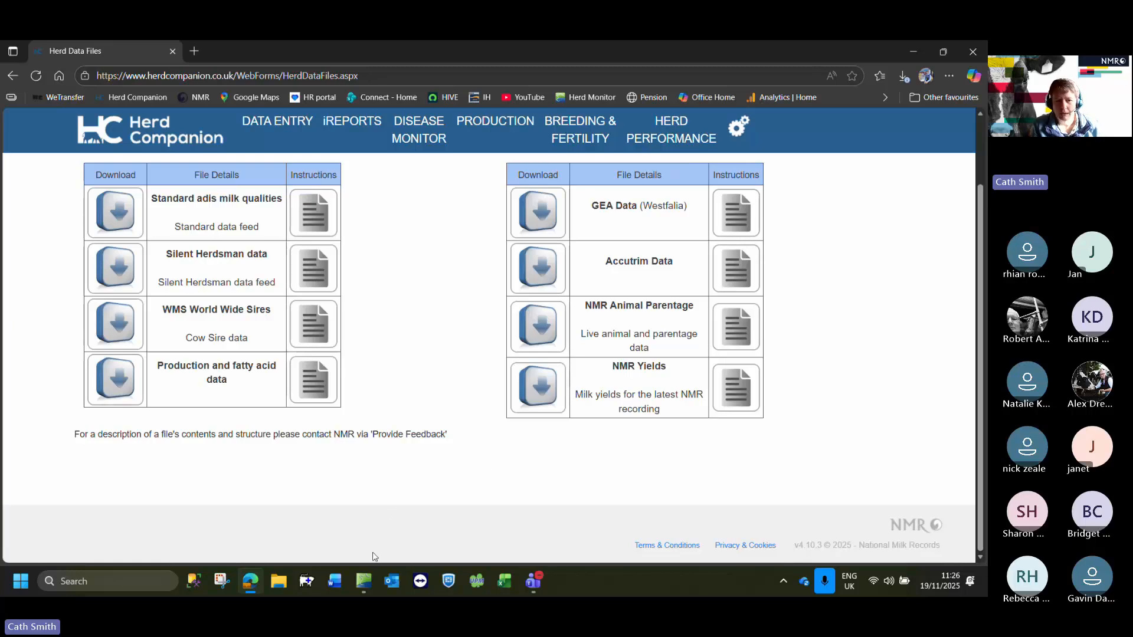
- Switch back to UNIFORM and add Monthly Disk Update from the Links section as a quick-access shortcut
mouse_move(364, 581)
left_click(357, 560)
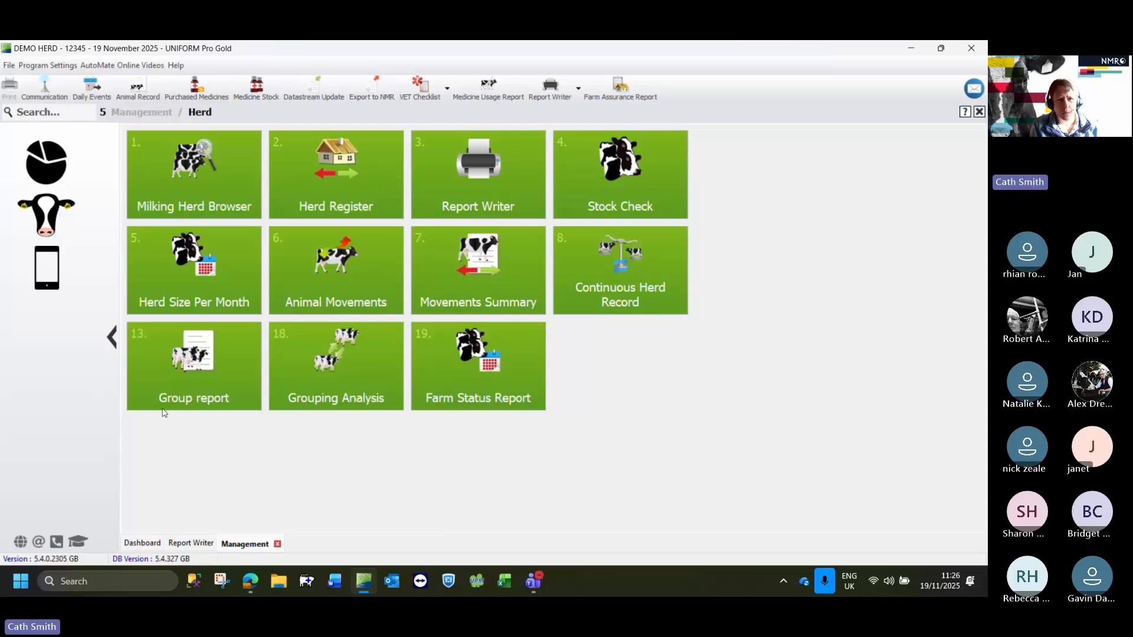
left_click(45, 209)
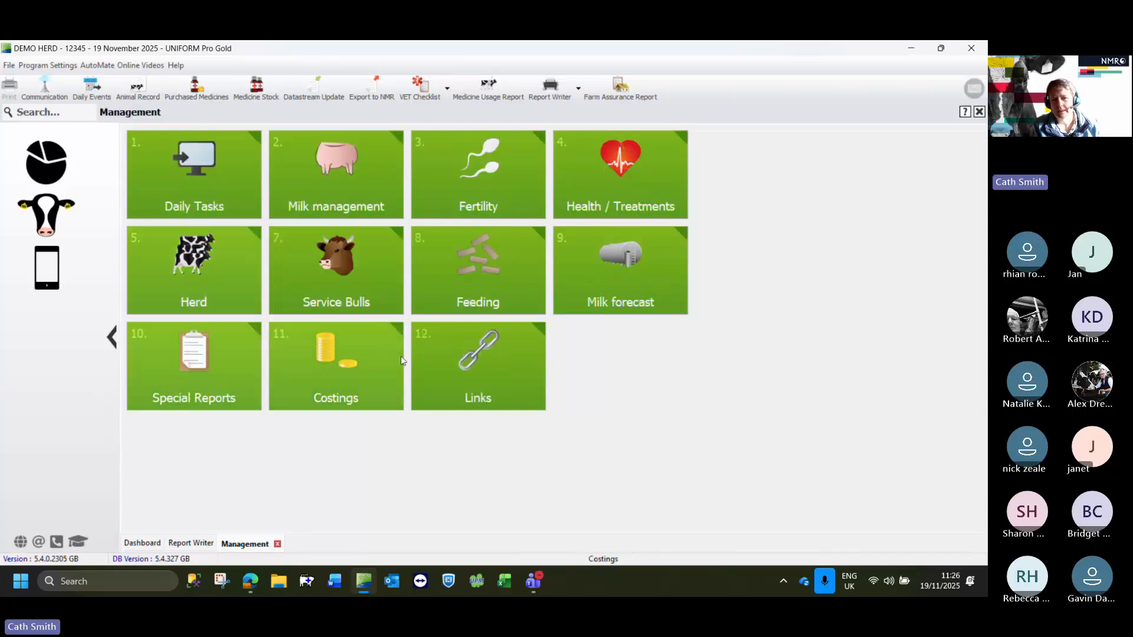
left_click(469, 352)
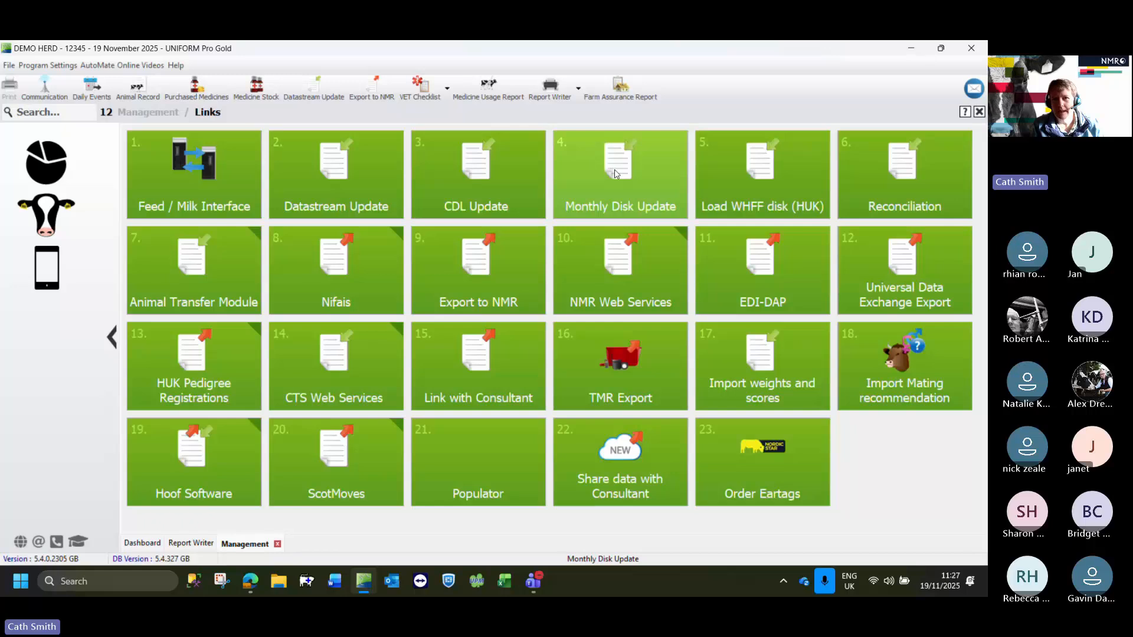
right_click(614, 174)
left_click(662, 177)
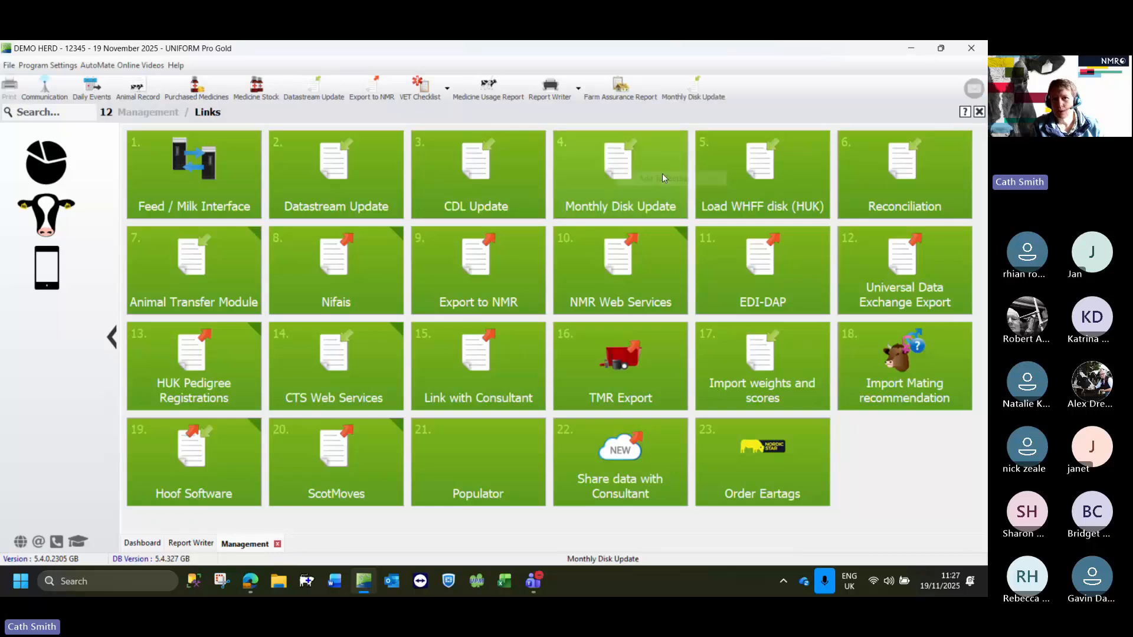
- Start the Monthly Disk Update wizard and choose NMR Essential Sampling incl. Yields (NMR-ESFY.umc) as the milk recording type
left_click(617, 170)
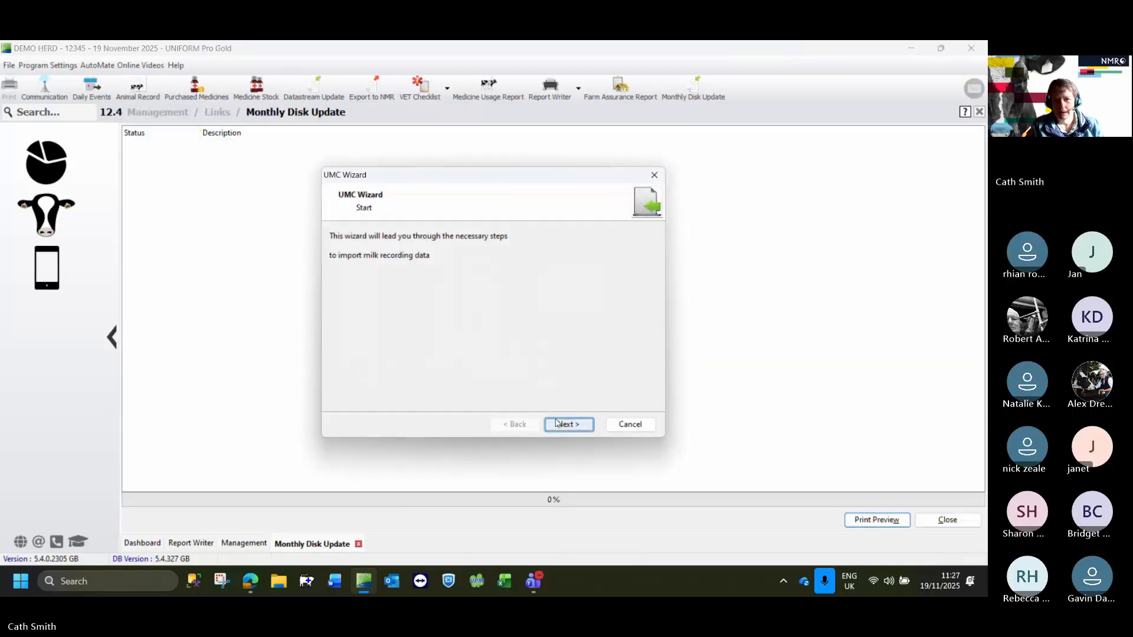
left_click(554, 423)
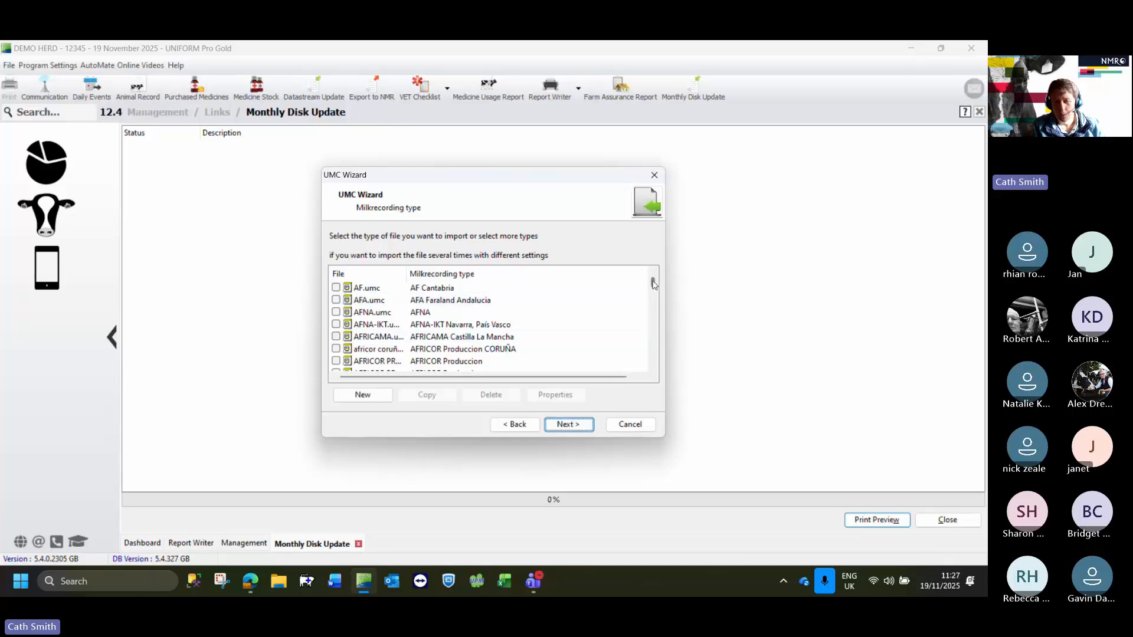
scroll(653, 285, "down", 1)
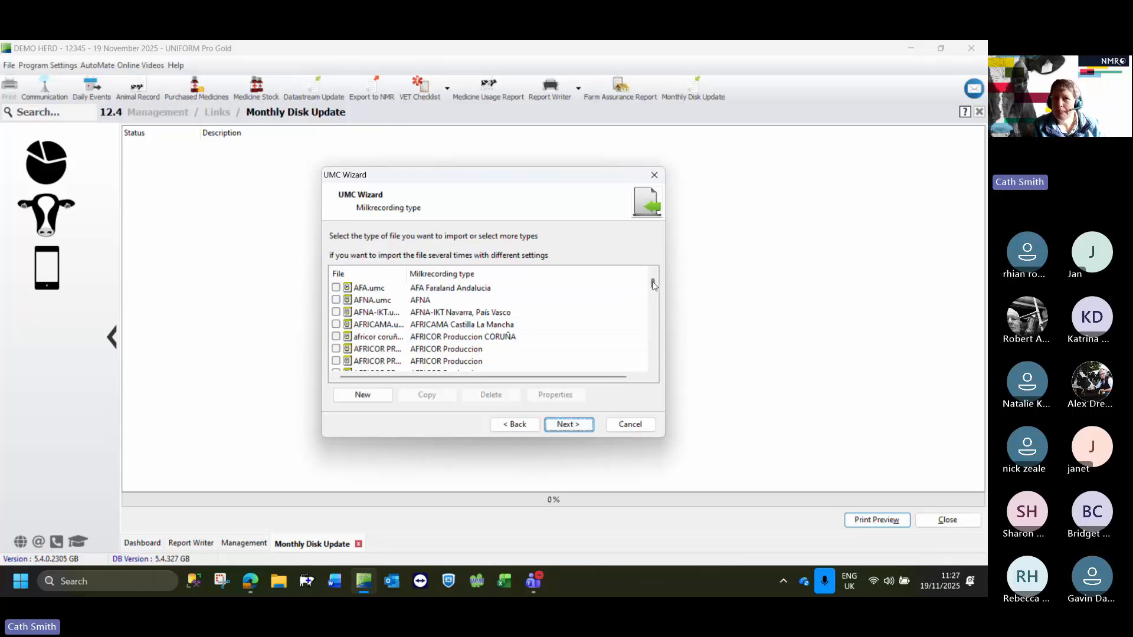
left_click_drag(653, 284, 654, 344)
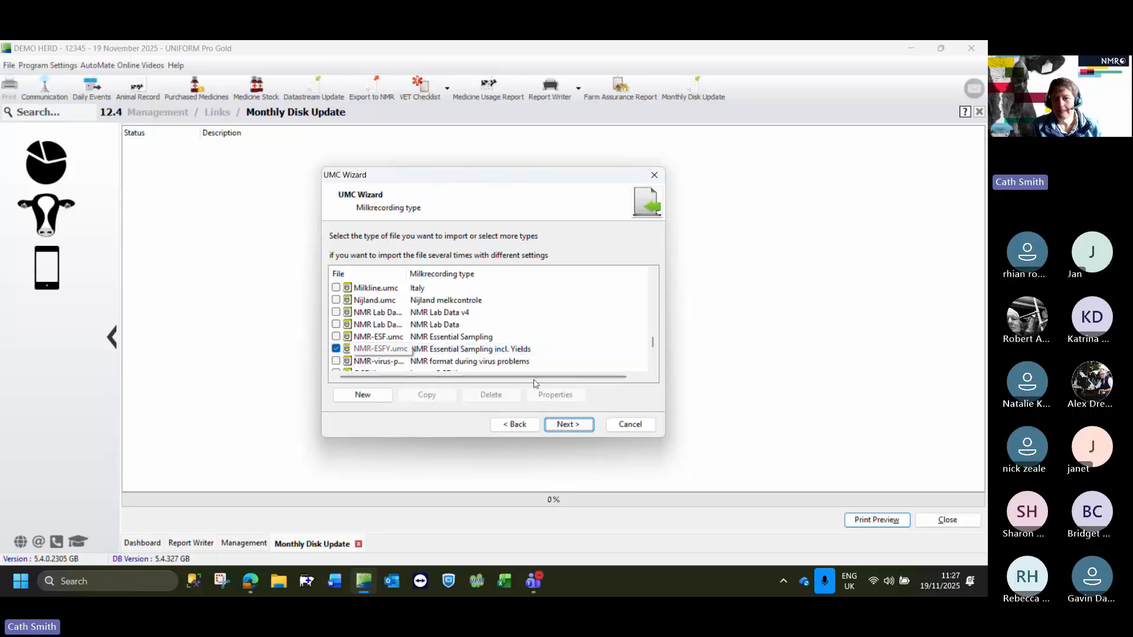
left_click(560, 425)
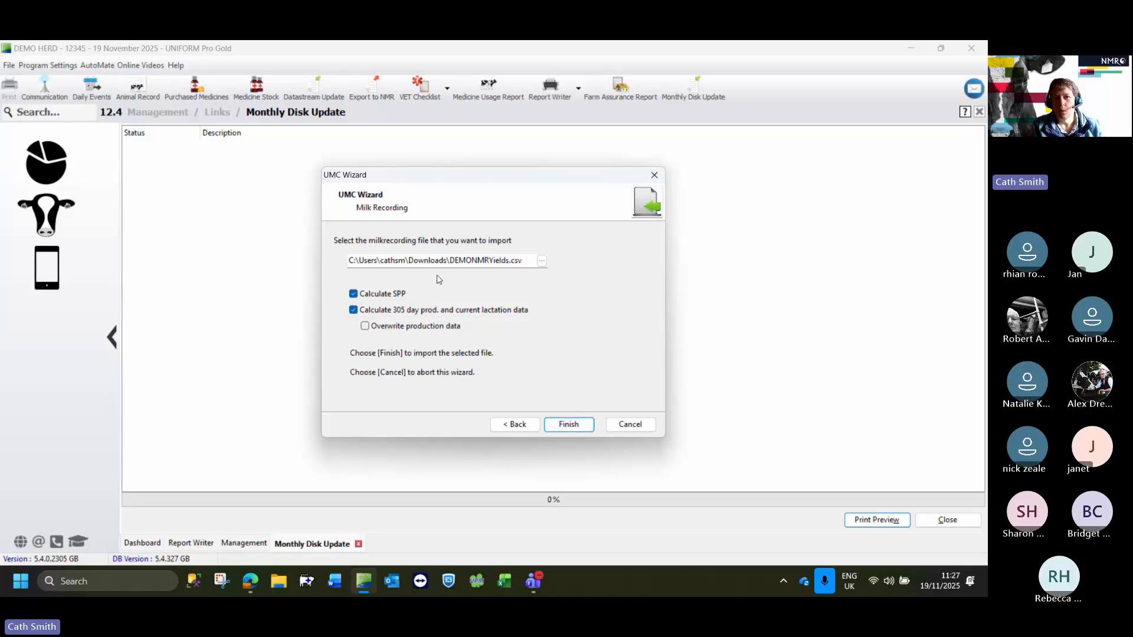
- Select DEMONMRYields.csv from Downloads as the milk recording file and run the import
left_click(542, 262)
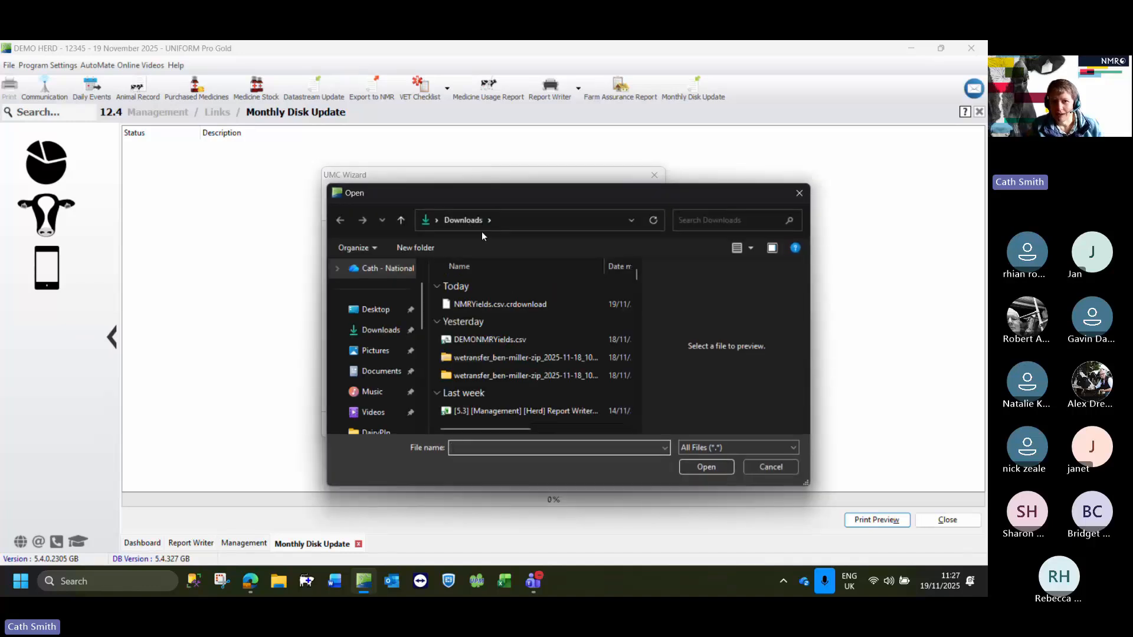
left_click(498, 339)
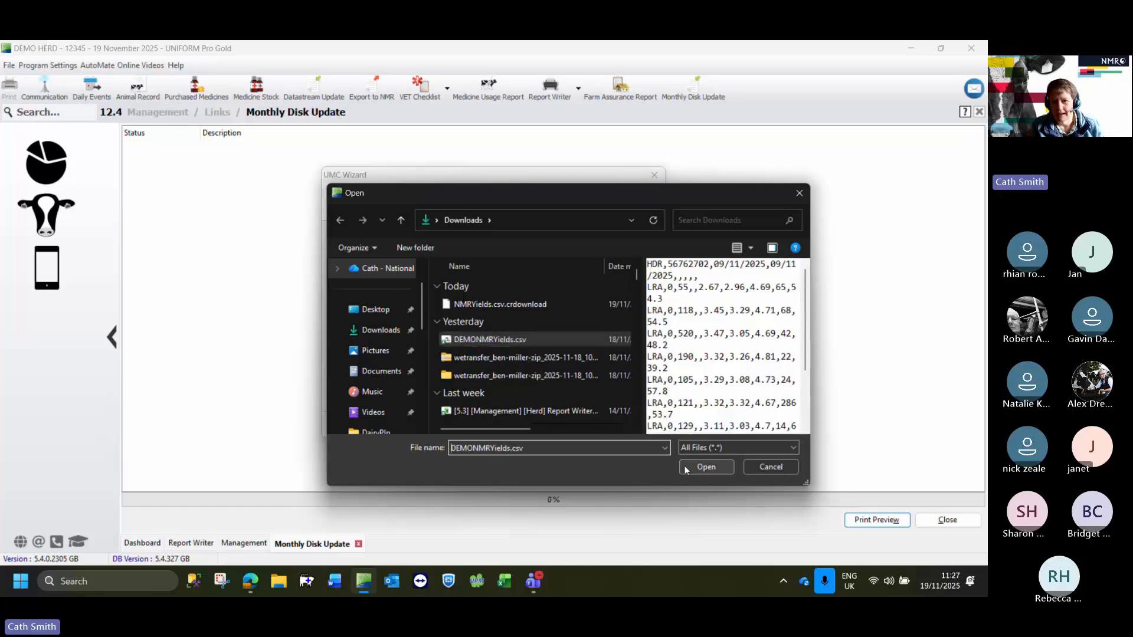
left_click(706, 467)
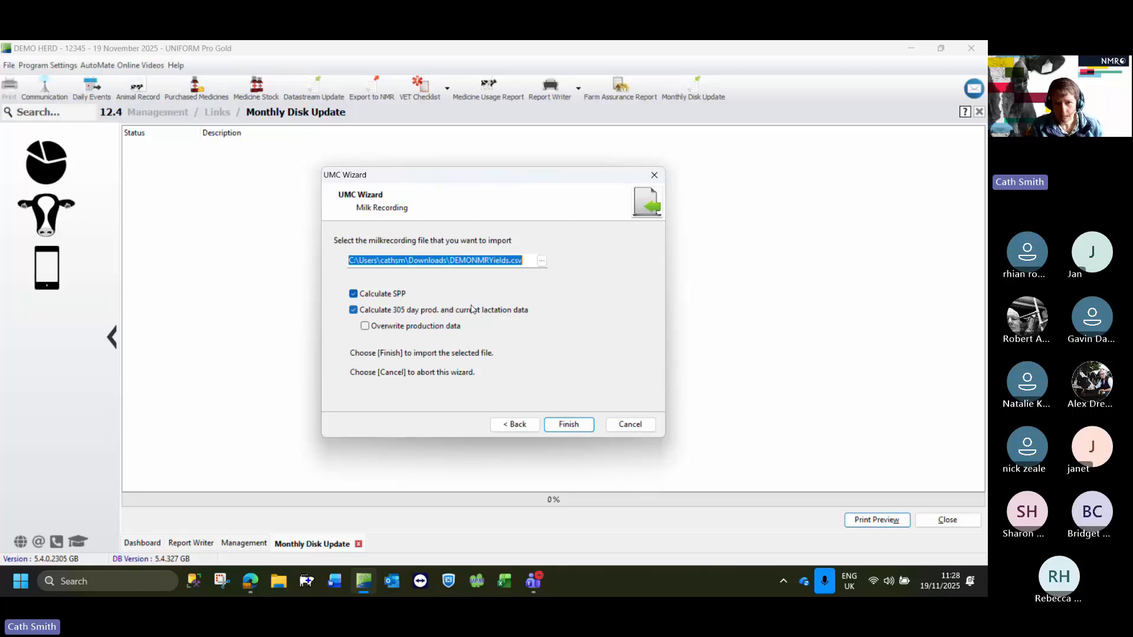
left_click(561, 425)
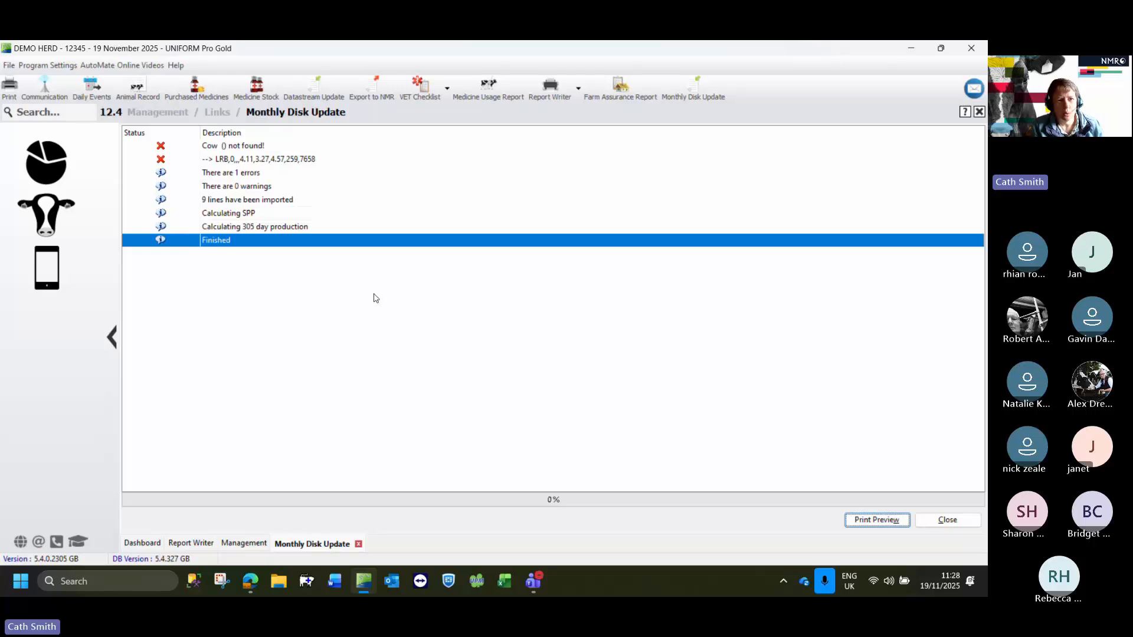
- Open the Milk Recording Analysis, sort it by SCC in descending order and open the record of cow 121
left_click(39, 217)
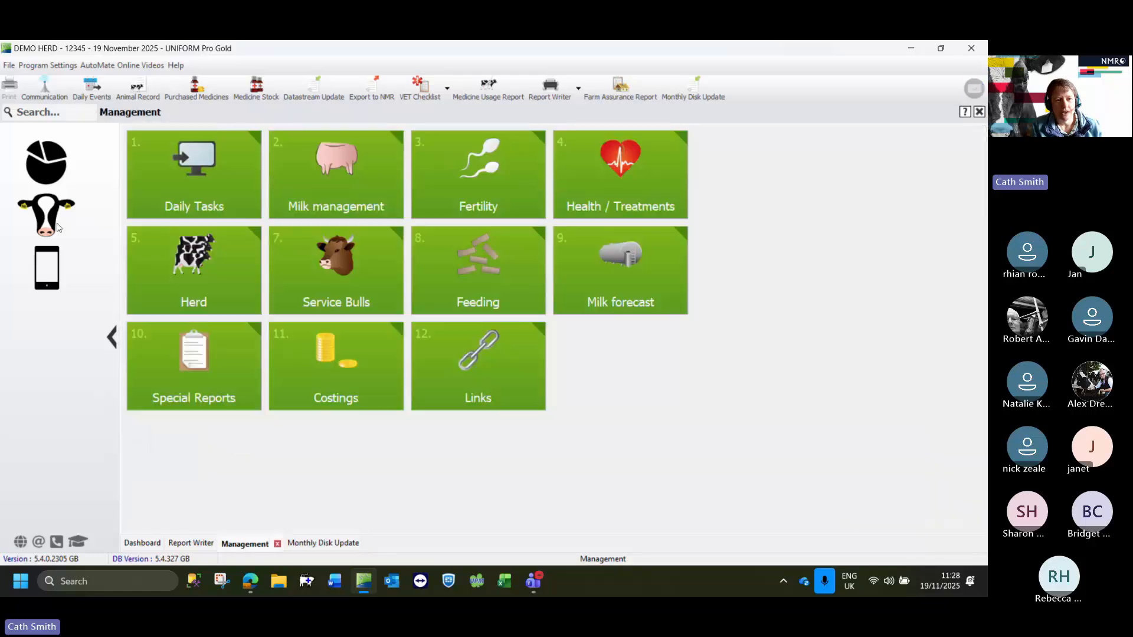
left_click(325, 171)
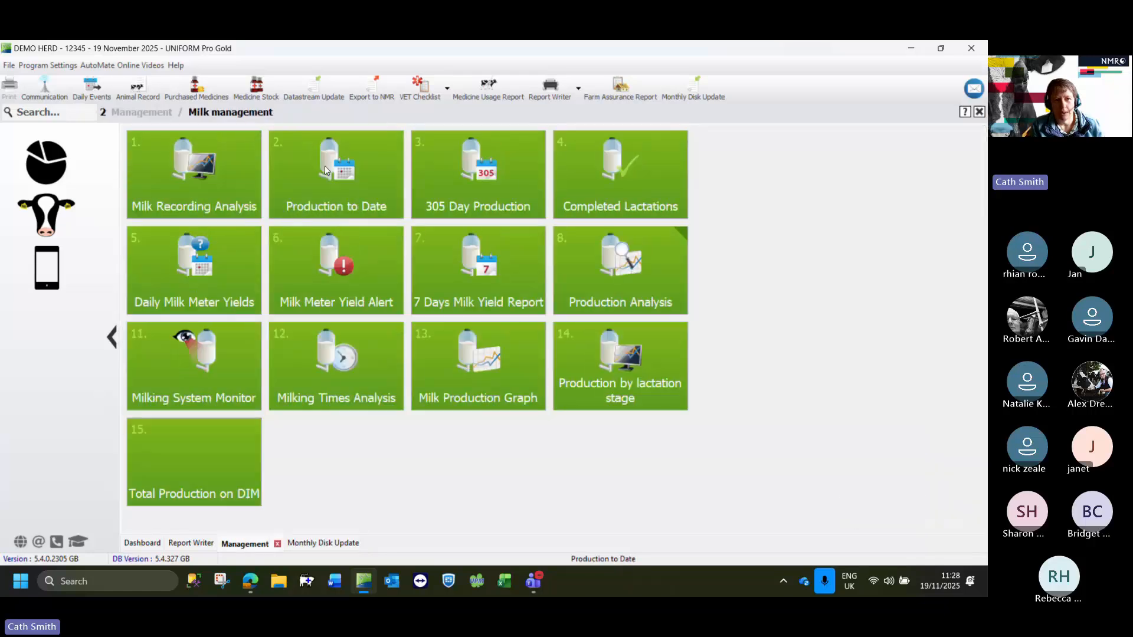
left_click(183, 165)
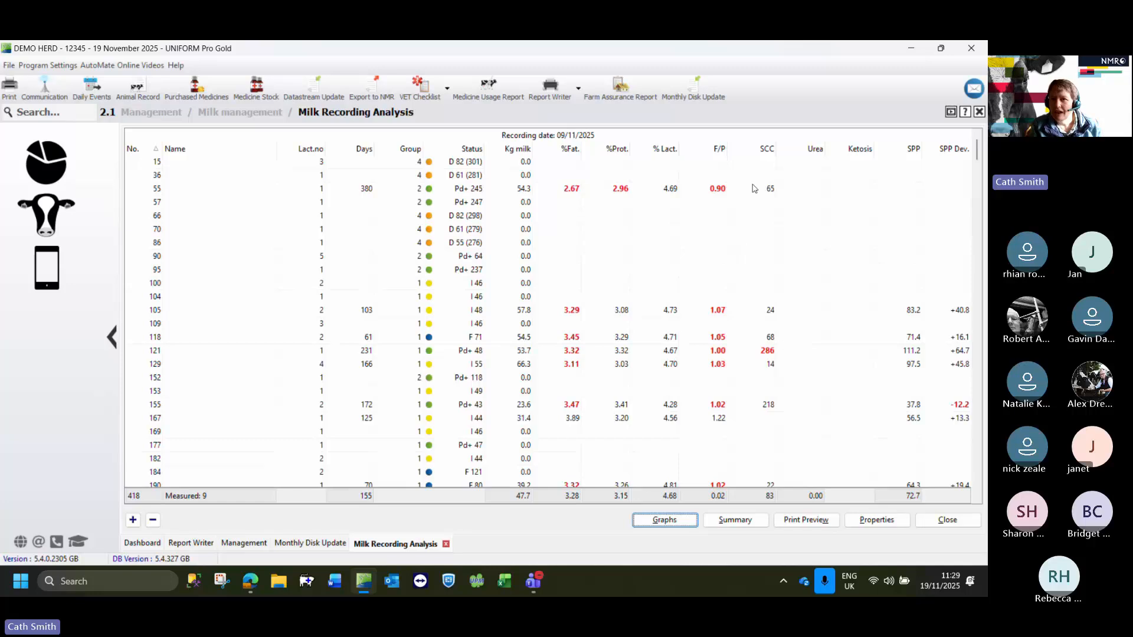
left_click(748, 150)
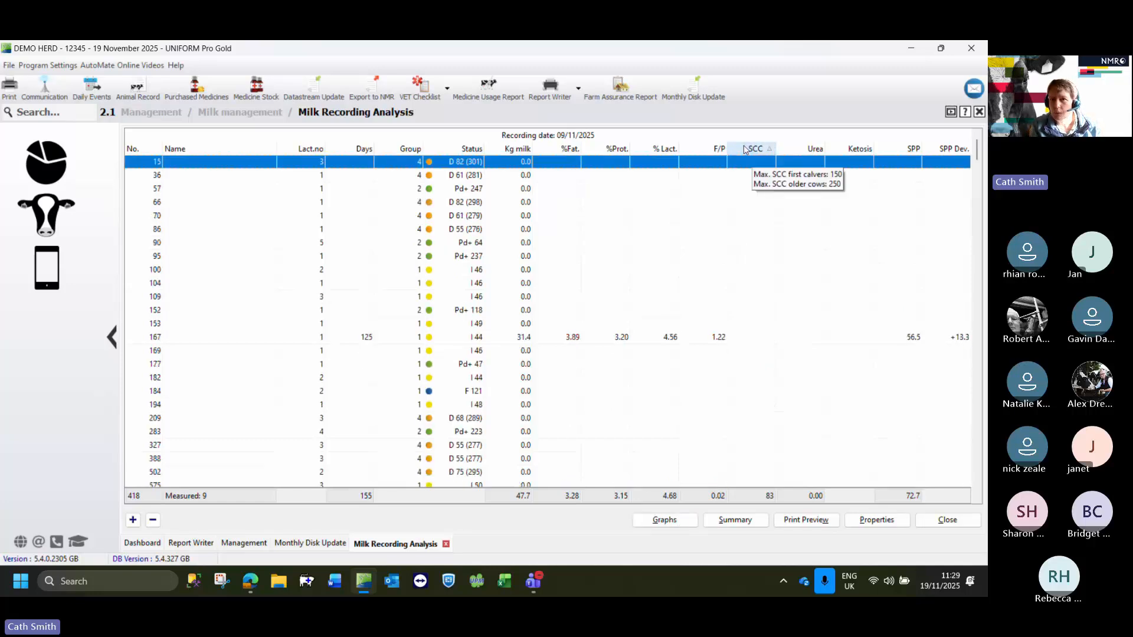
left_click(747, 150)
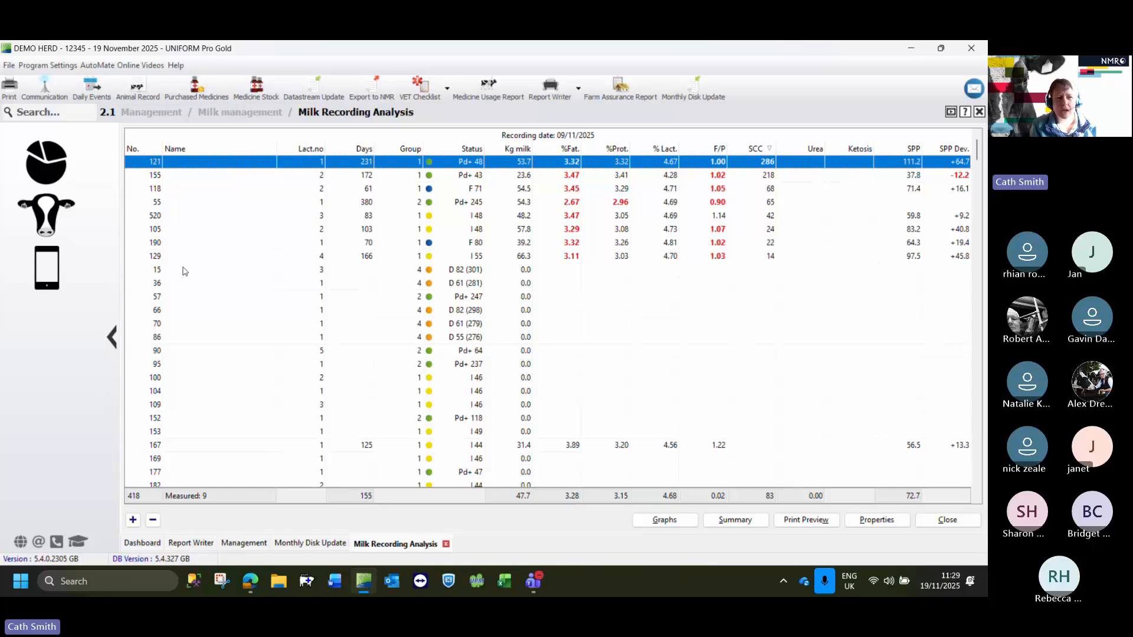
double_click(157, 162)
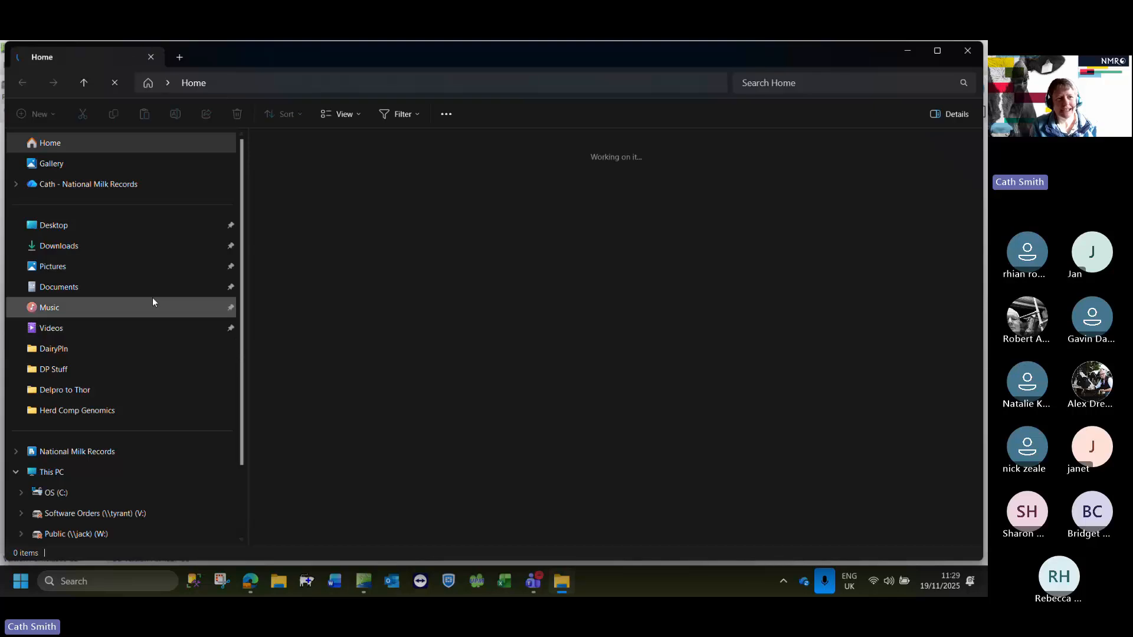
- In File Explorer, delete DEMONMRYields.csv from the Downloads folder and close the window
left_click(52, 246)
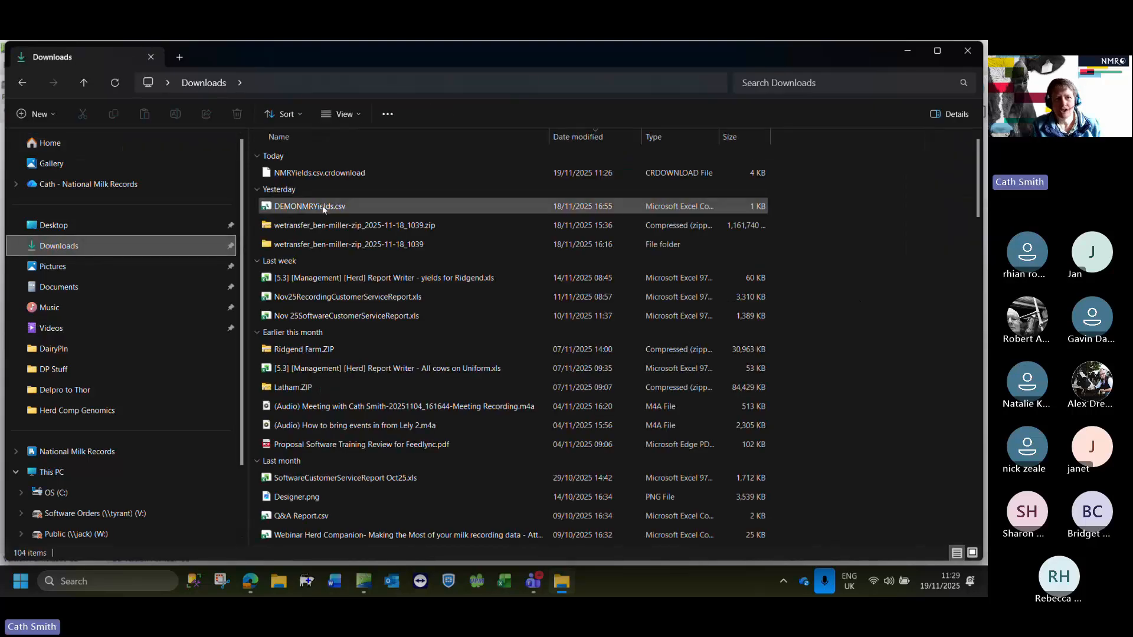
left_click(314, 206)
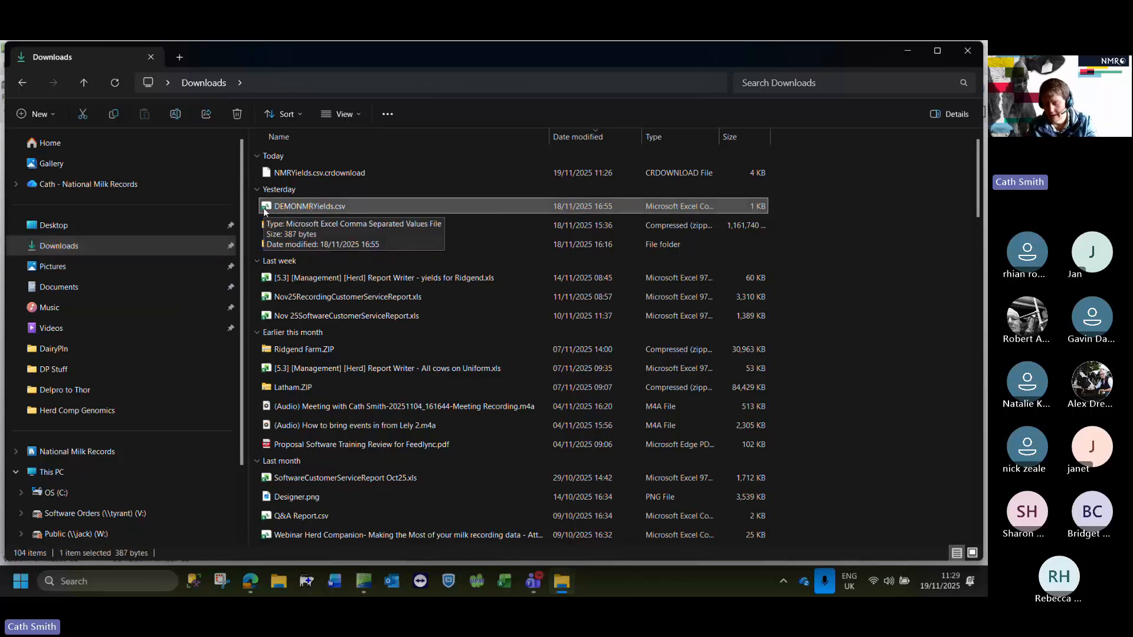
key("Delete")
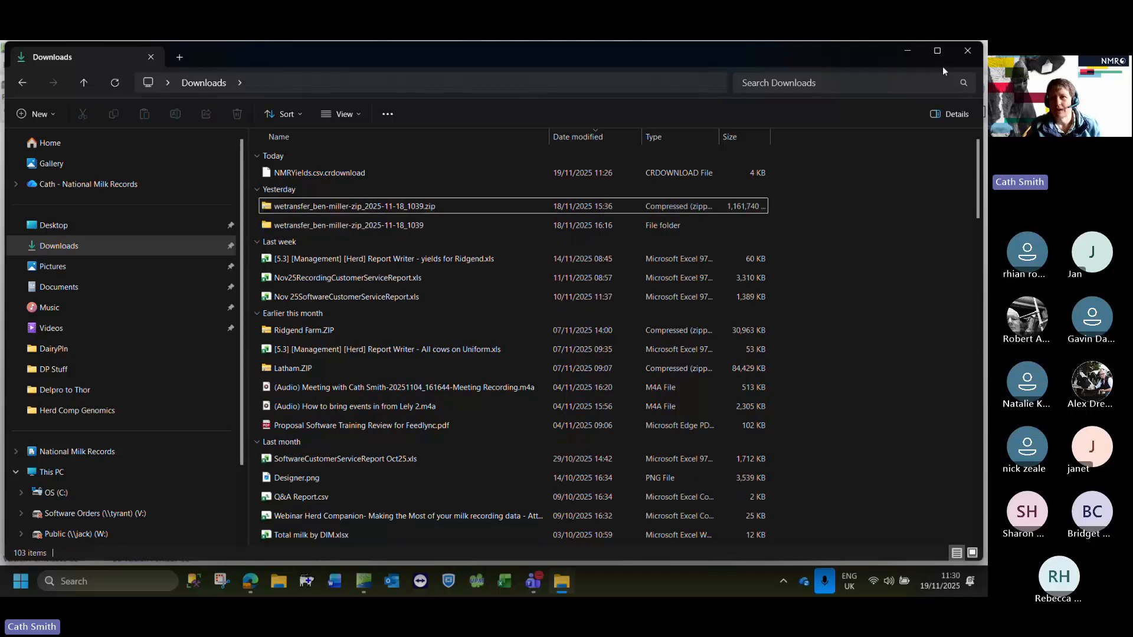
left_click(966, 52)
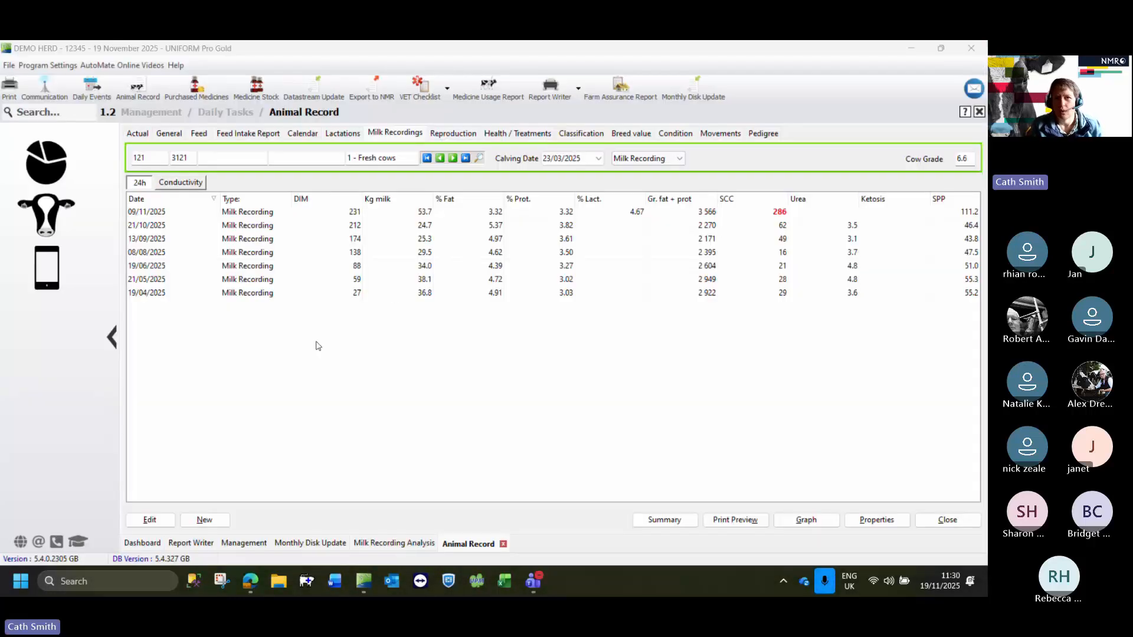